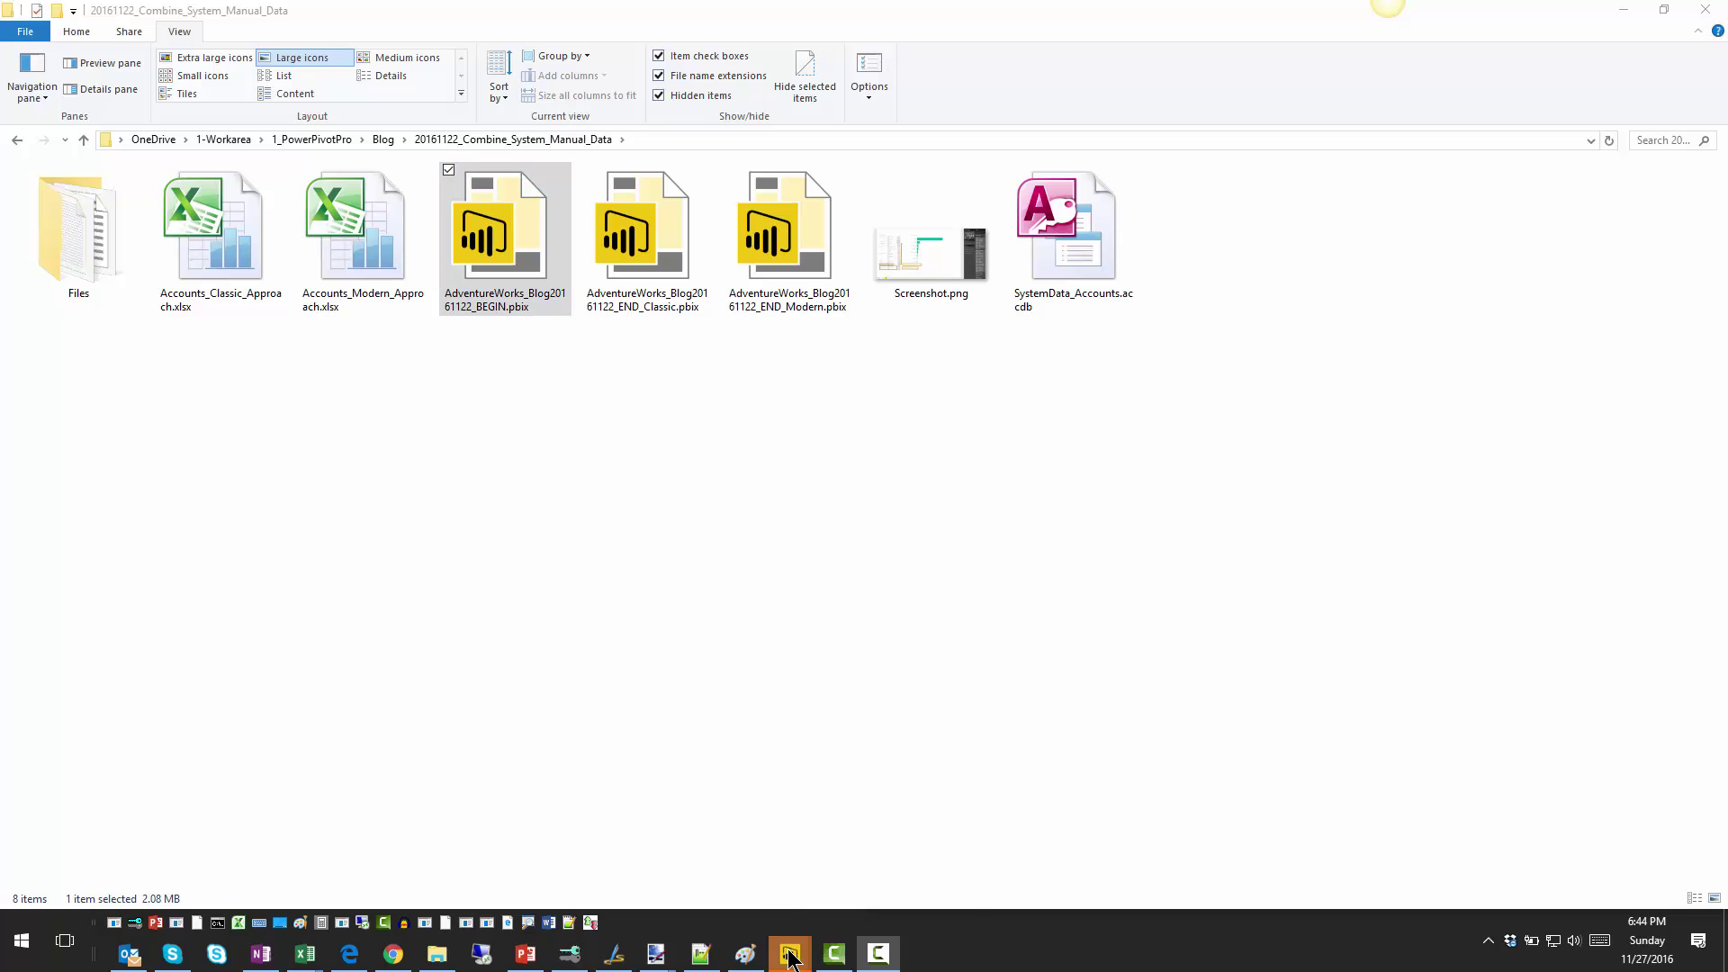
- Bring the AdventureWorks BEGIN report window to the front from the taskbar
{"action": "mouse_move", "coordinate": [790, 952]}
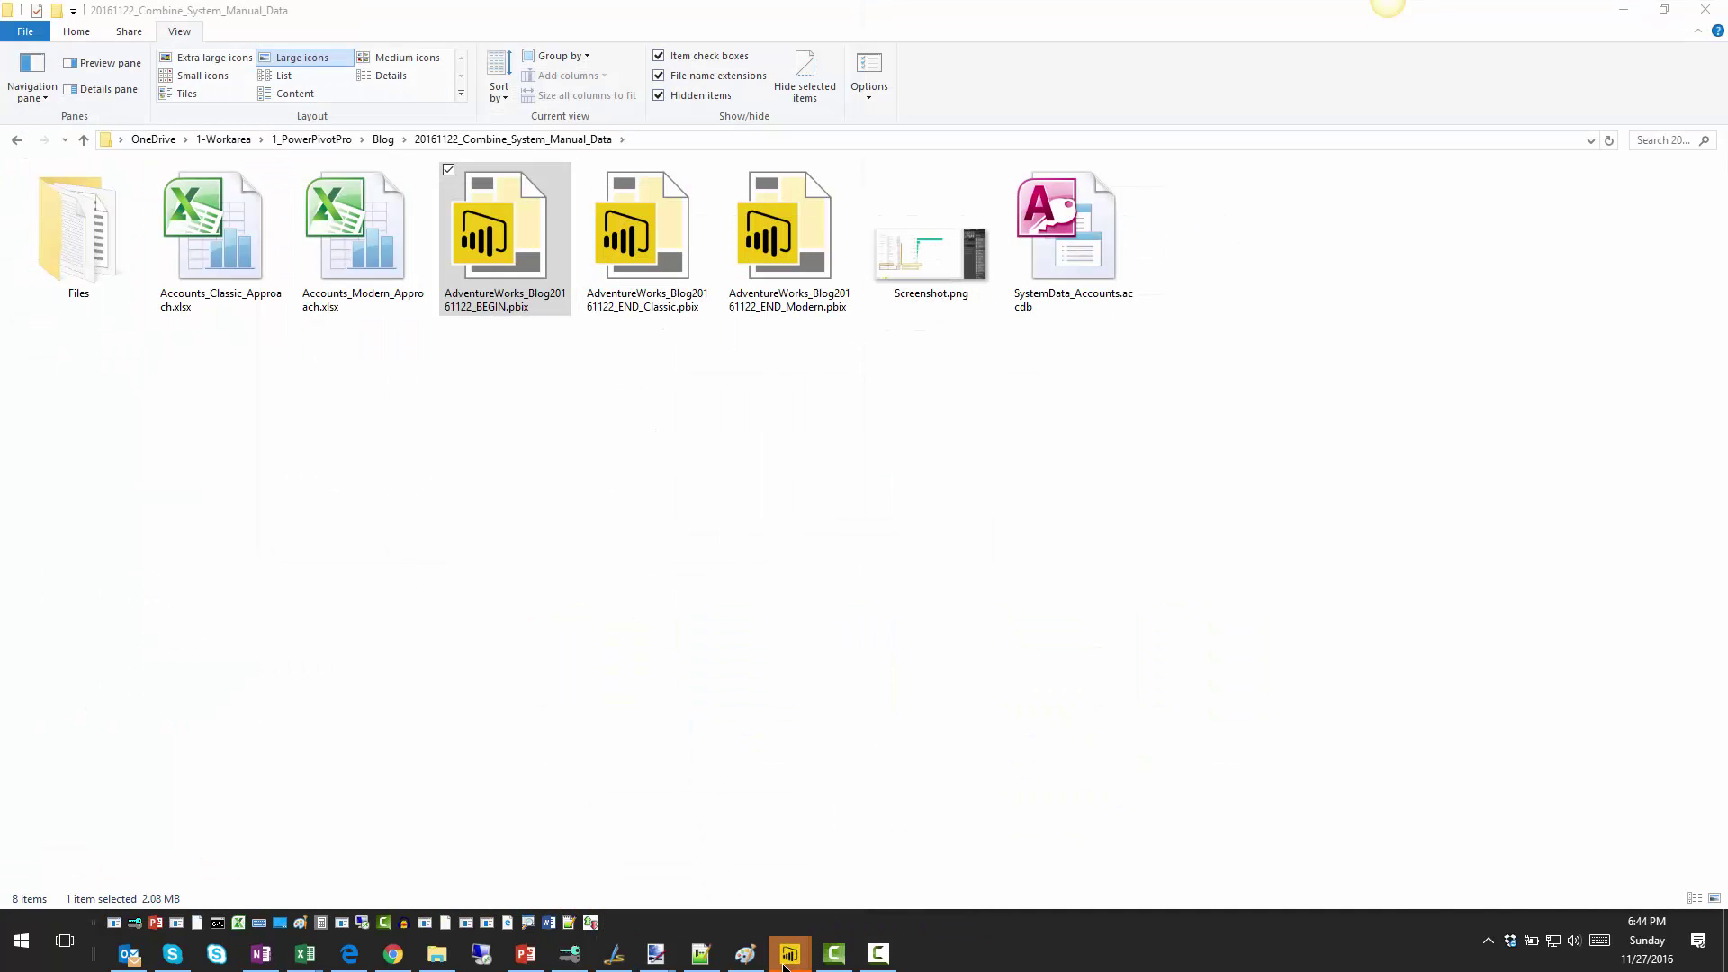
{"action": "left_click", "coordinate": [887, 869]}
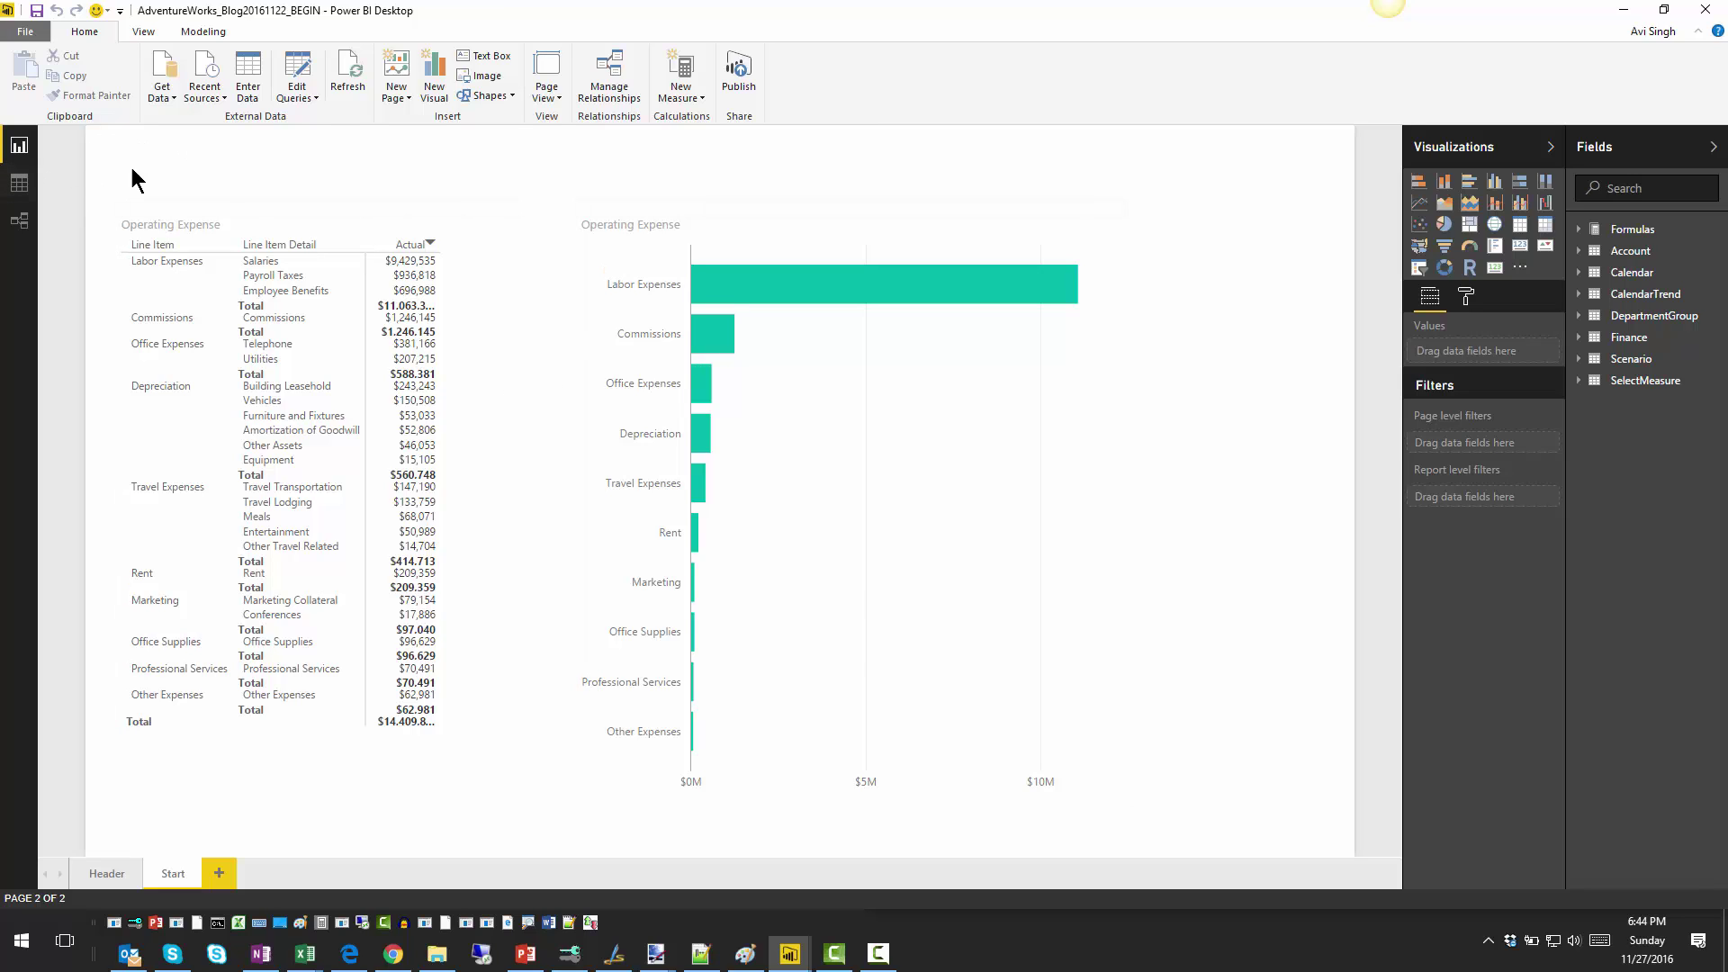
- Confirm the Account query's Source is SystemData_Accounts.accdb, then view the relationships diagram
{"action": "left_click", "coordinate": [299, 87]}
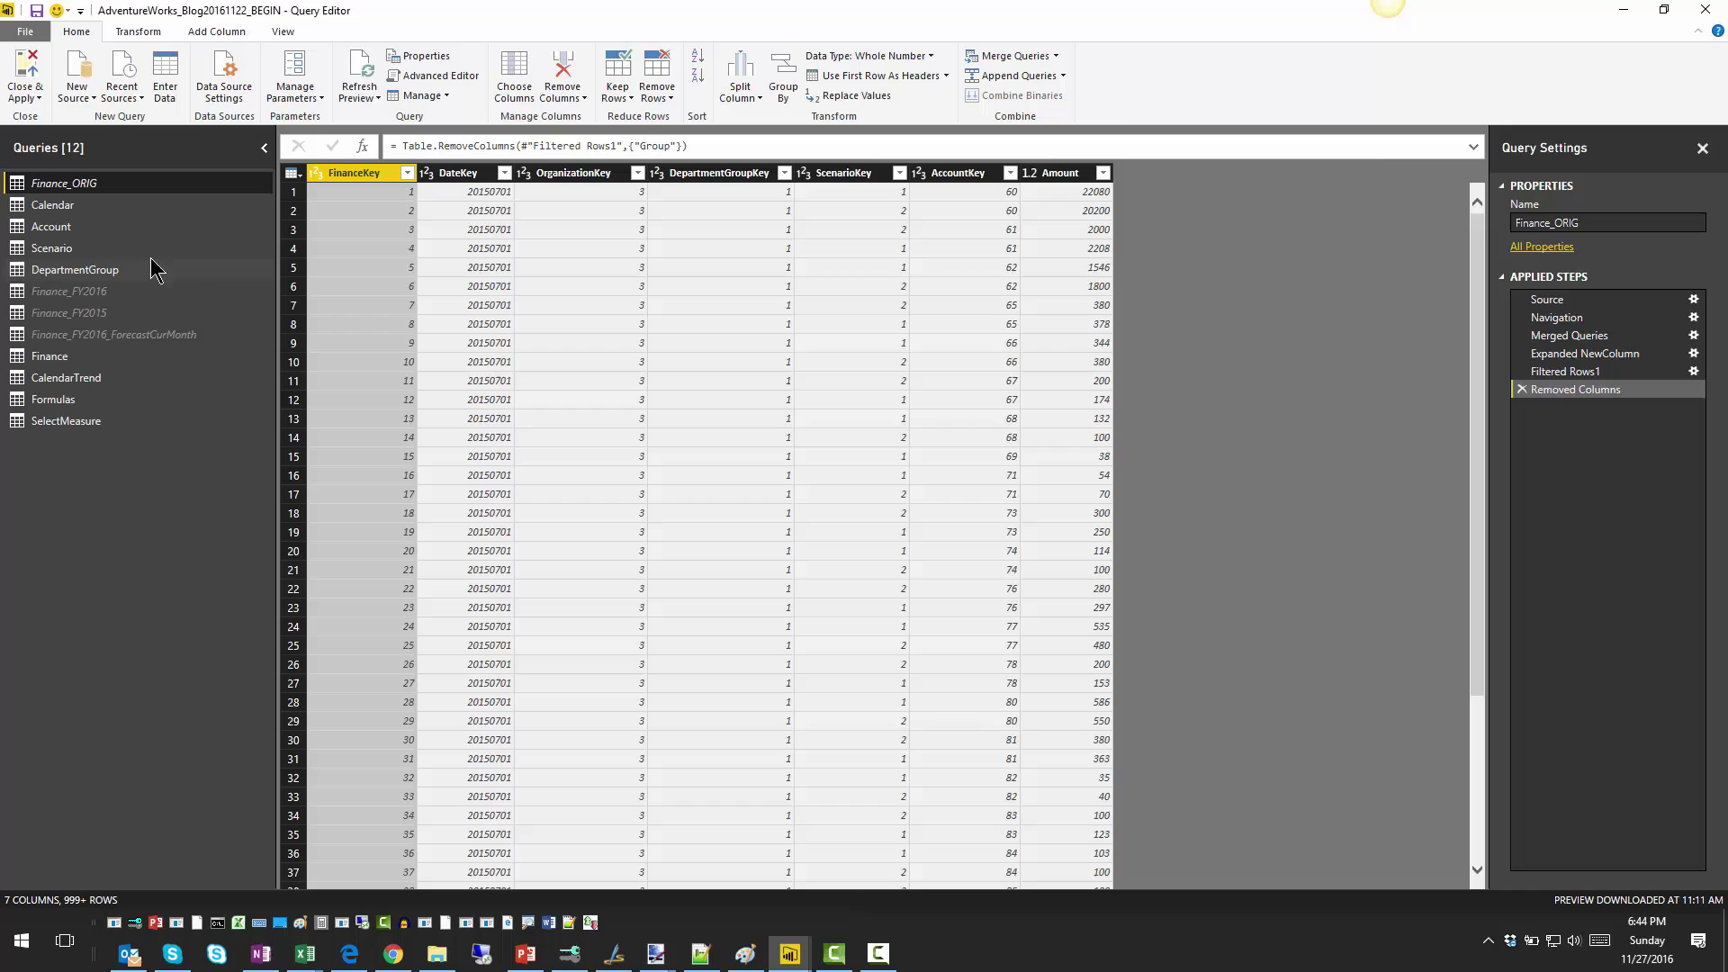
{"action": "left_click", "coordinate": [56, 227]}
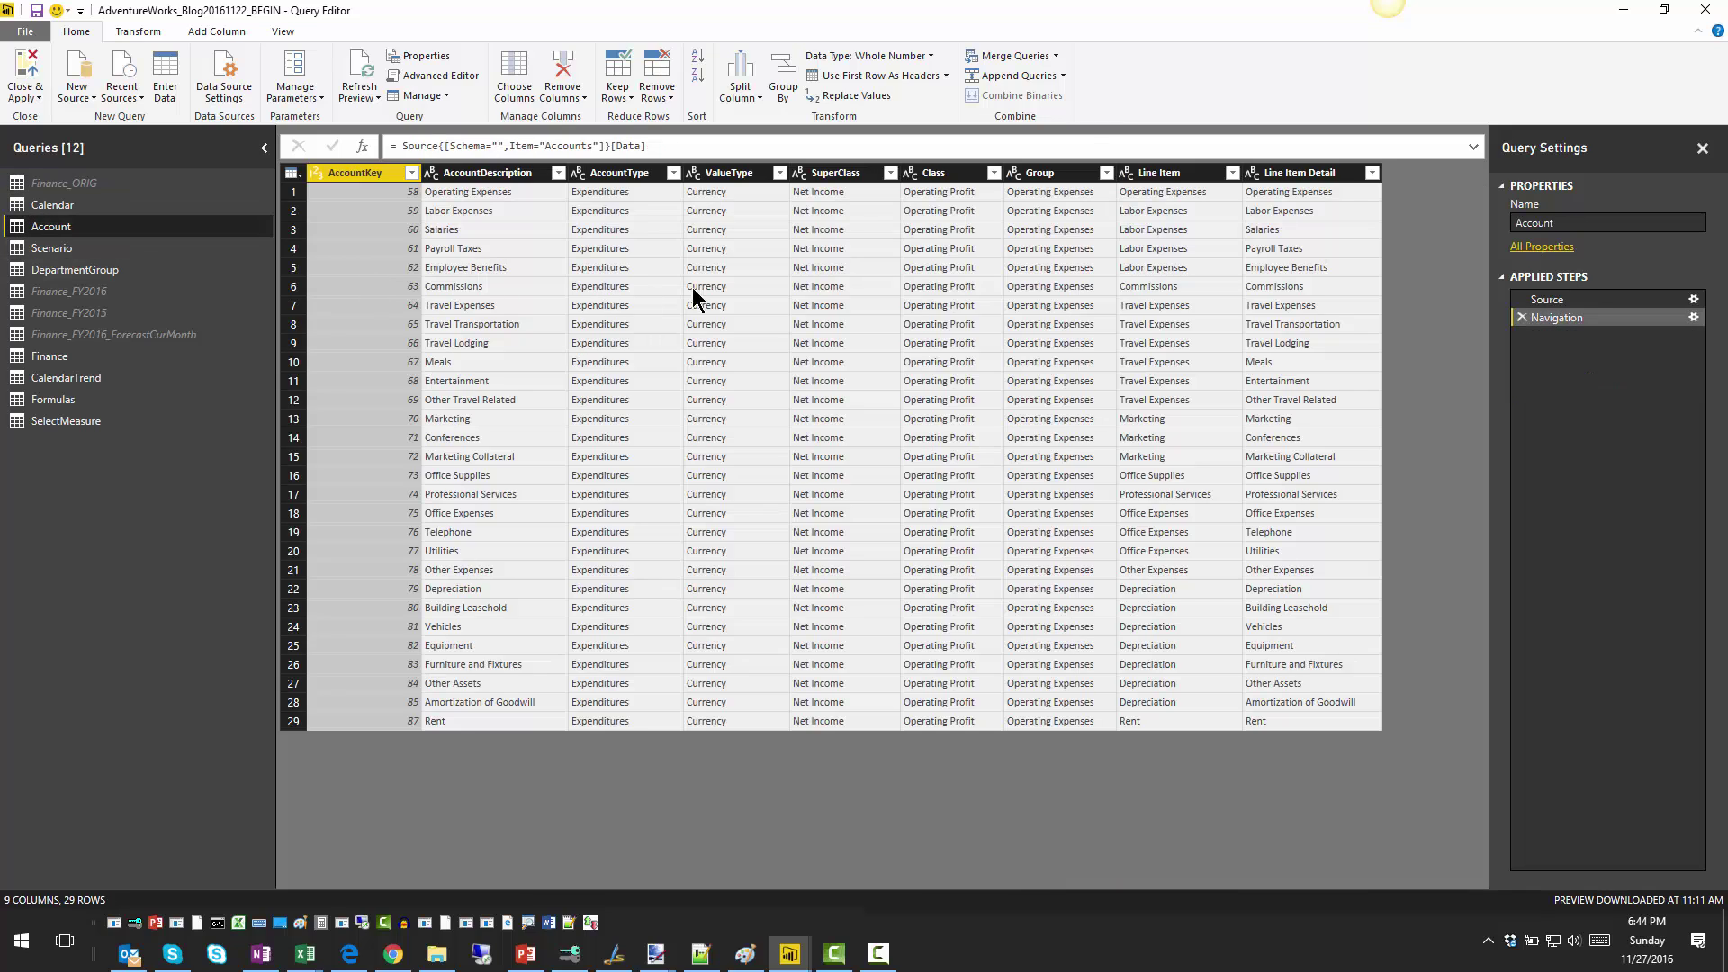
{"action": "left_click", "coordinate": [1583, 303]}
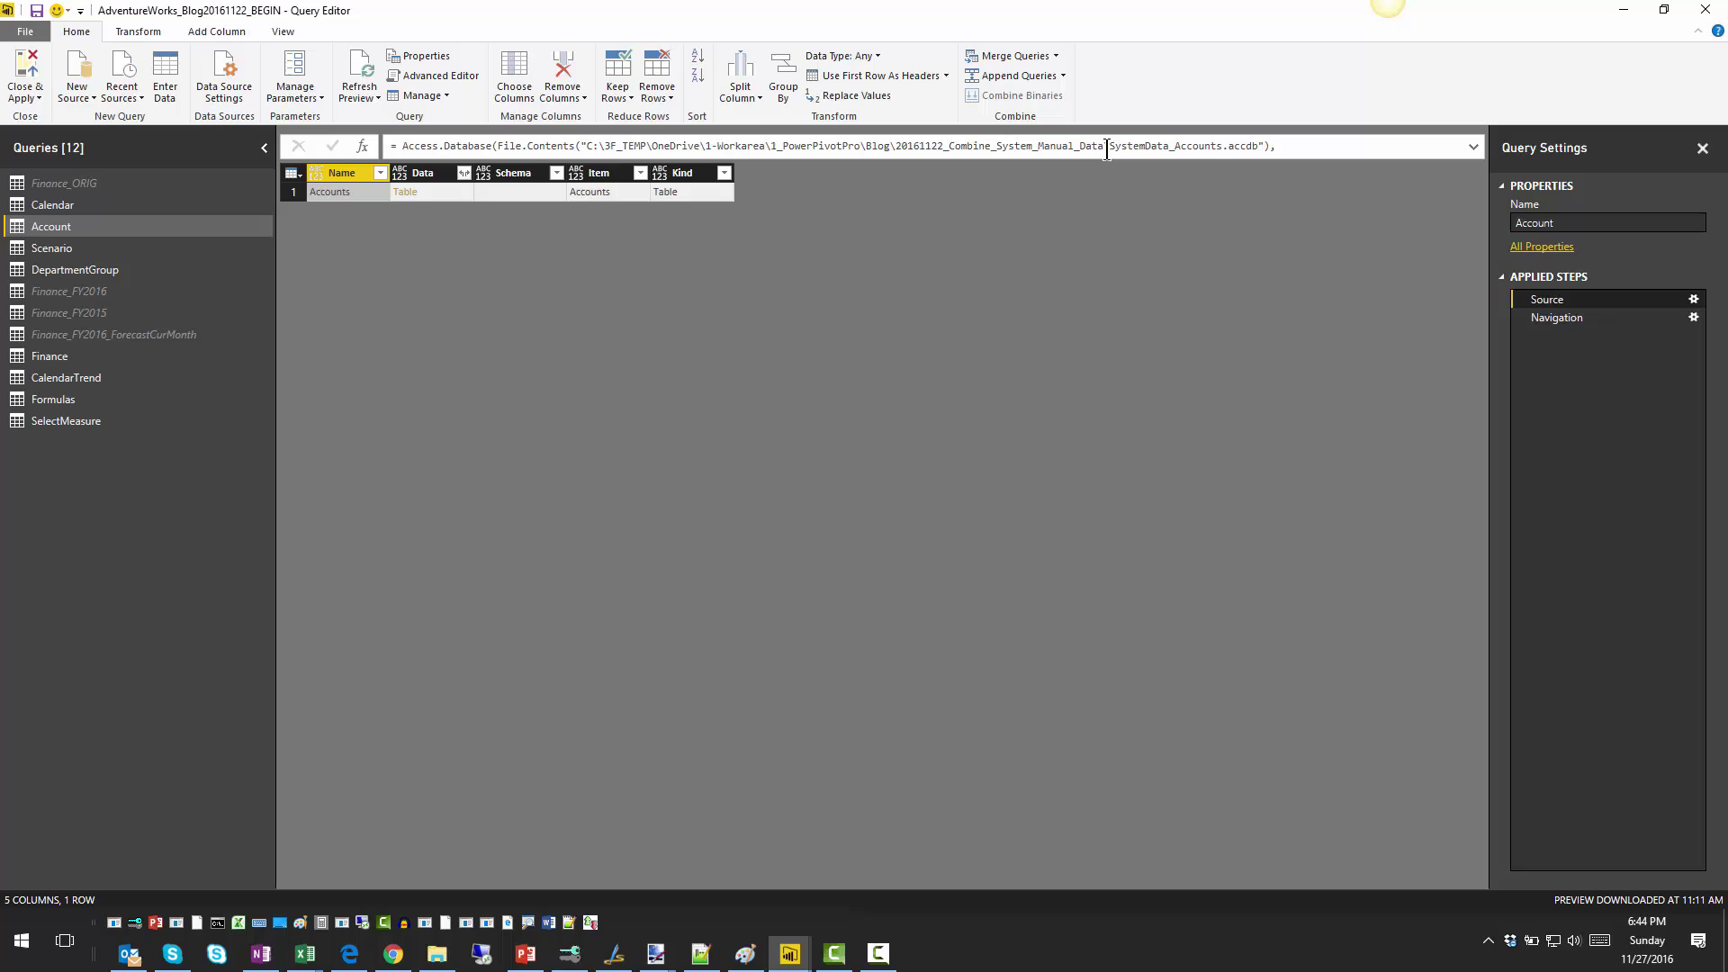
{"action": "left_click_drag", "start_coordinate": [1108, 149], "coordinate": [1260, 167]}
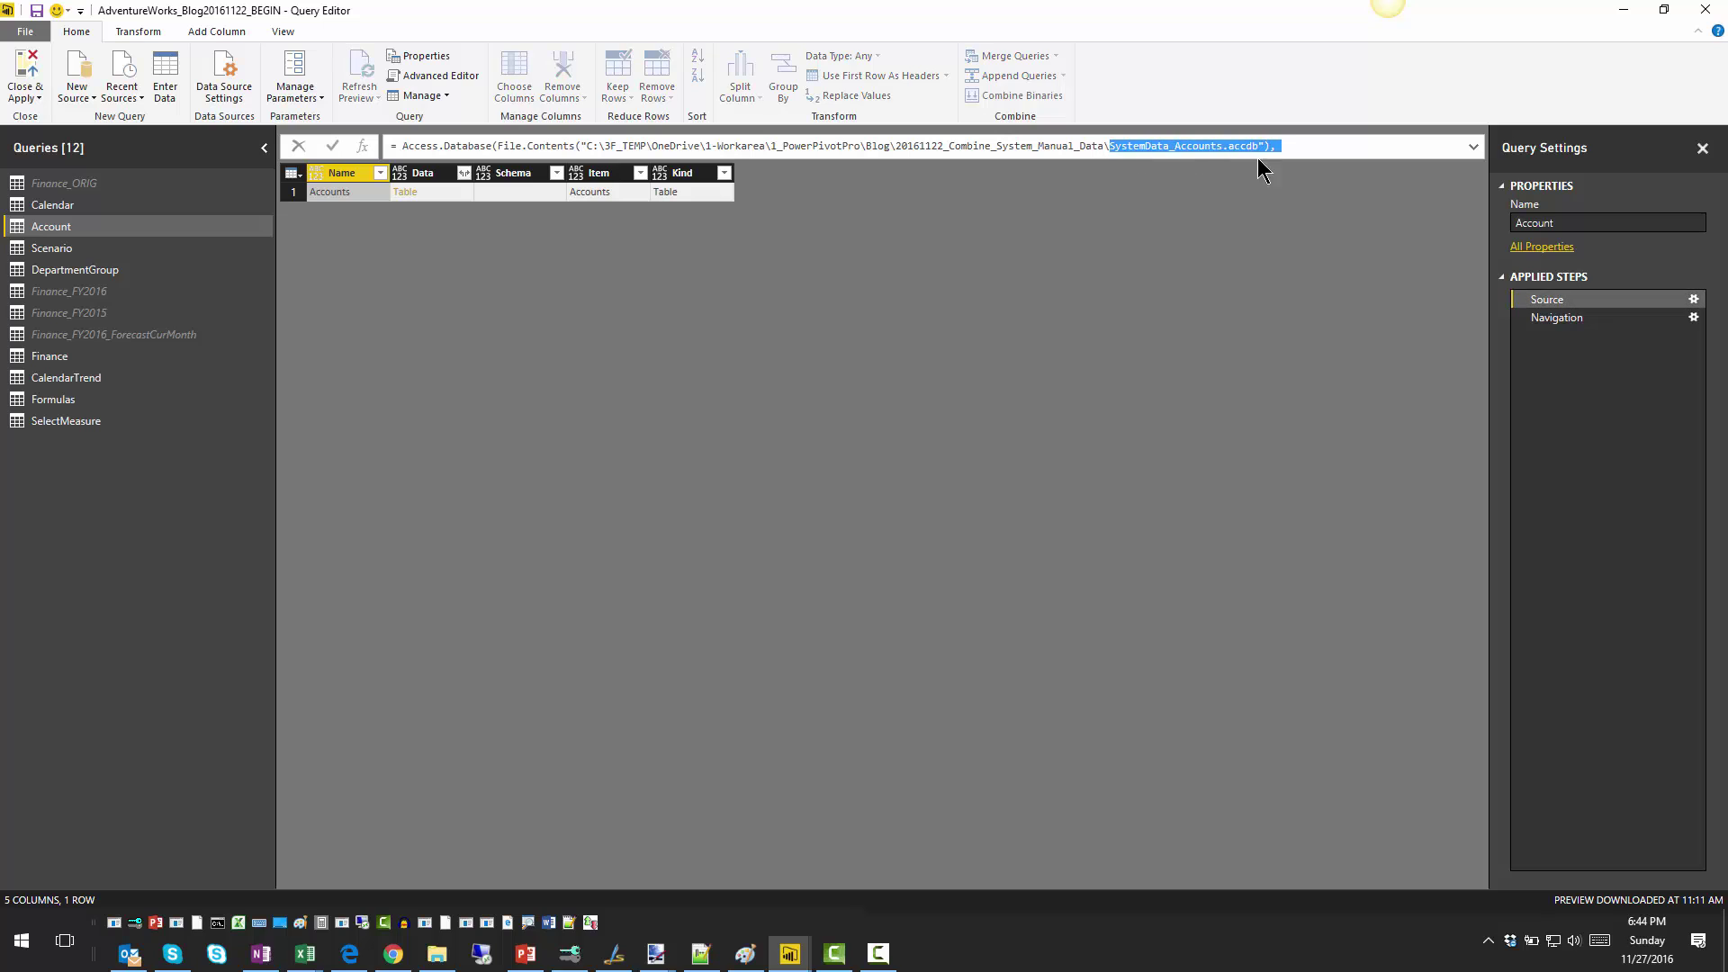
{"action": "left_click", "coordinate": [1581, 350]}
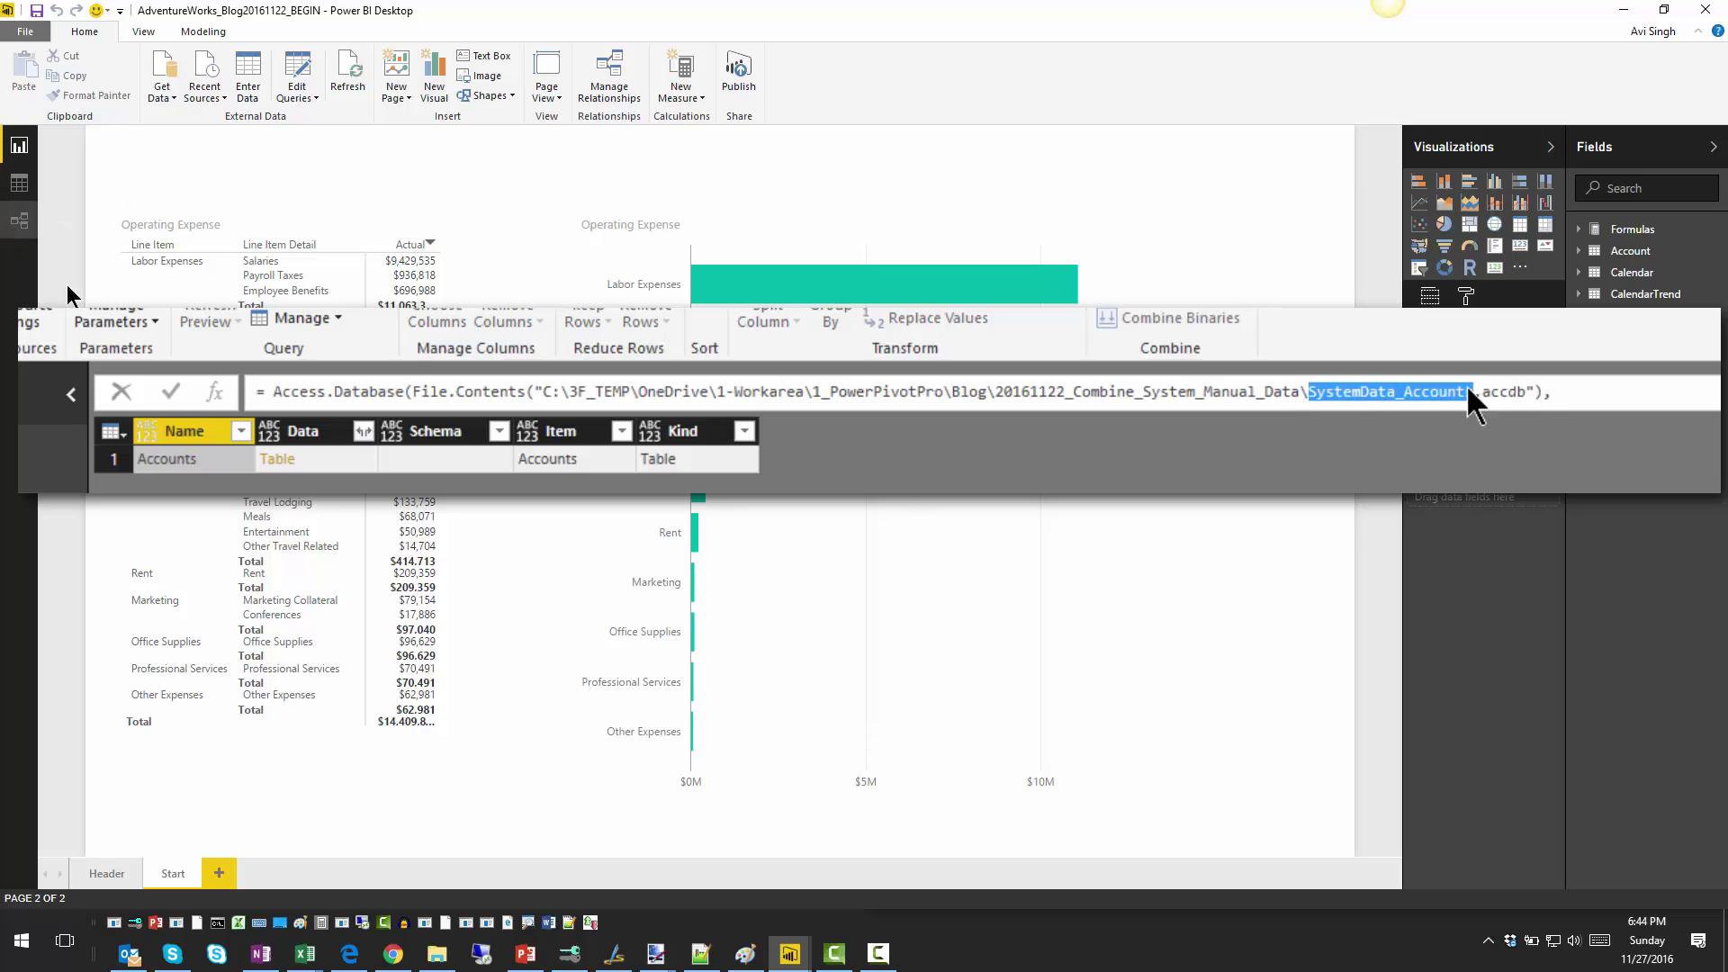
{"action": "left_click", "coordinate": [19, 220]}
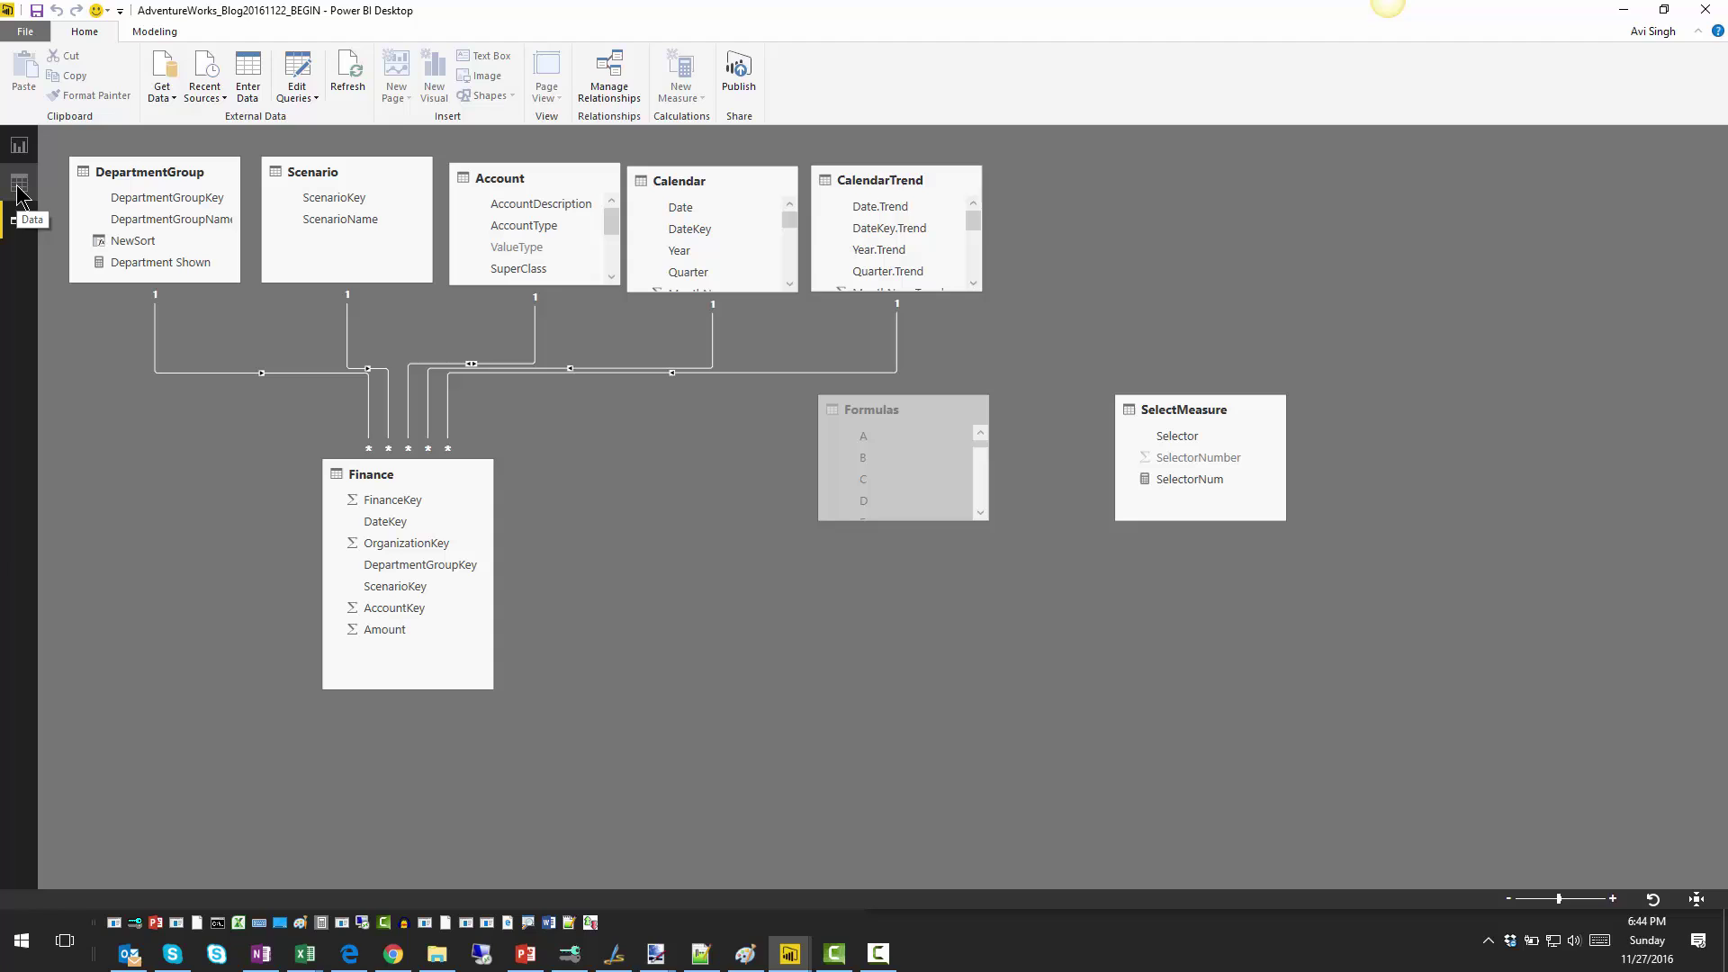
- Return to the Operating Expense report page and show the End_Result image in Chrome
{"action": "left_click", "coordinate": [19, 145]}
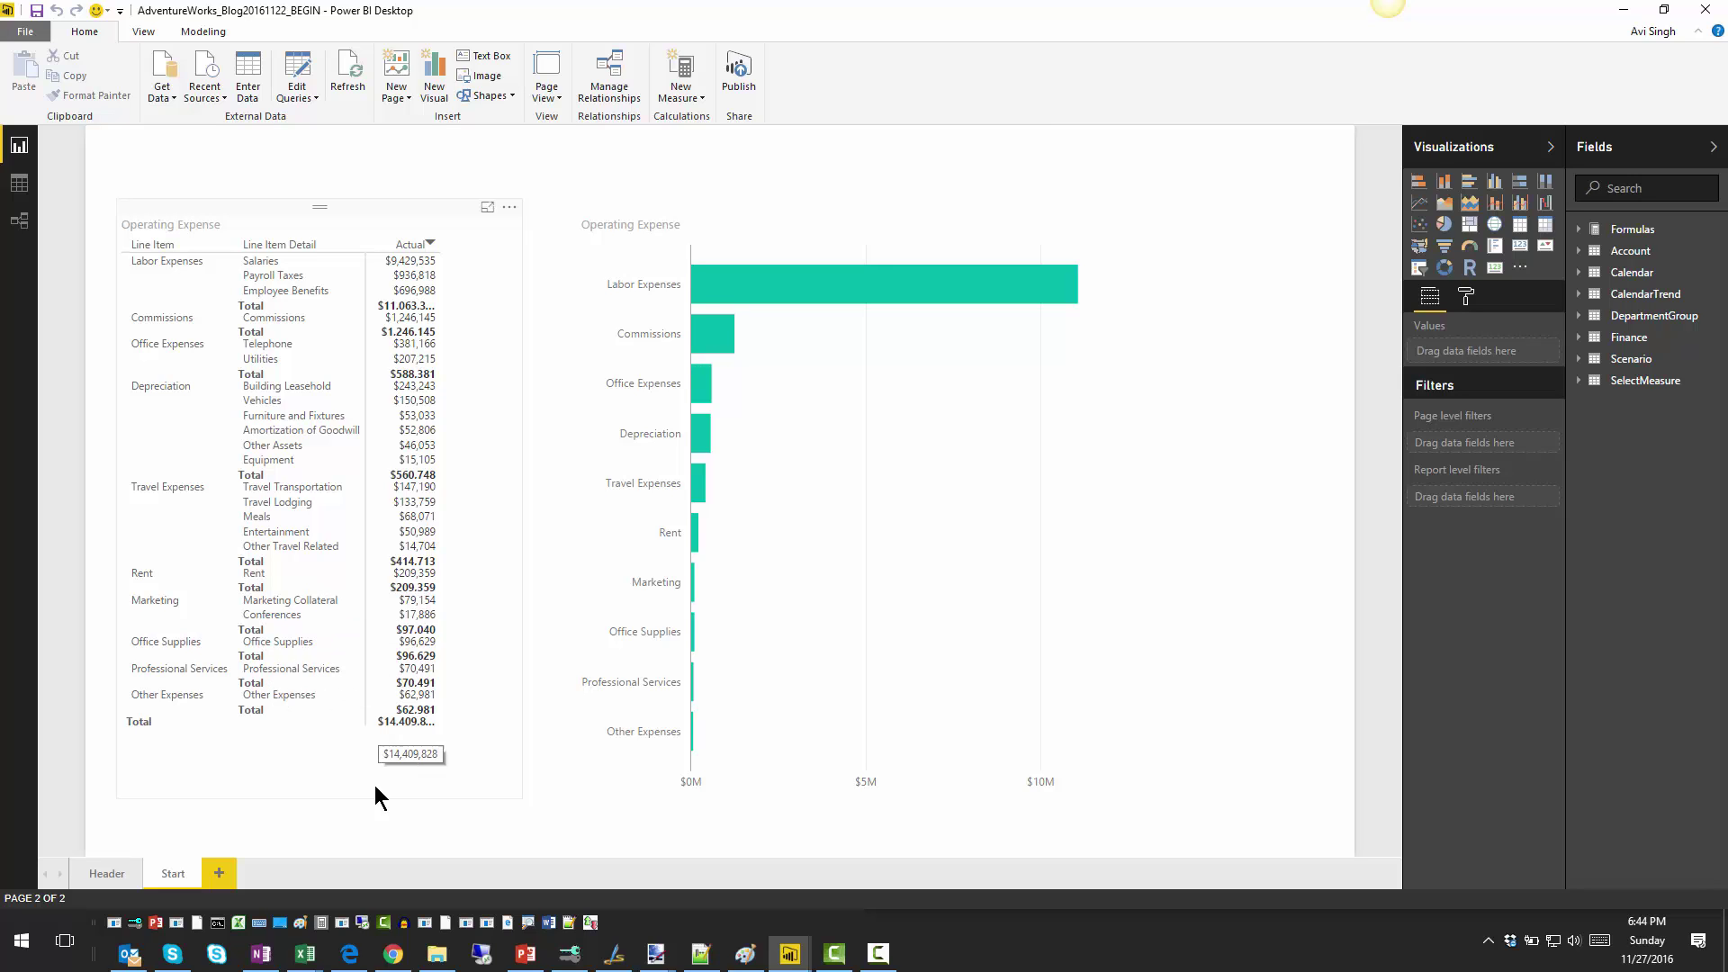
{"action": "left_click", "coordinate": [394, 954]}
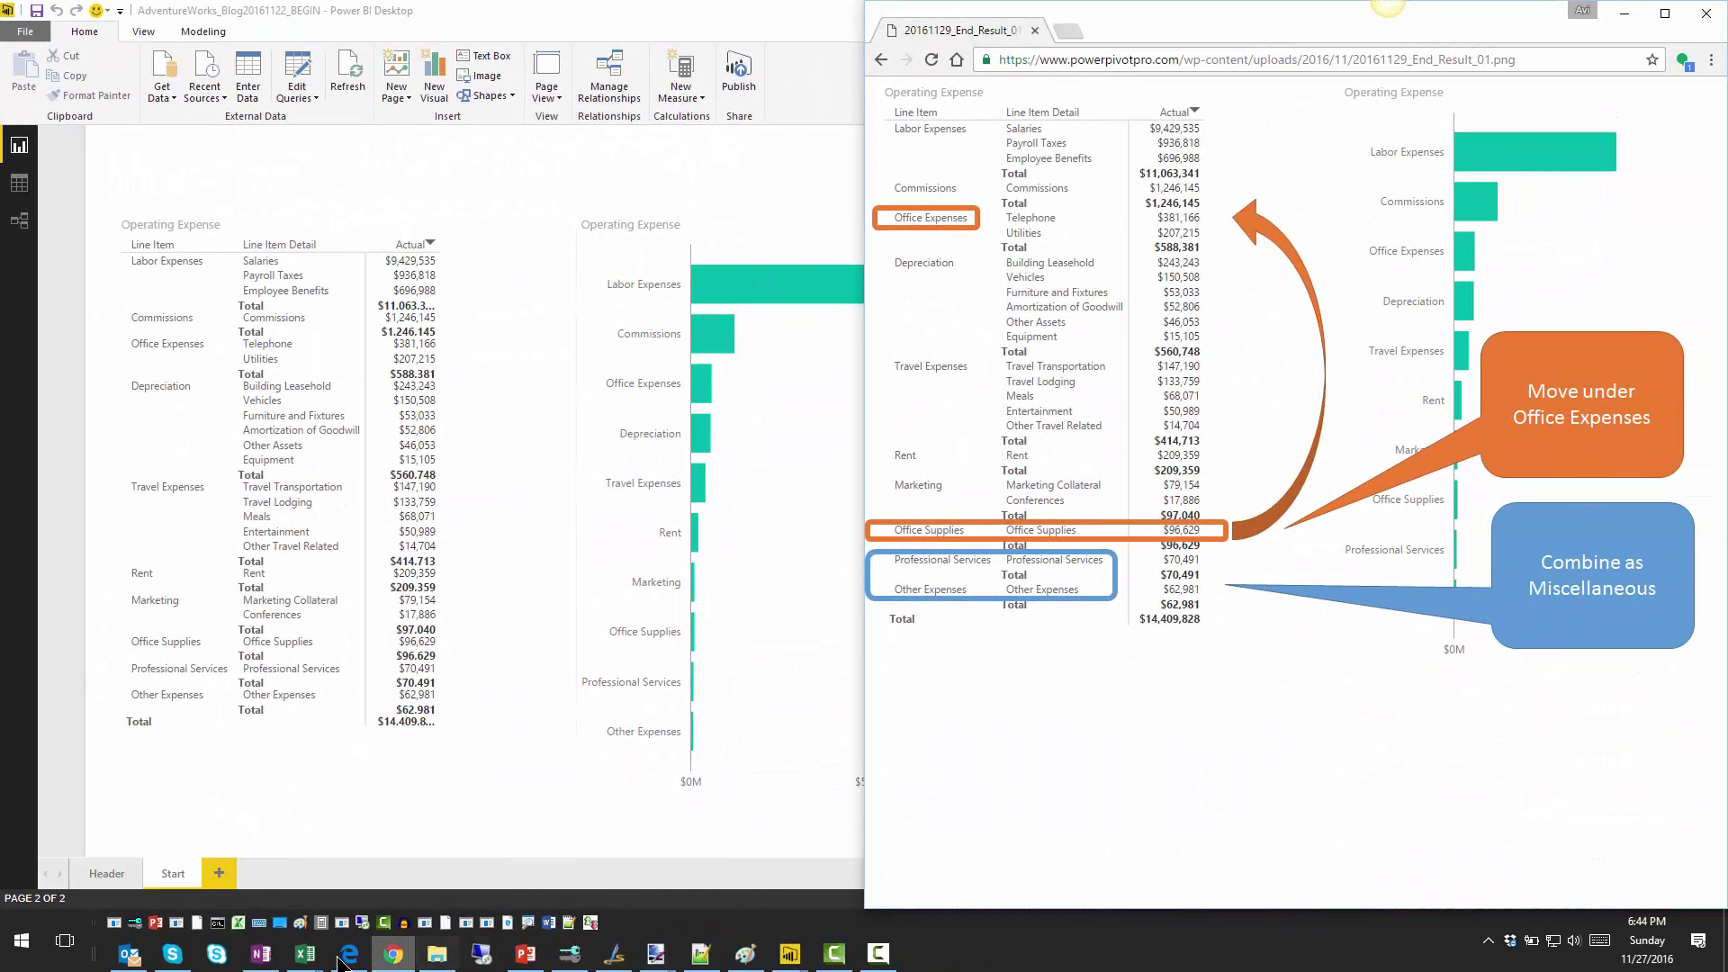
- In Accounts_Classic_Approach, compare Orig line items H17, H18, H22 with the Accounts_Updated sheet
{"action": "left_click", "coordinate": [306, 956]}
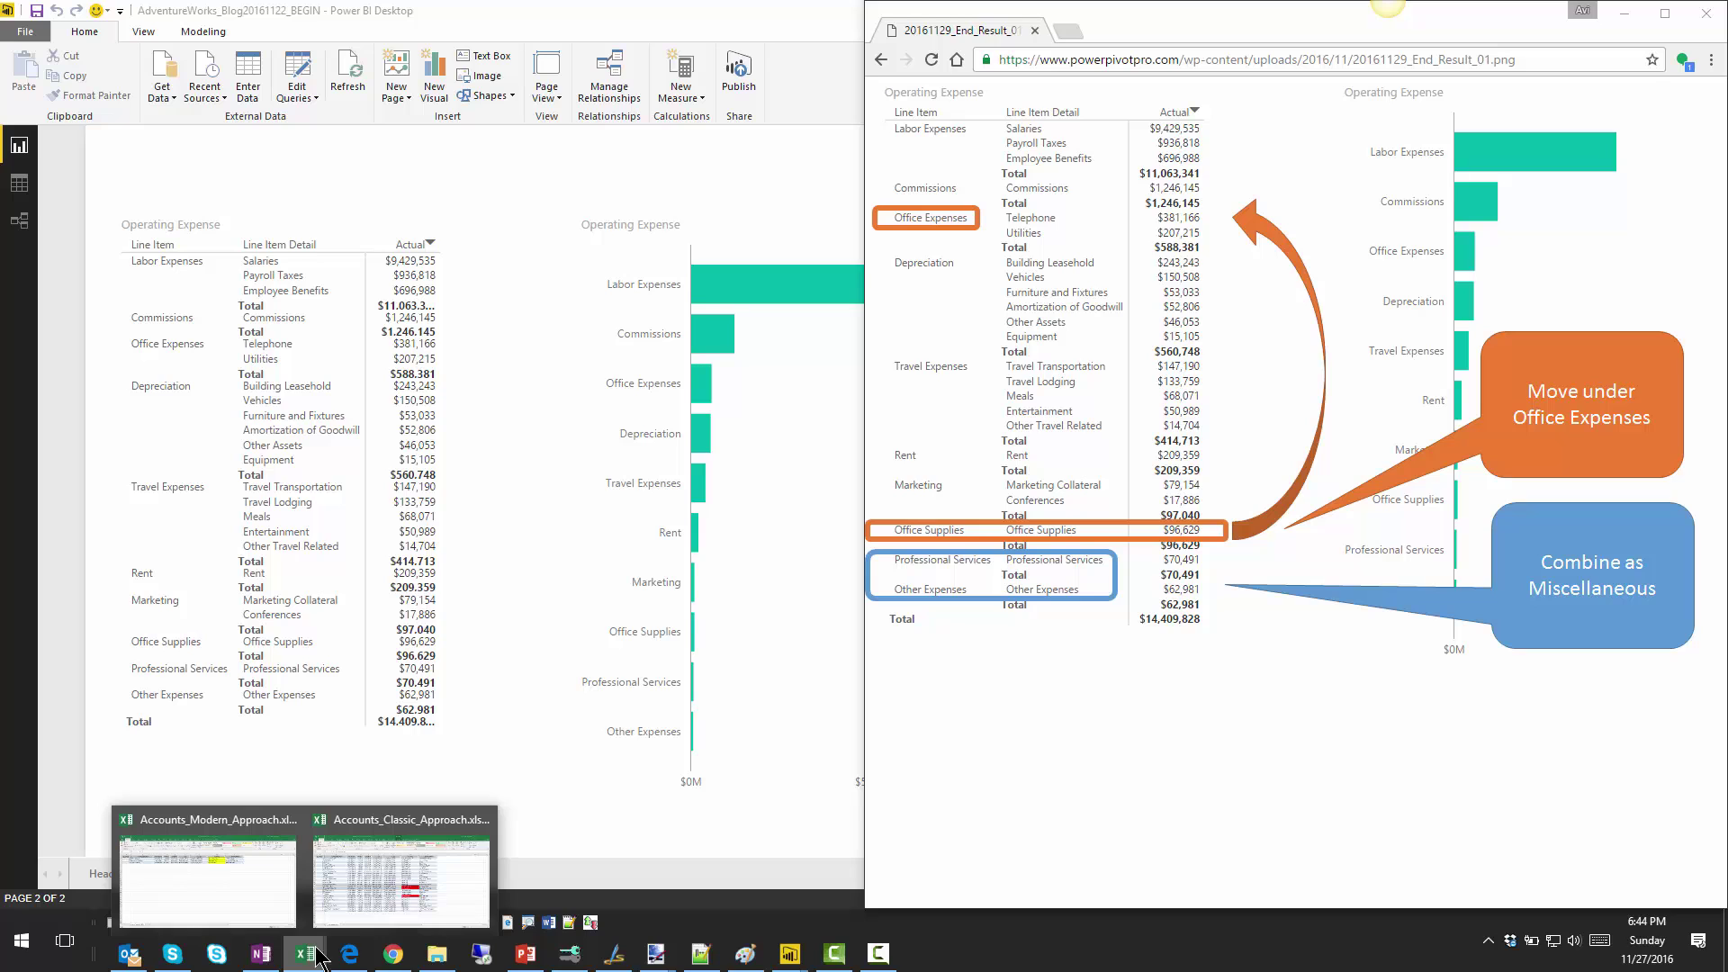
{"action": "left_click", "coordinate": [400, 868]}
{"action": "left_click", "coordinate": [114, 876]}
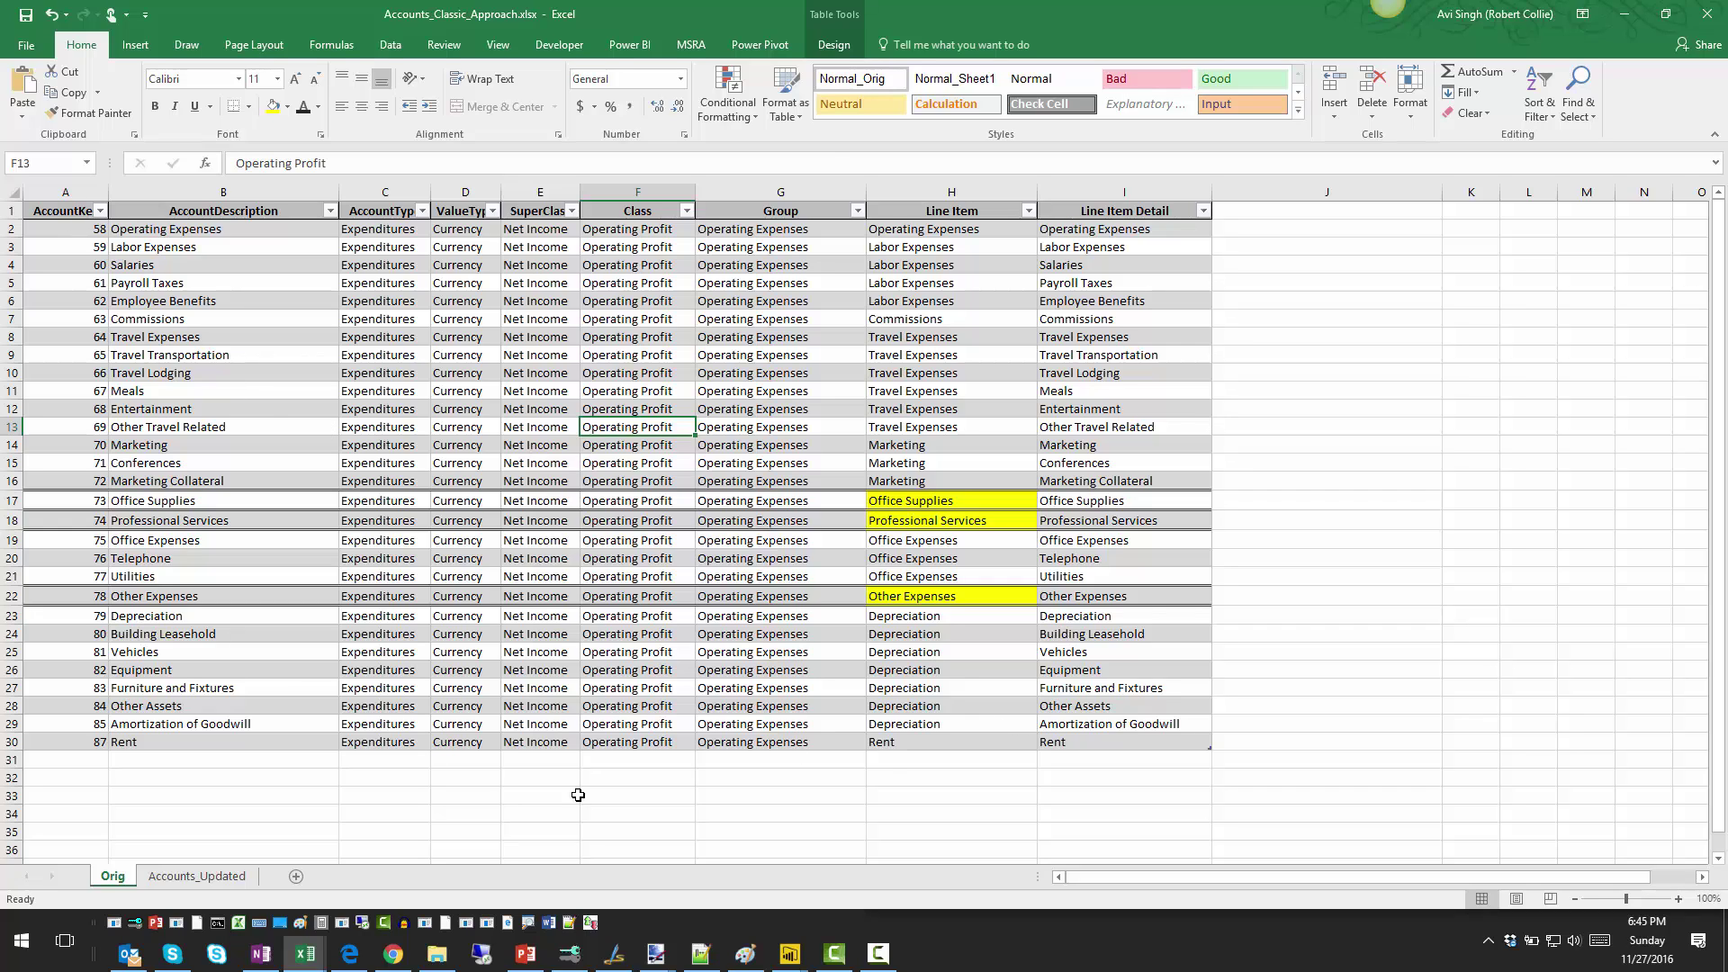
{"action": "left_click", "coordinate": [939, 506]}
{"action": "left_click", "coordinate": [936, 519]}
{"action": "left_click", "coordinate": [916, 594]}
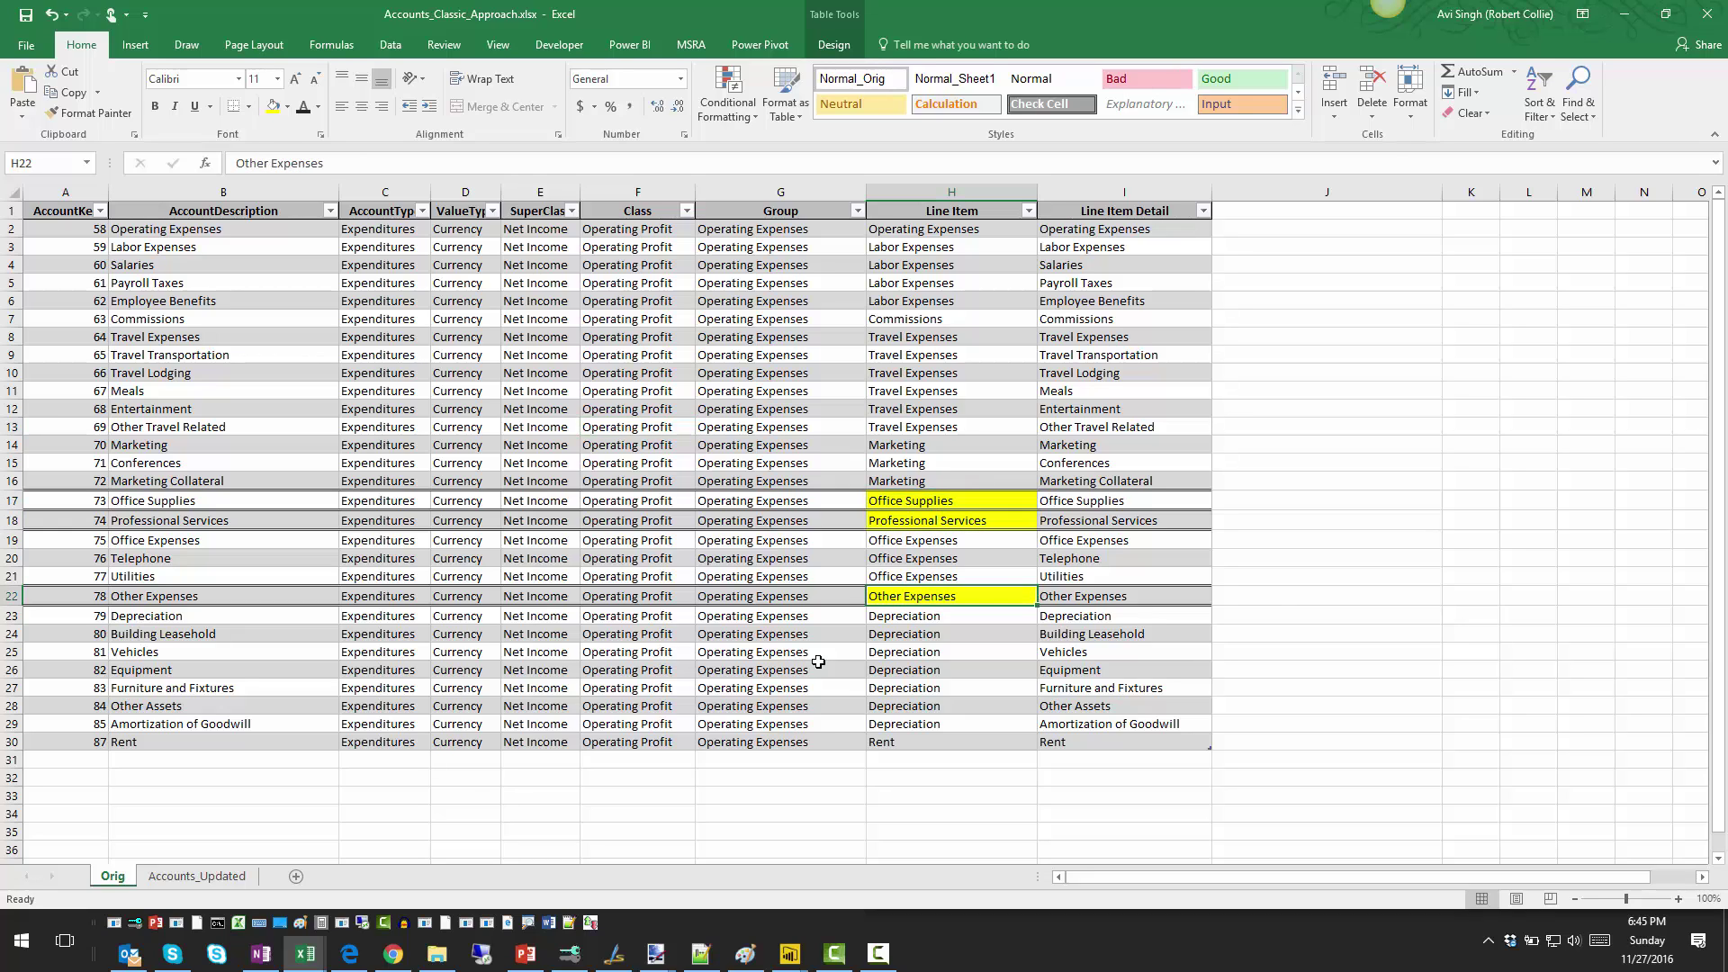
{"action": "left_click", "coordinate": [206, 880]}
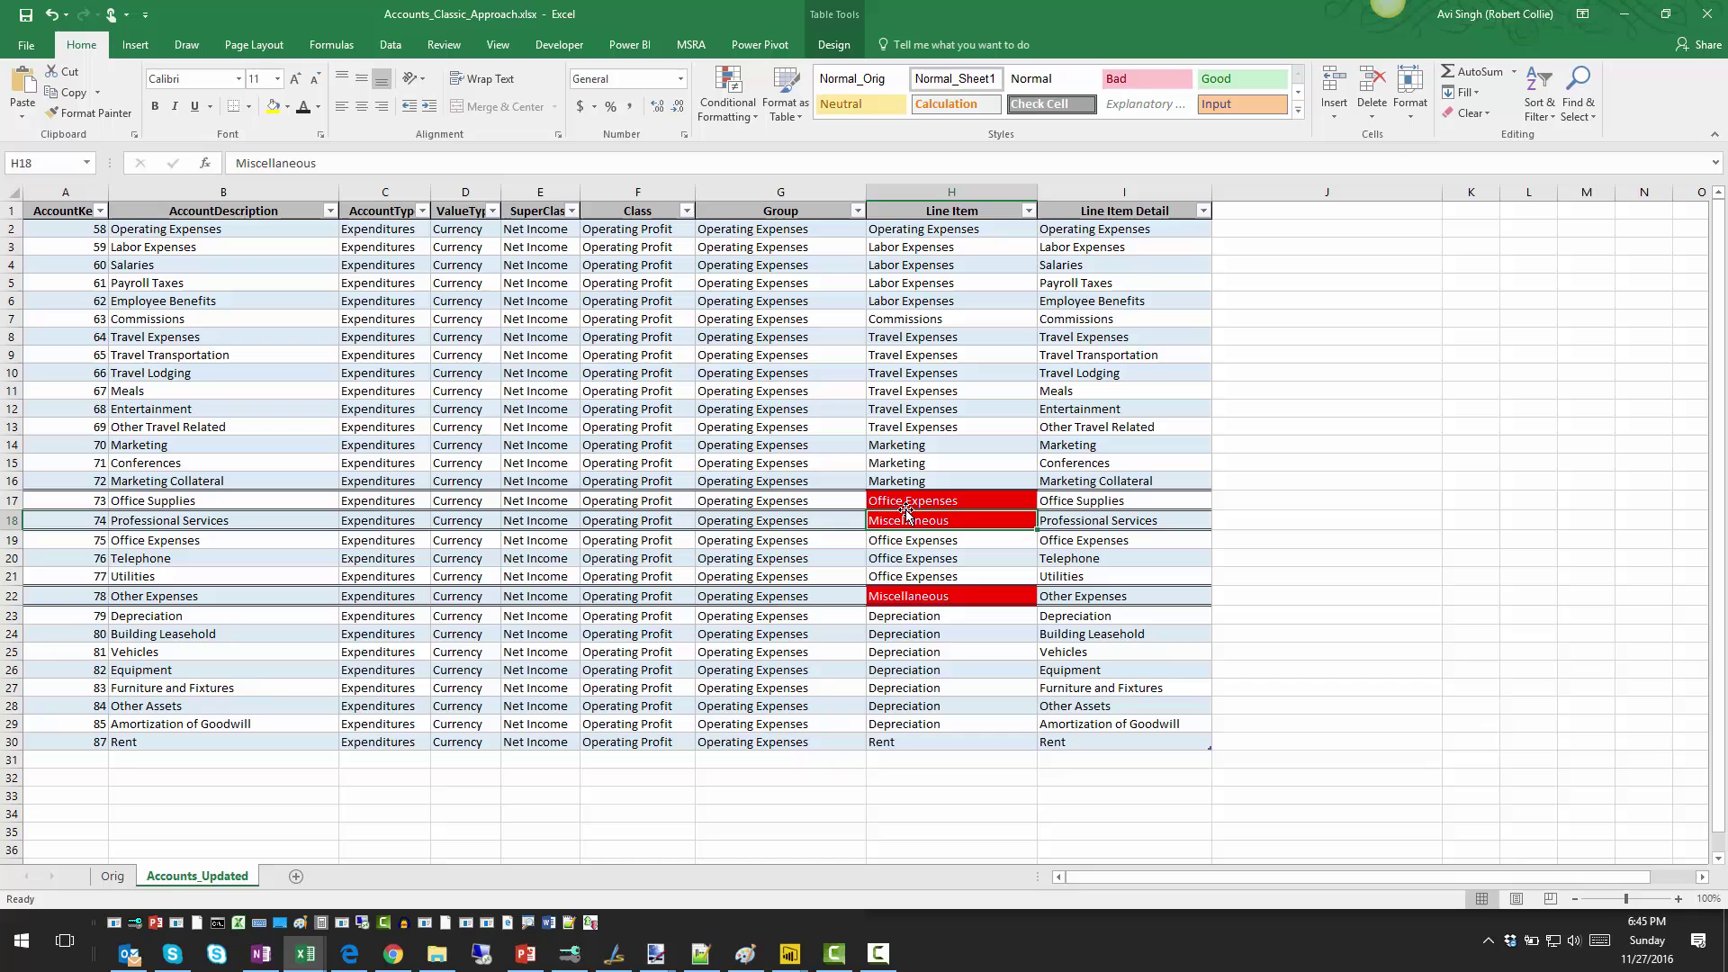
- Minimize the second Power BI report window and show the project folder in File Explorer
{"action": "mouse_move", "coordinate": [784, 951]}
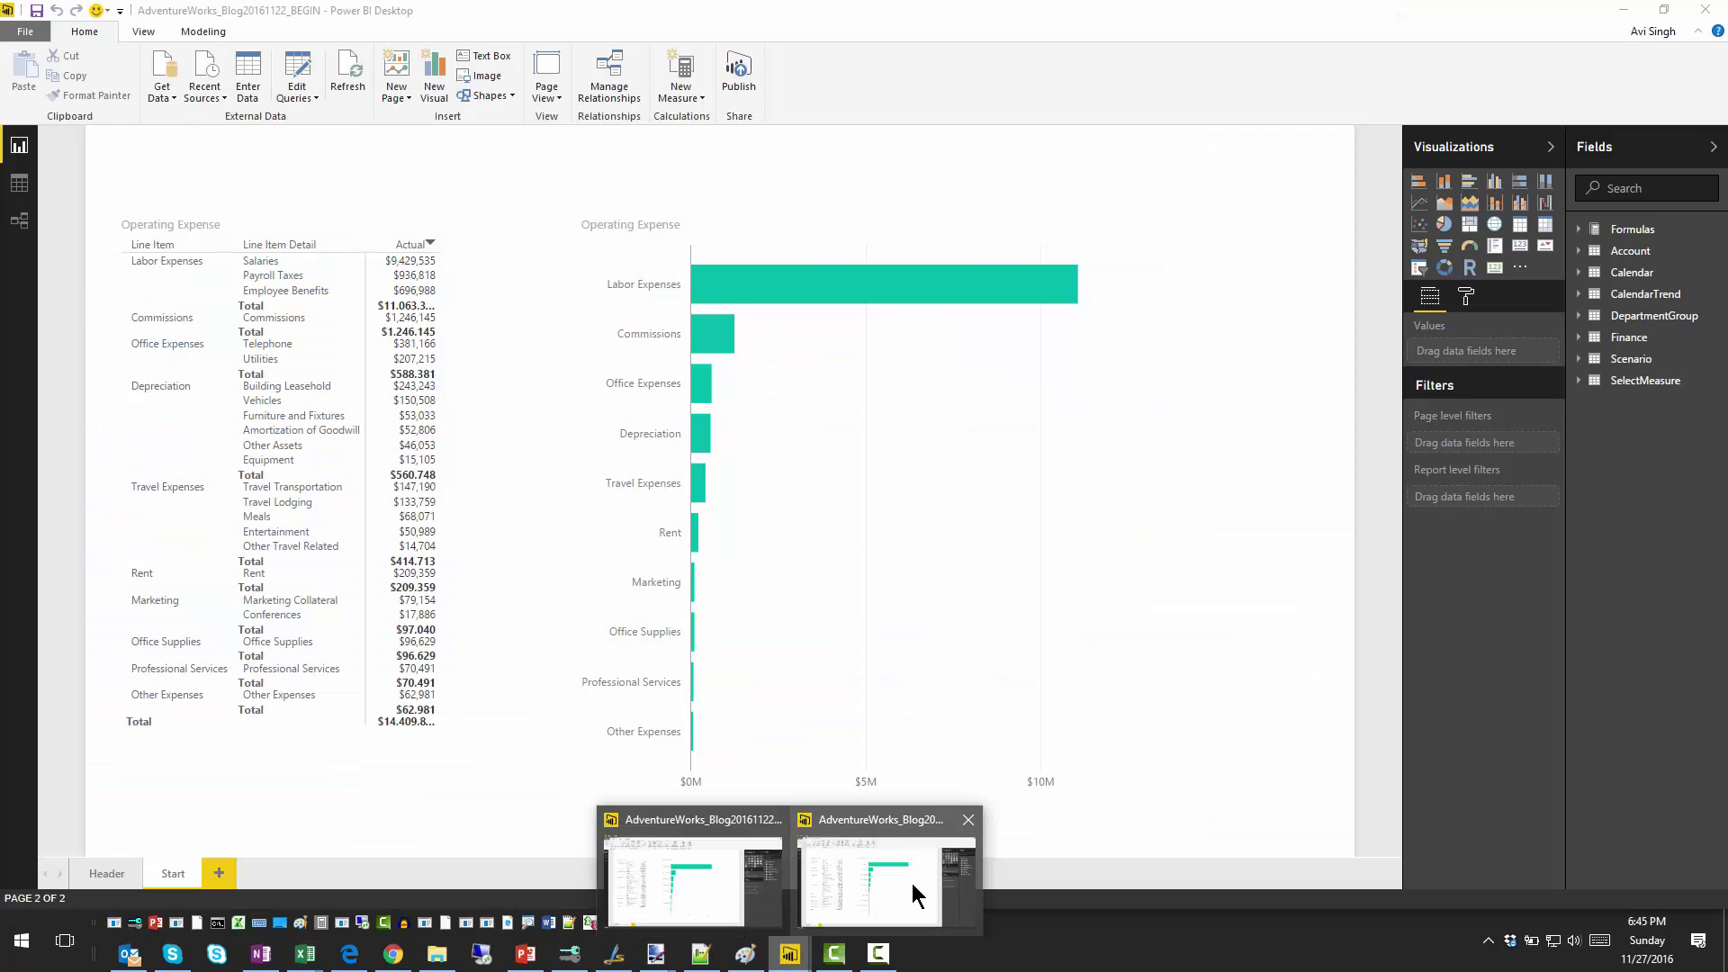
{"action": "left_click", "coordinate": [917, 891]}
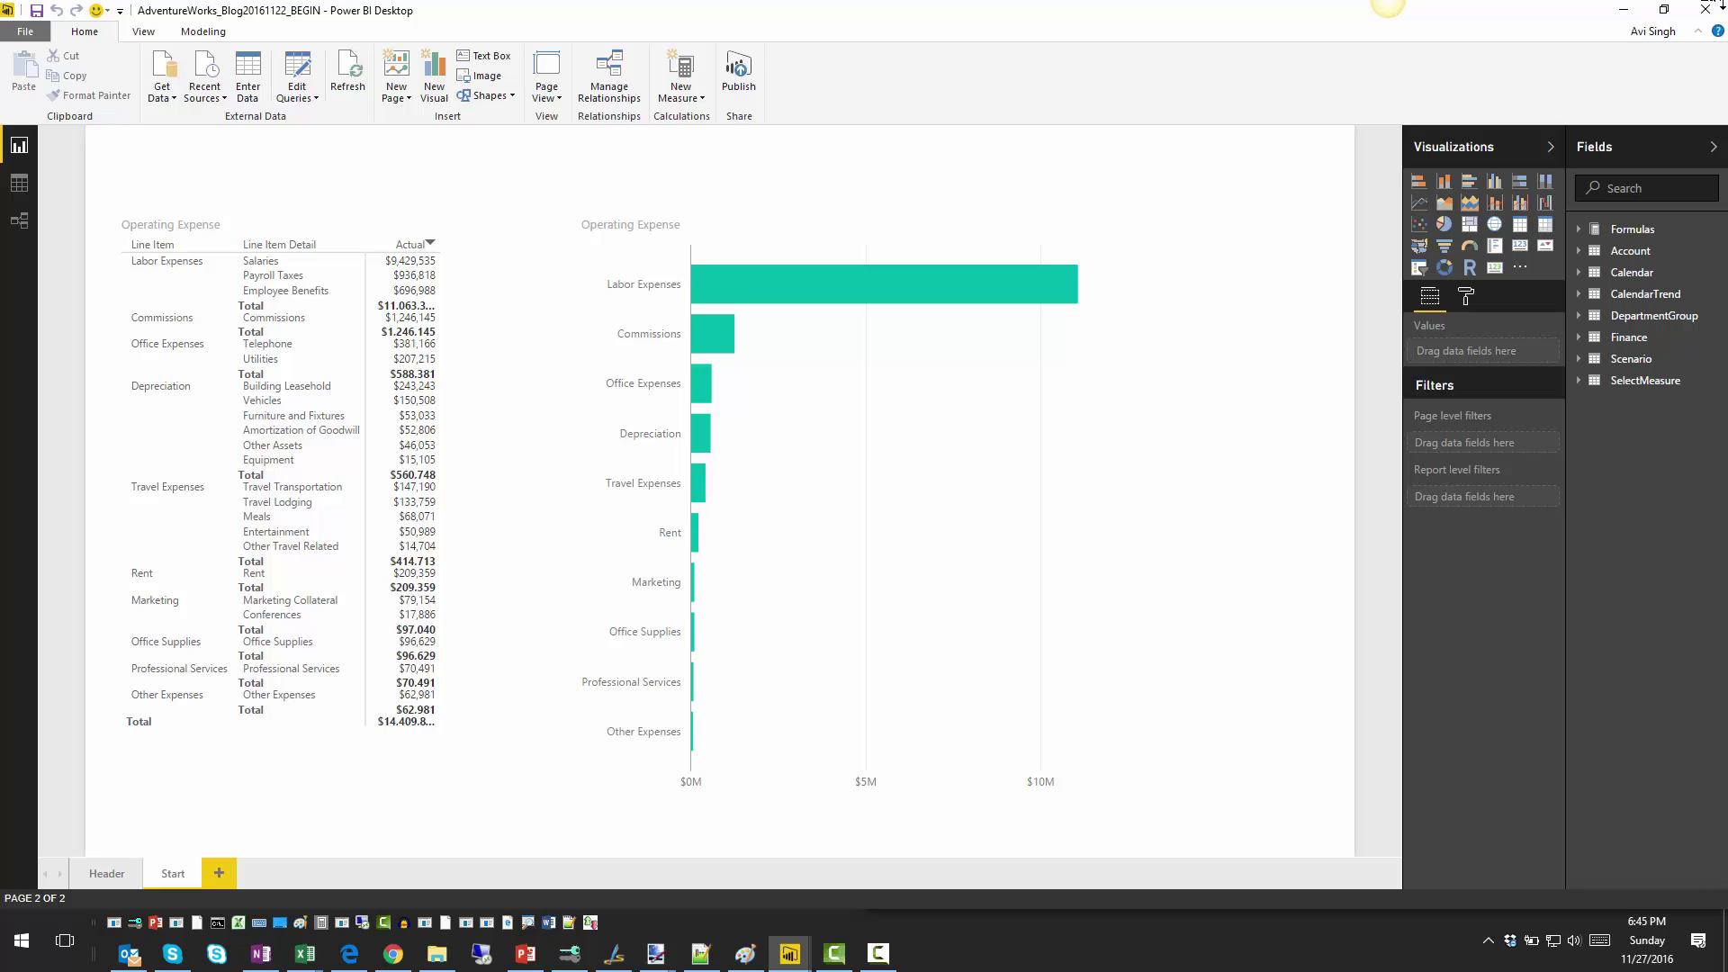
{"action": "left_click", "coordinate": [1624, 9]}
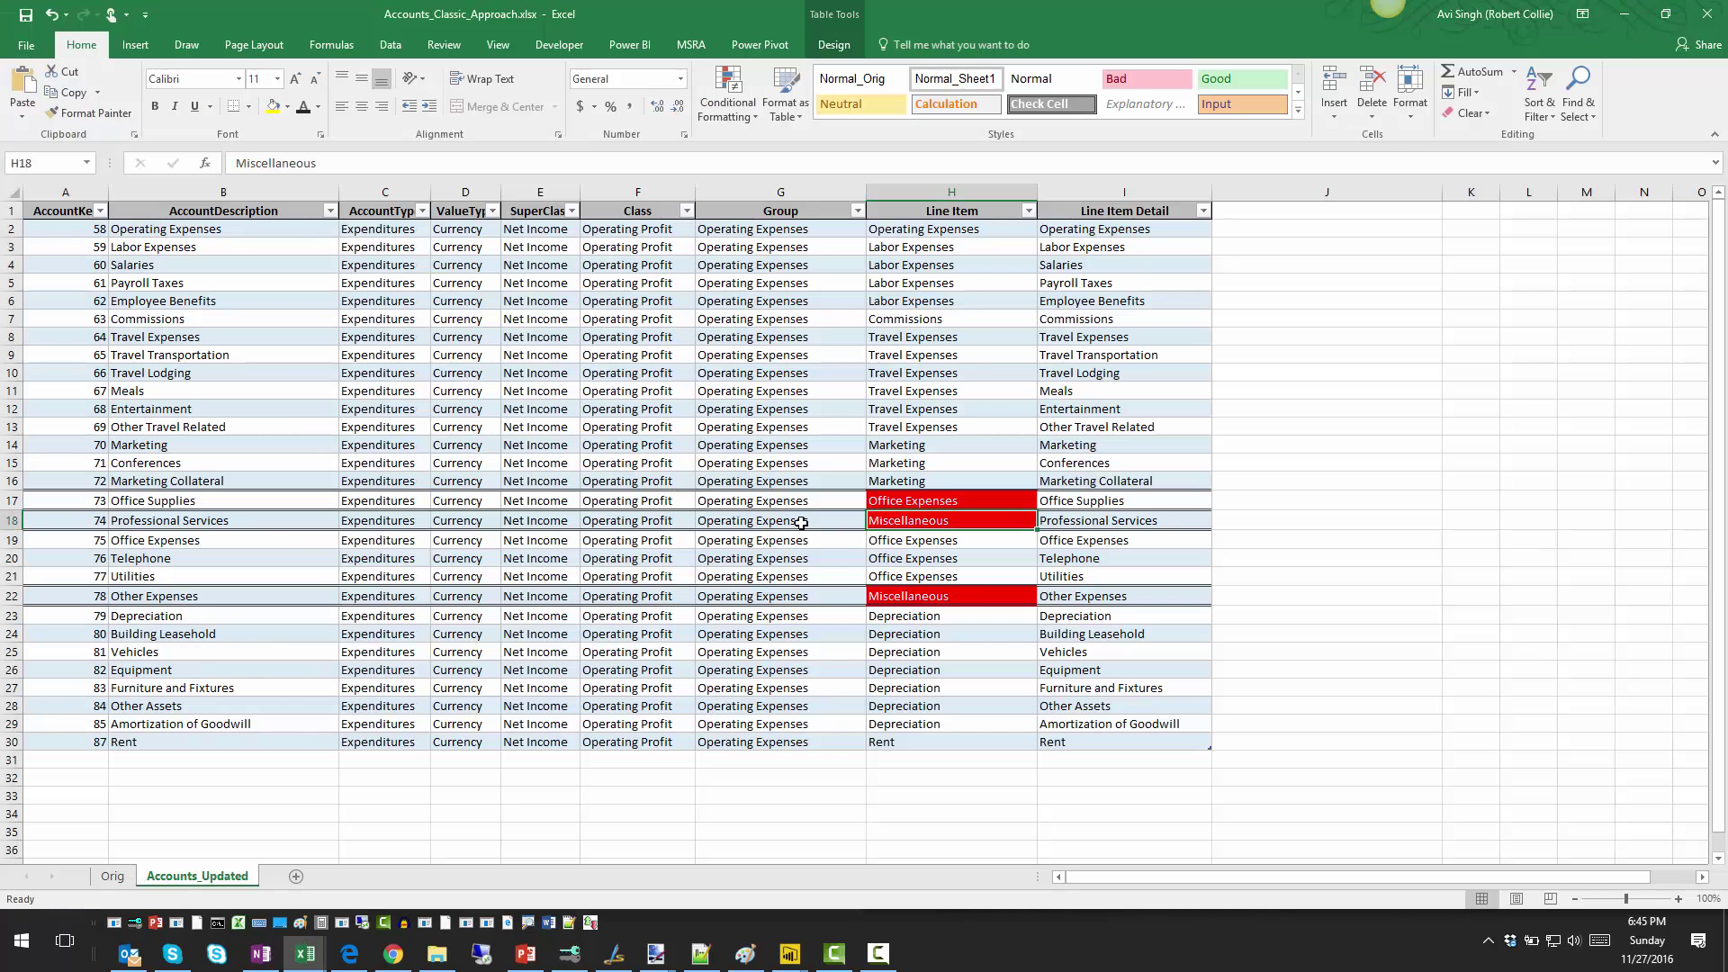
{"action": "left_click", "coordinate": [437, 953]}
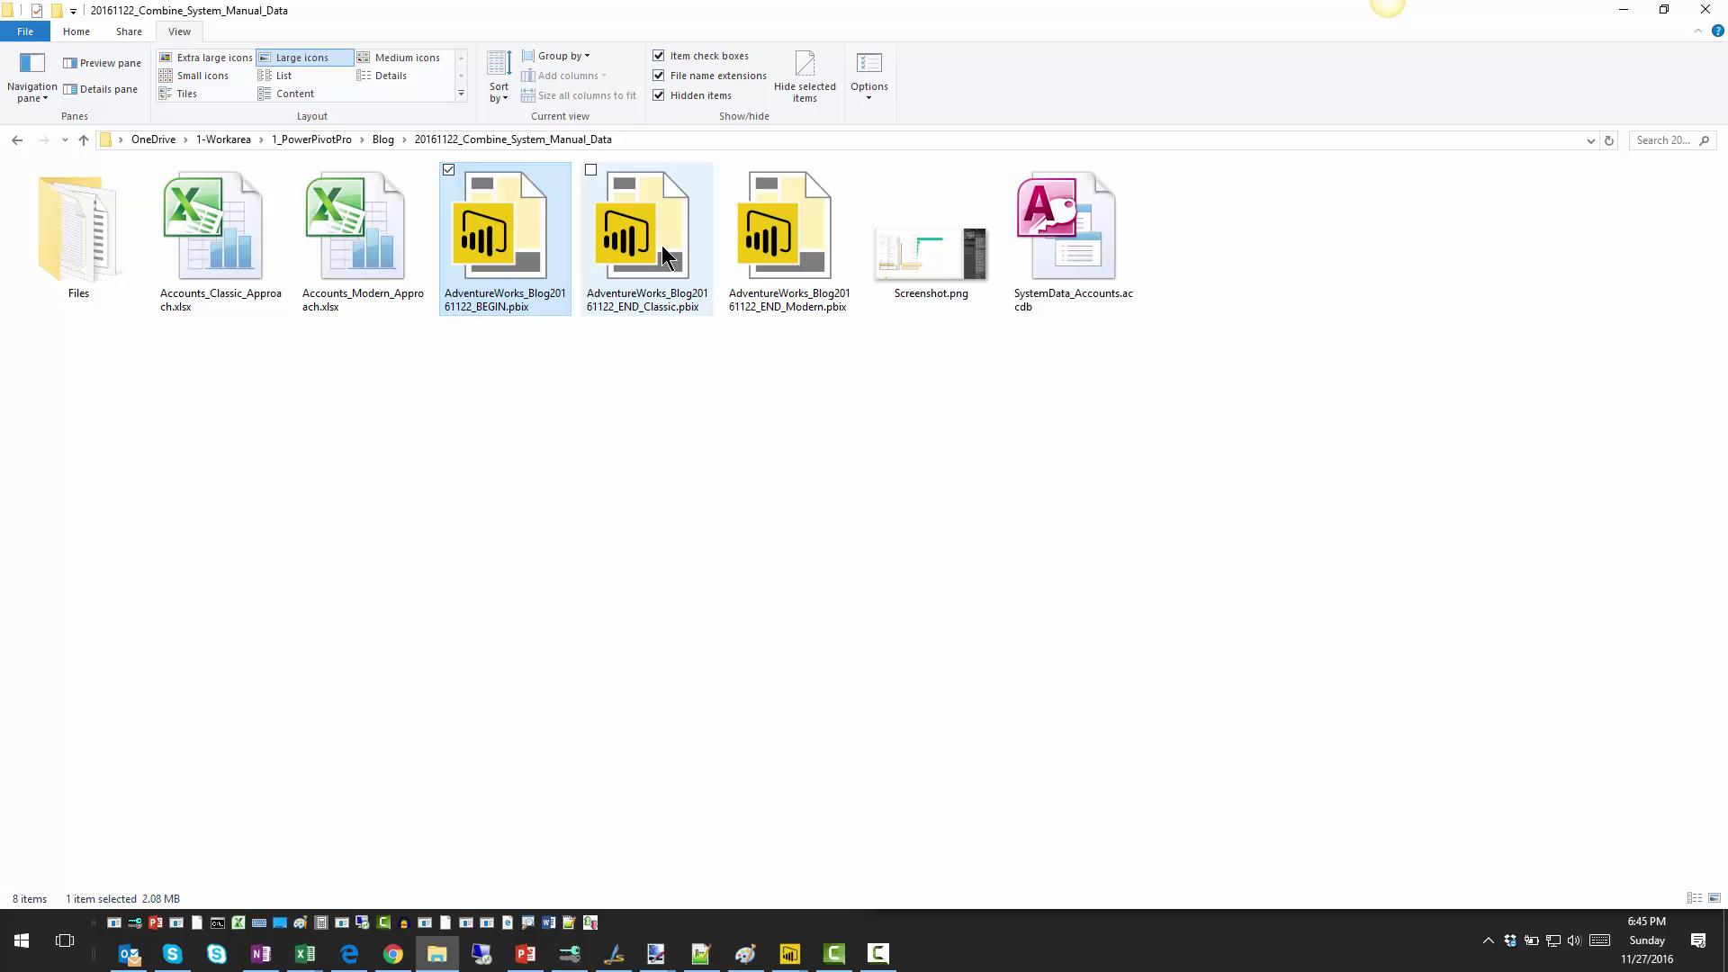
- Open AdventureWorks_Blog20161122_END_Classic.pbix and inspect the Account query's Source step
{"action": "left_click", "coordinate": [662, 245]}
{"action": "double_click", "coordinate": [662, 245]}
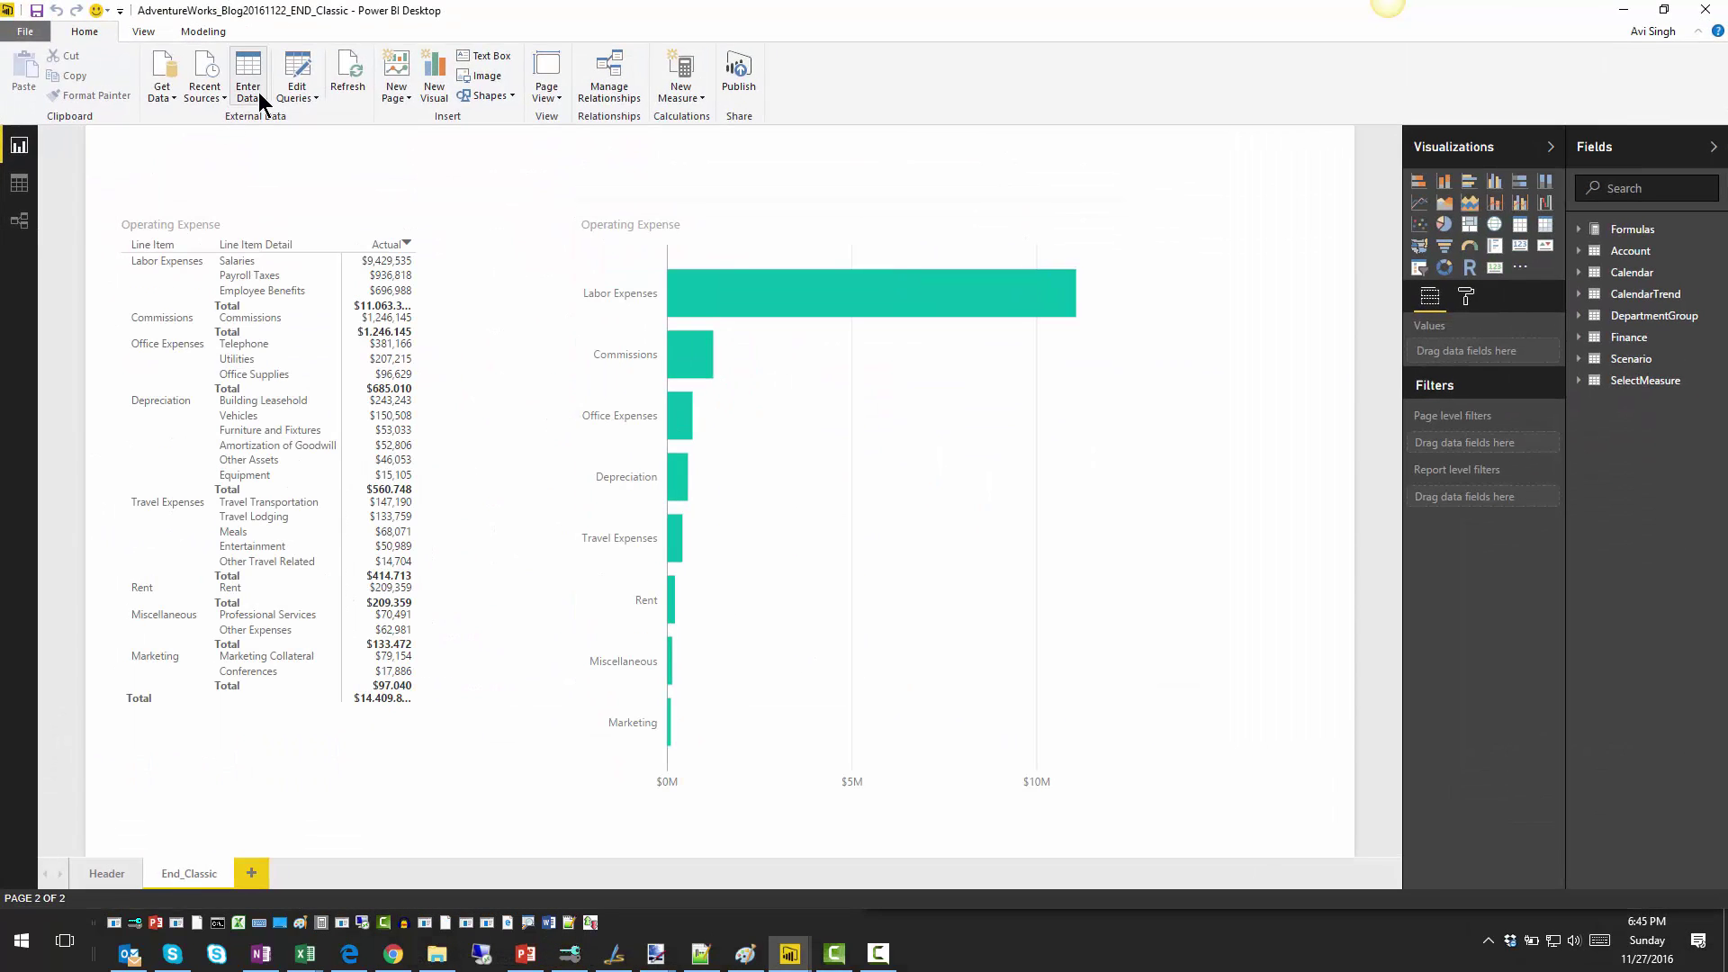
{"action": "left_click", "coordinate": [297, 81]}
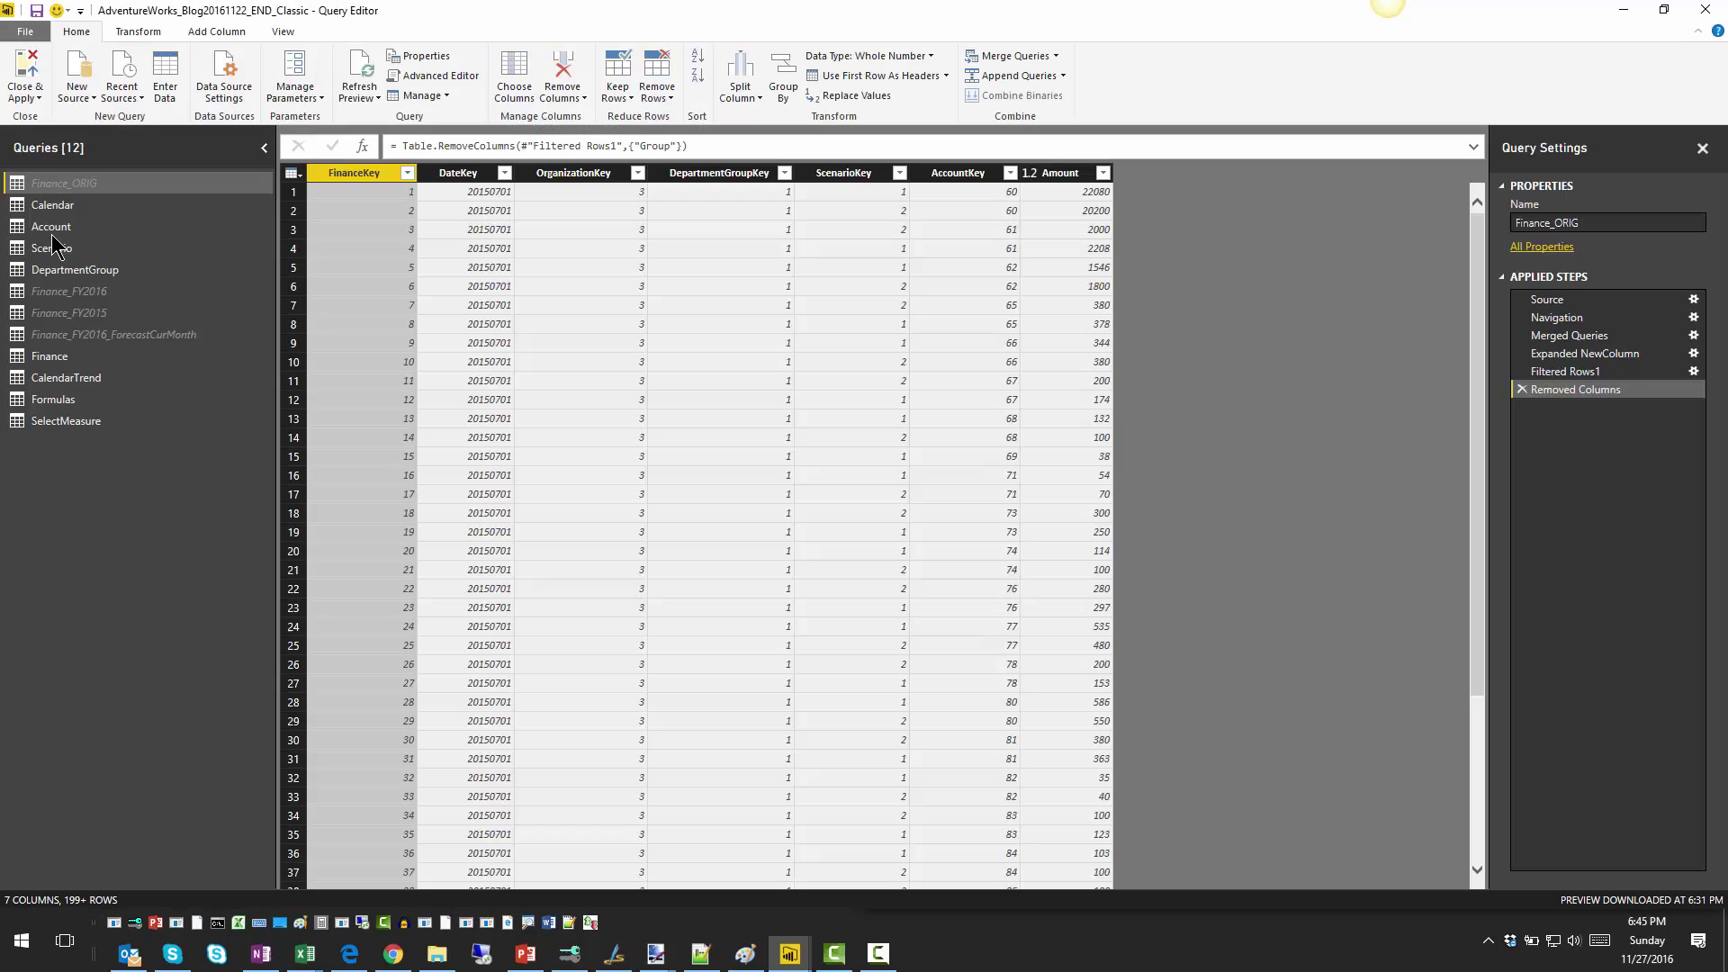
{"action": "left_click", "coordinate": [51, 226]}
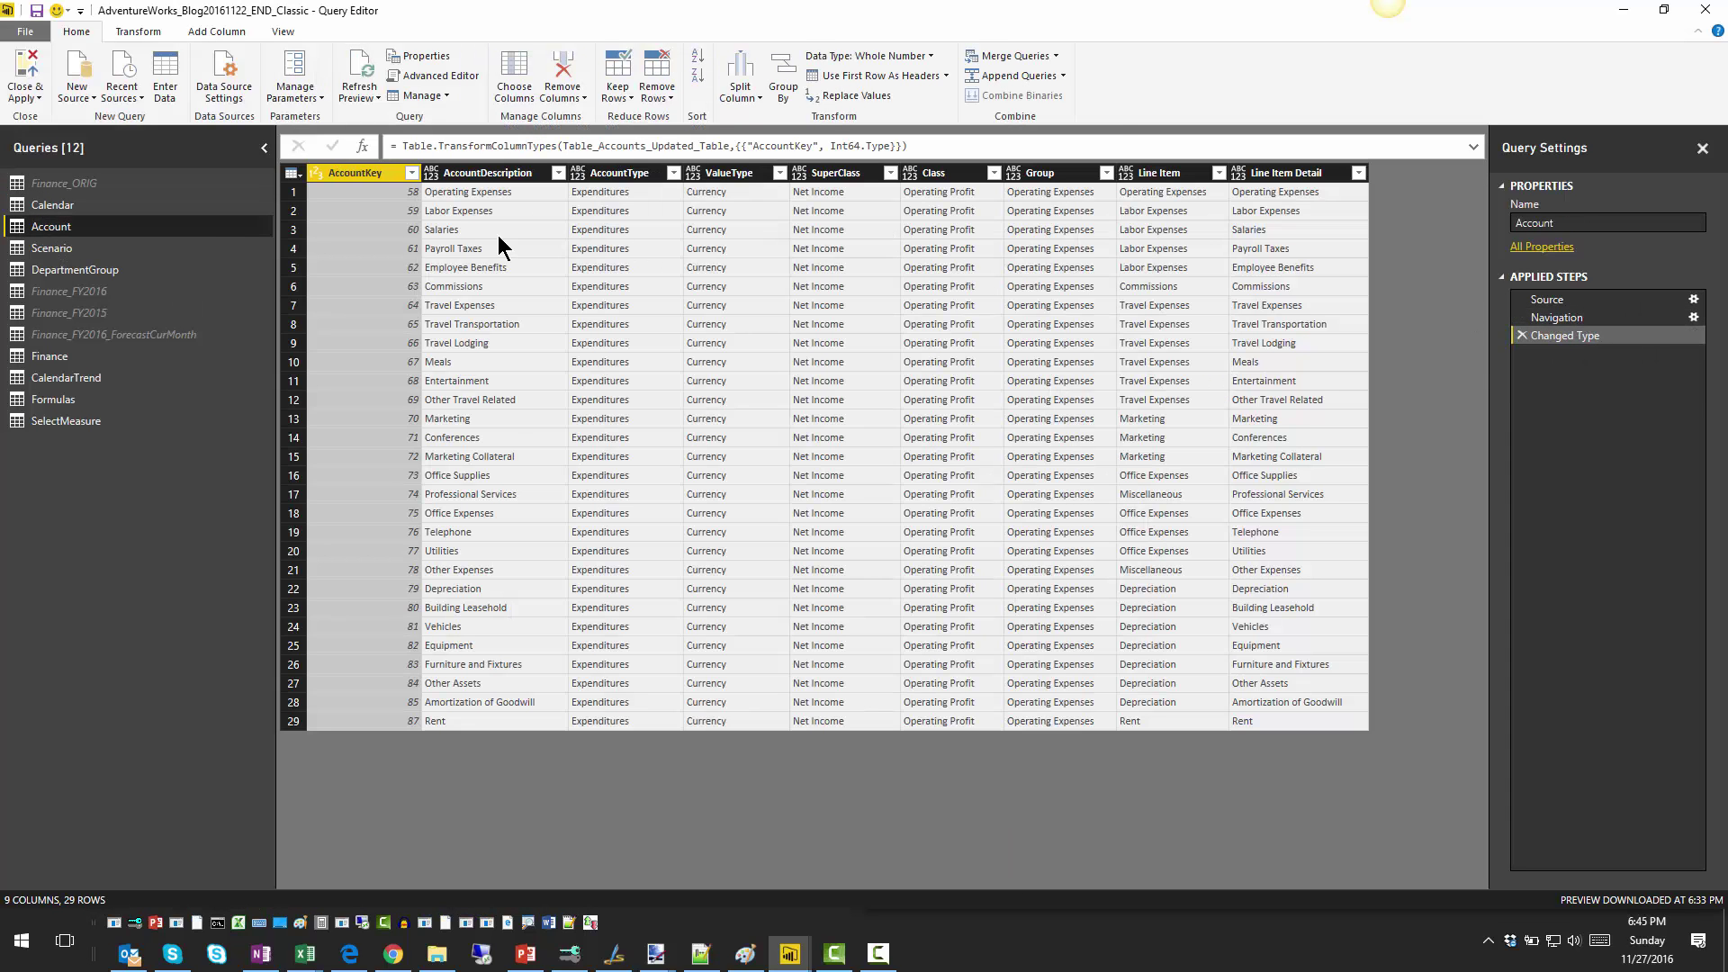
{"action": "left_click", "coordinate": [1575, 299]}
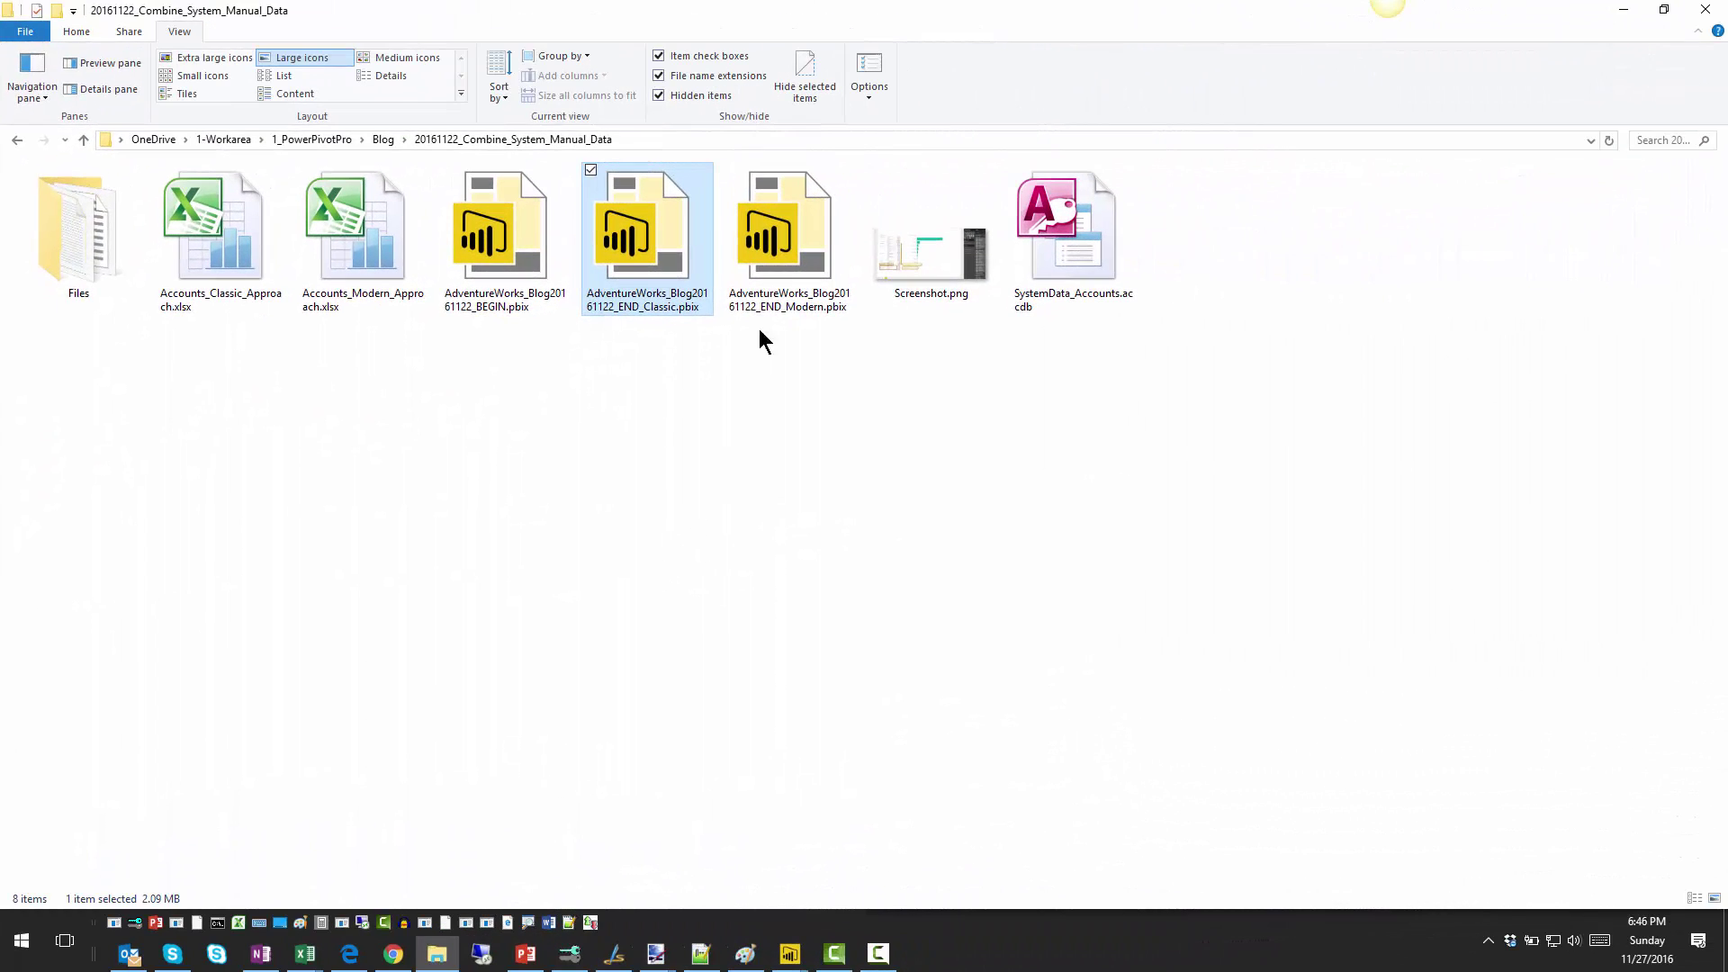
- Close the END_Classic report window and open the BEGIN report's query editor
{"action": "left_click", "coordinate": [784, 282]}
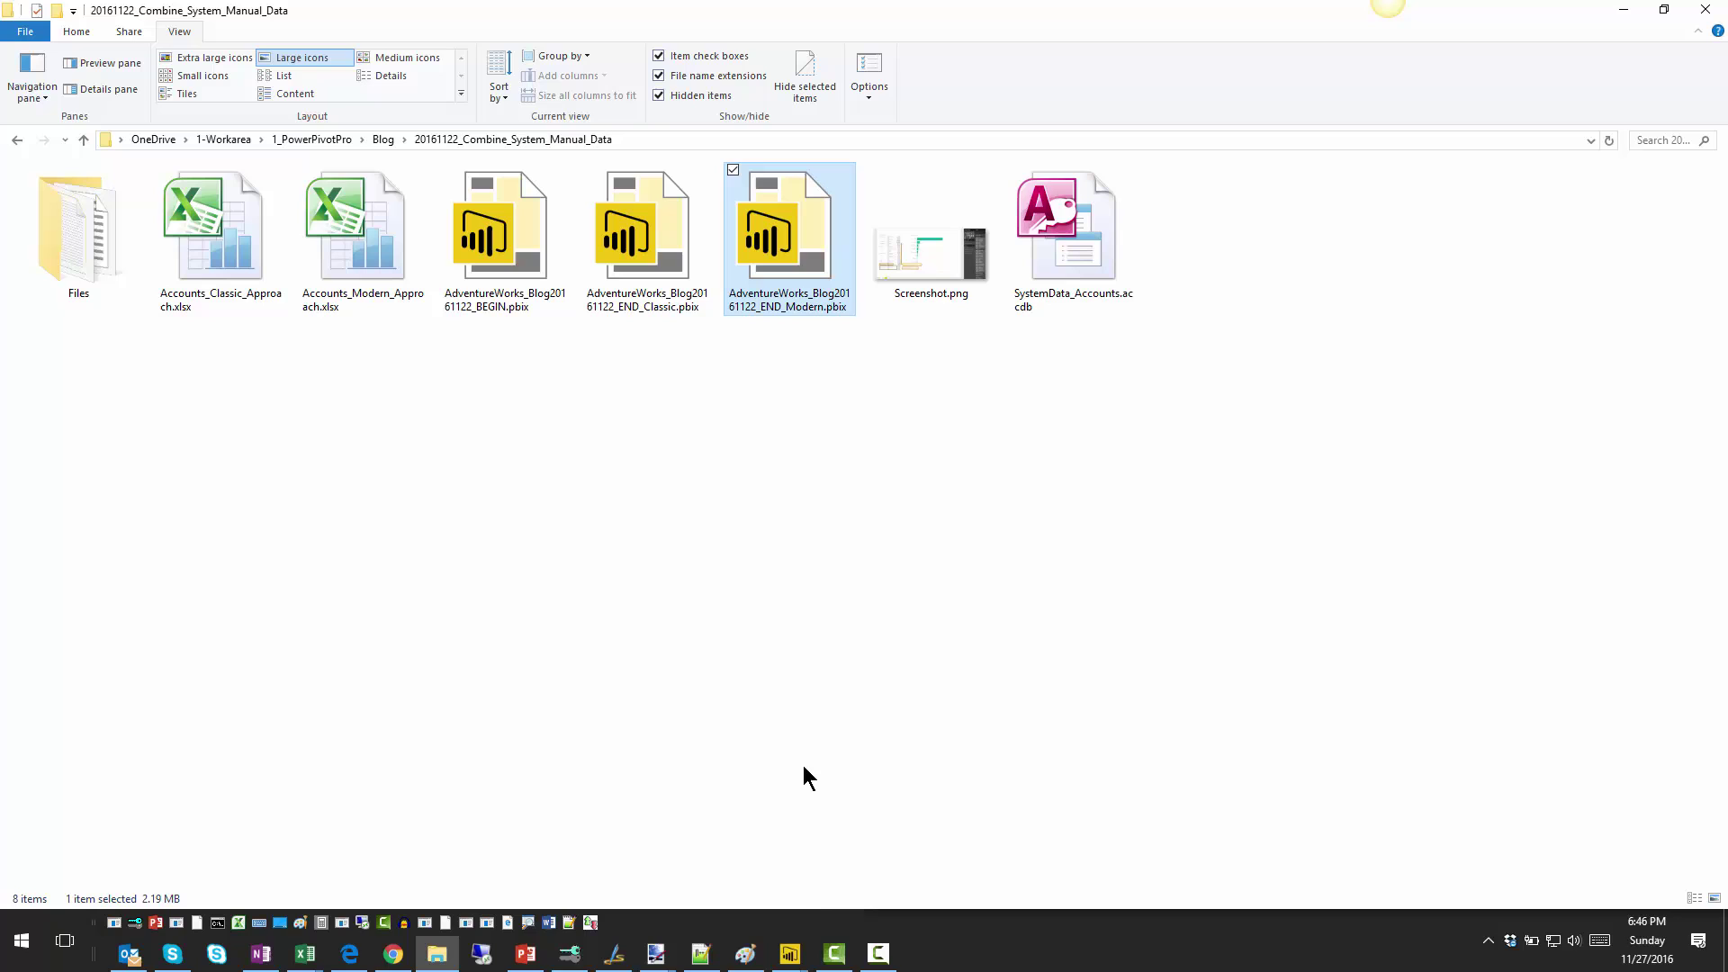
{"action": "mouse_move", "coordinate": [784, 960]}
{"action": "left_click", "coordinate": [844, 900]}
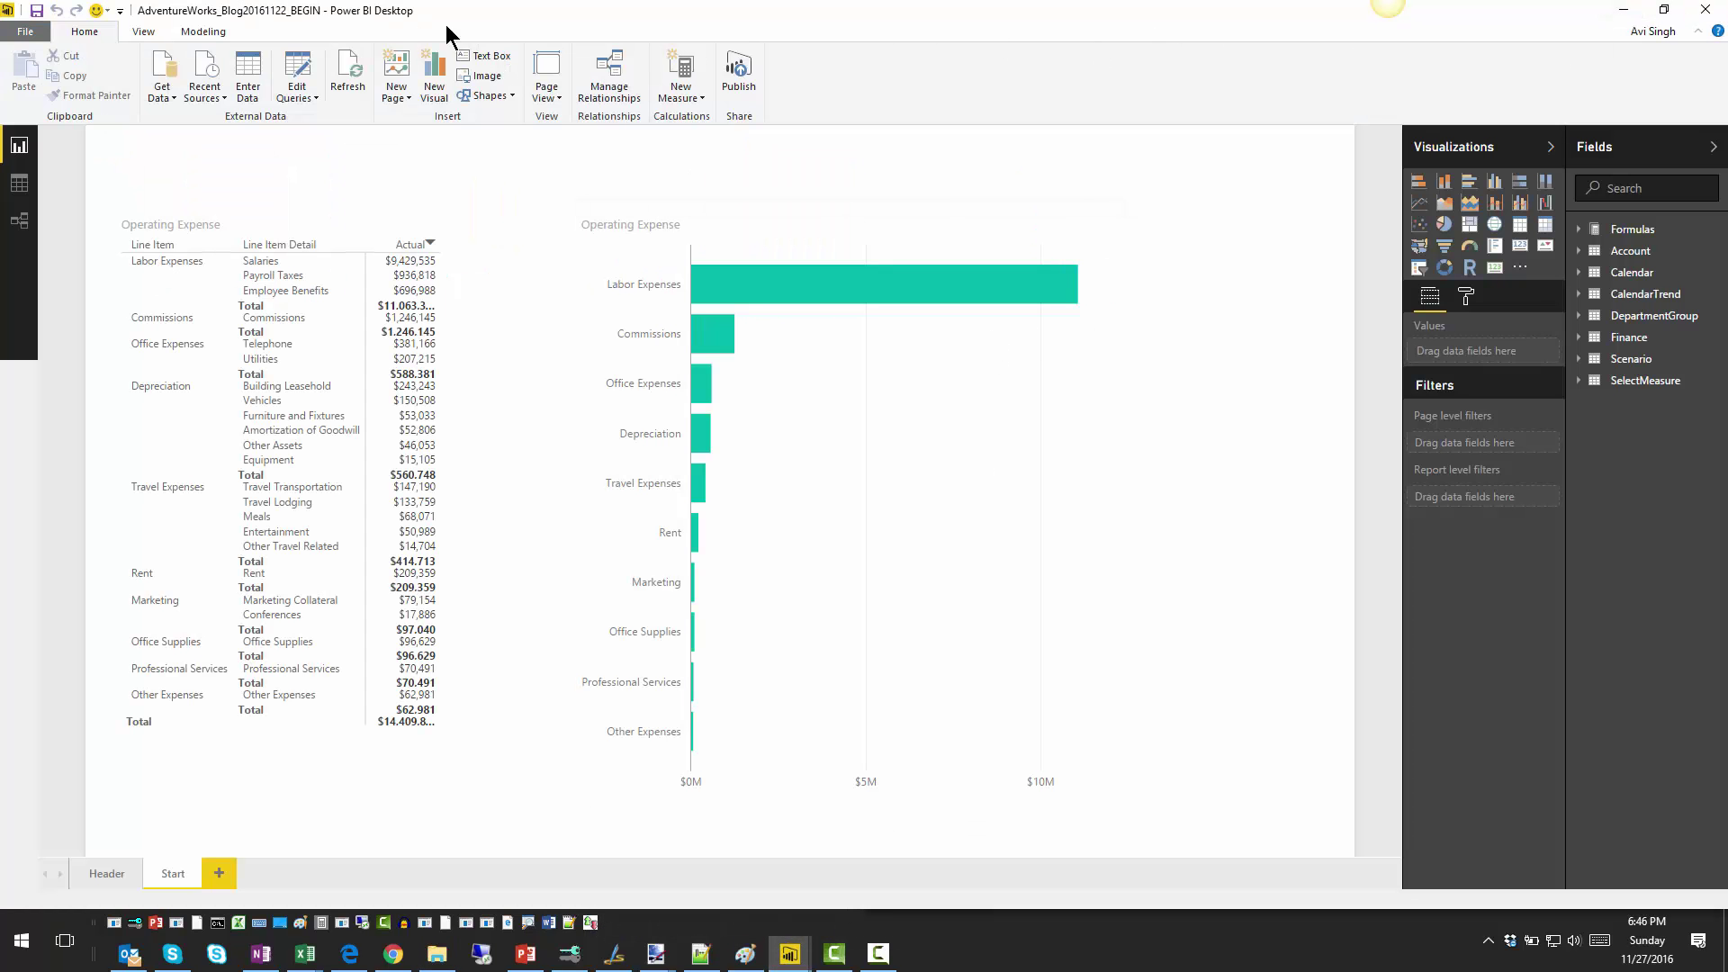
{"action": "mouse_move", "coordinate": [789, 956]}
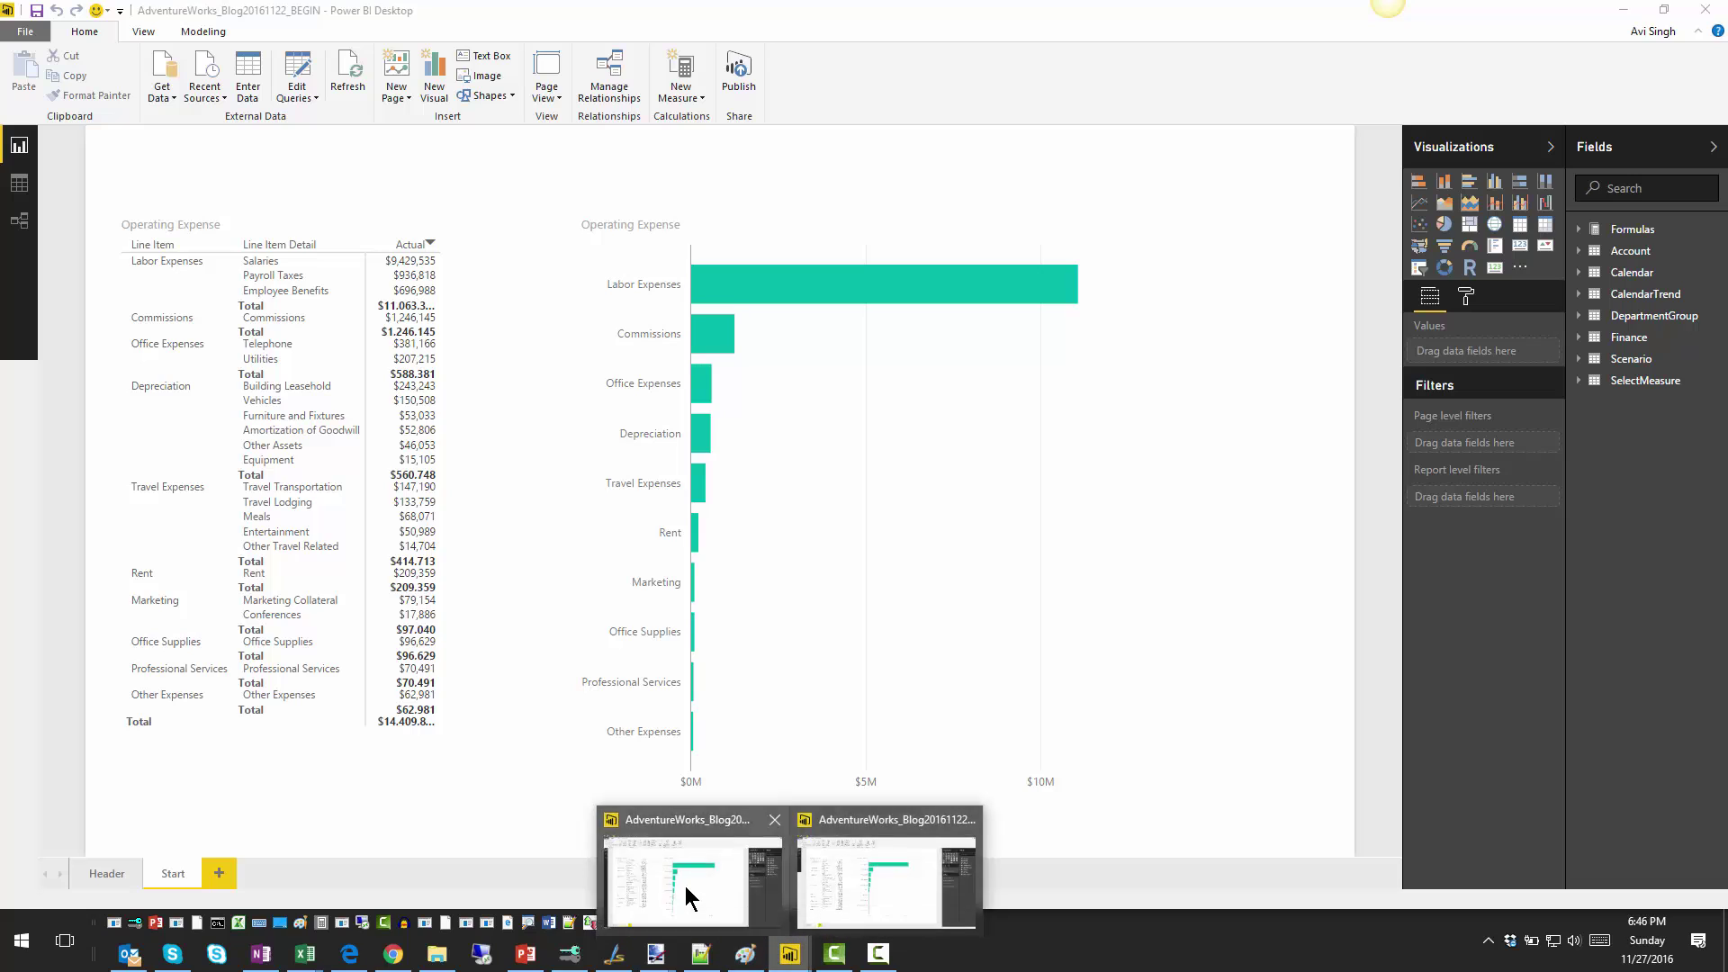
{"action": "left_click", "coordinate": [882, 837]}
{"action": "left_click", "coordinate": [1706, 9]}
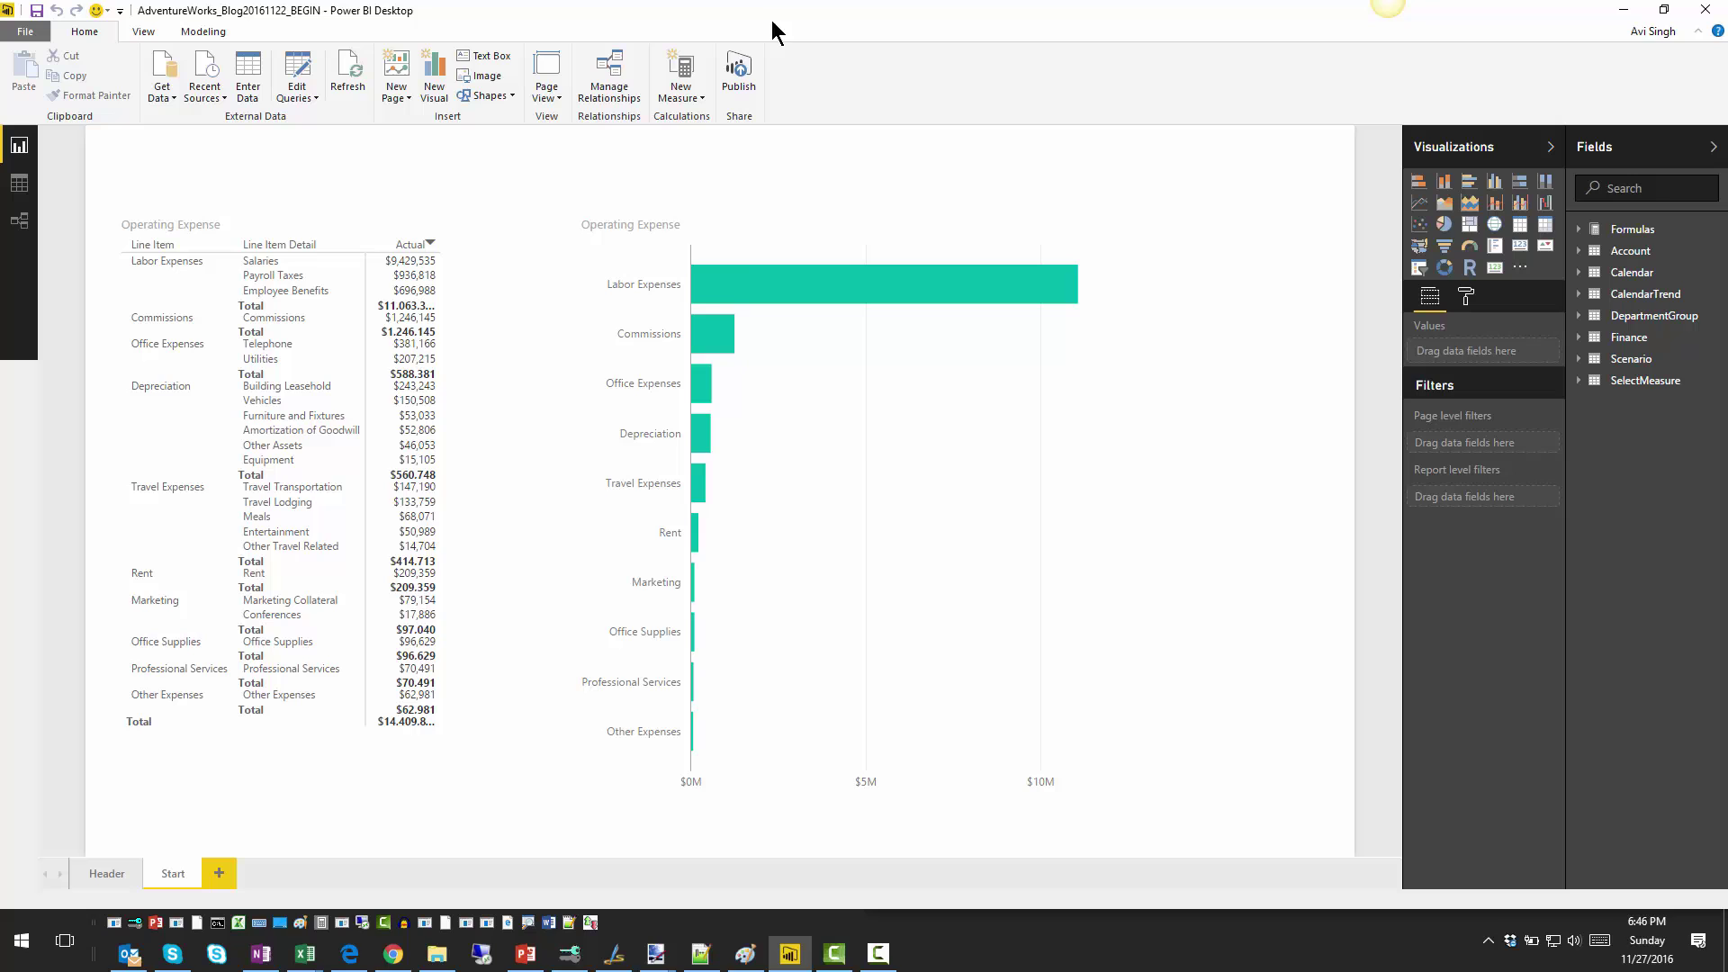
{"action": "left_click", "coordinate": [297, 67]}
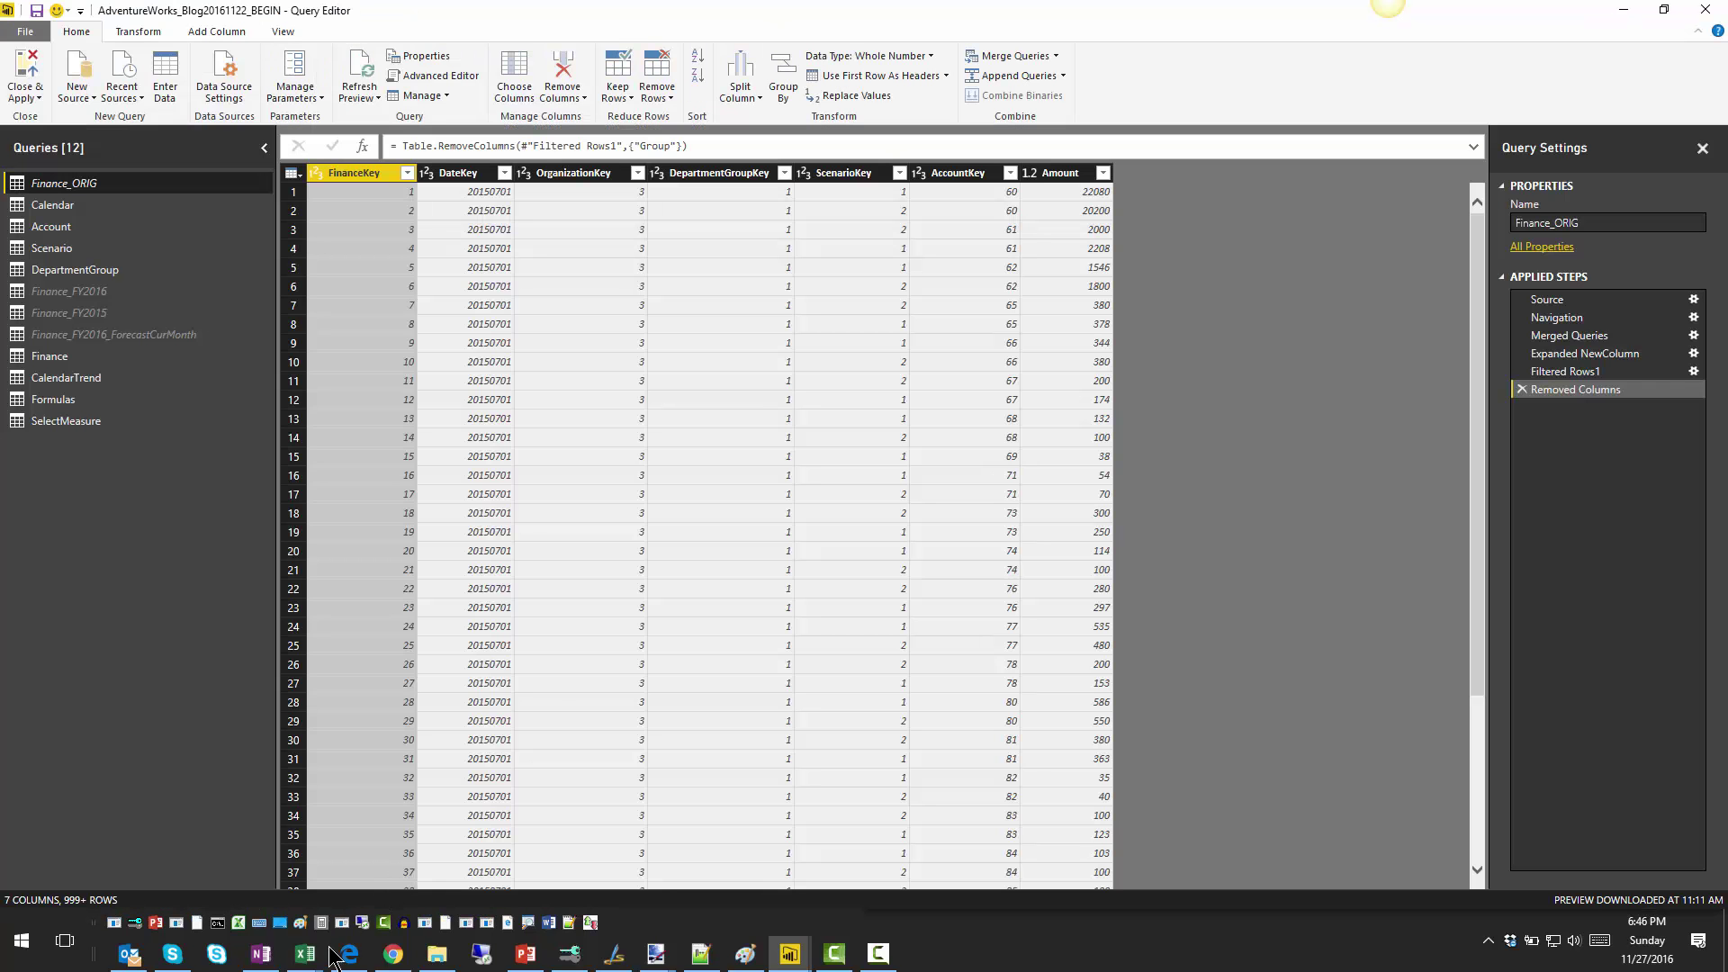
{"action": "left_click", "coordinate": [443, 953]}
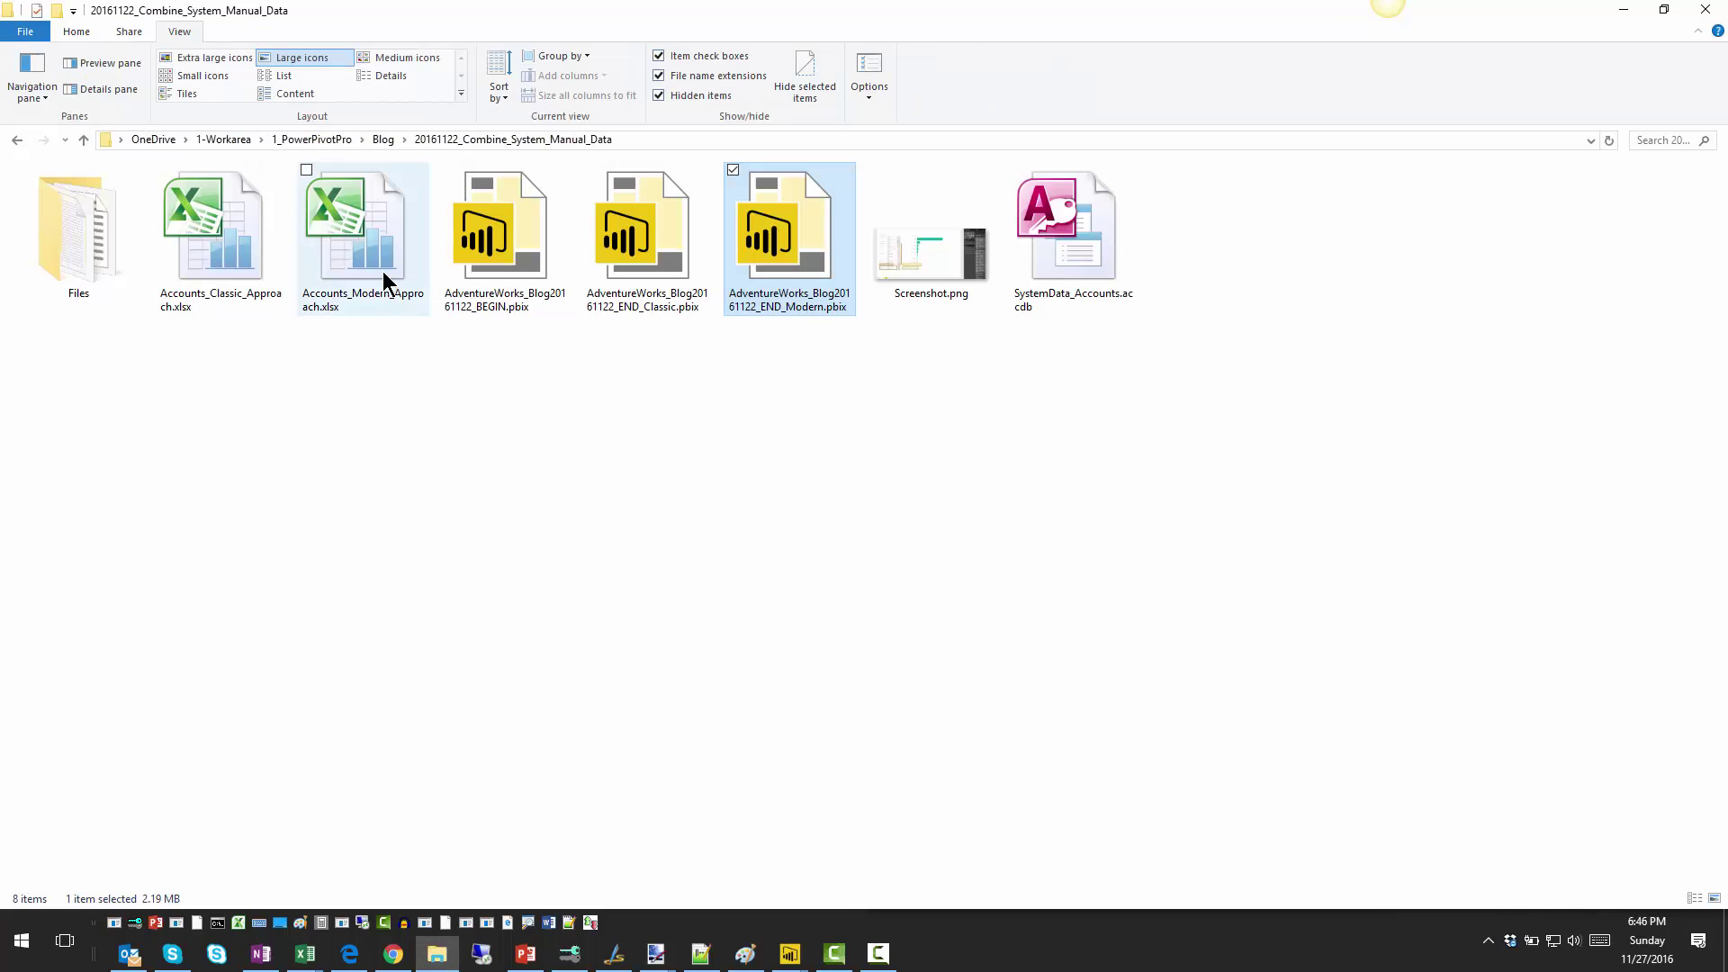
{"action": "left_click", "coordinate": [383, 274]}
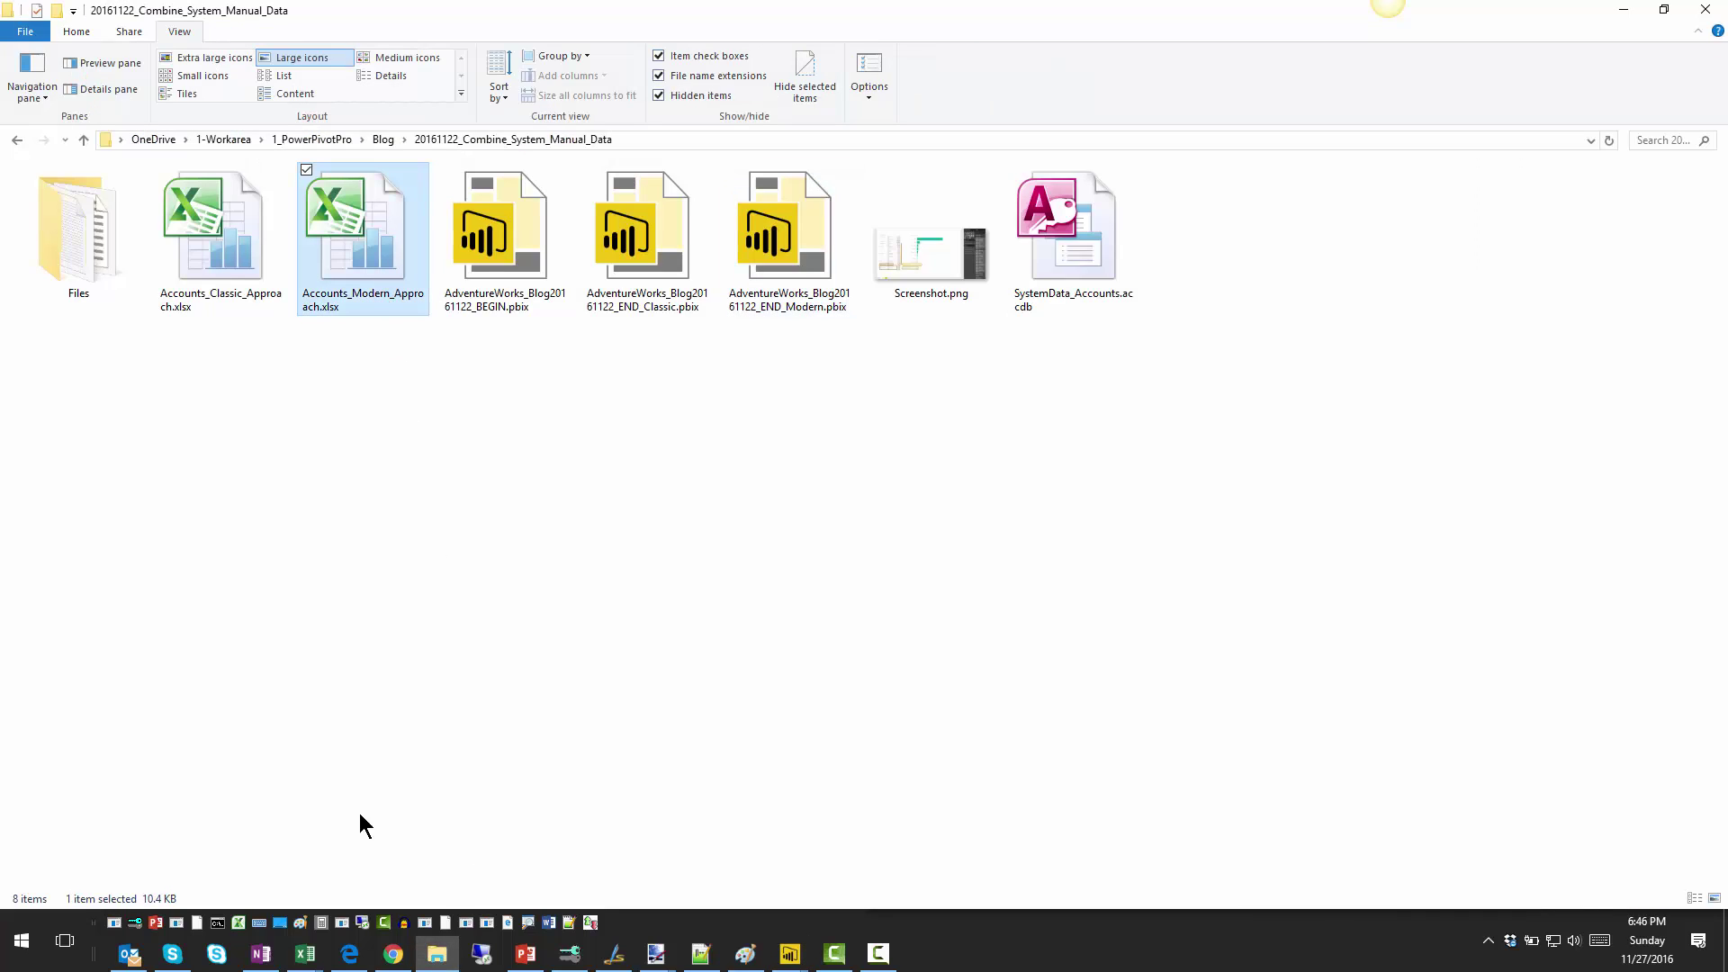
{"action": "left_click", "coordinate": [305, 952]}
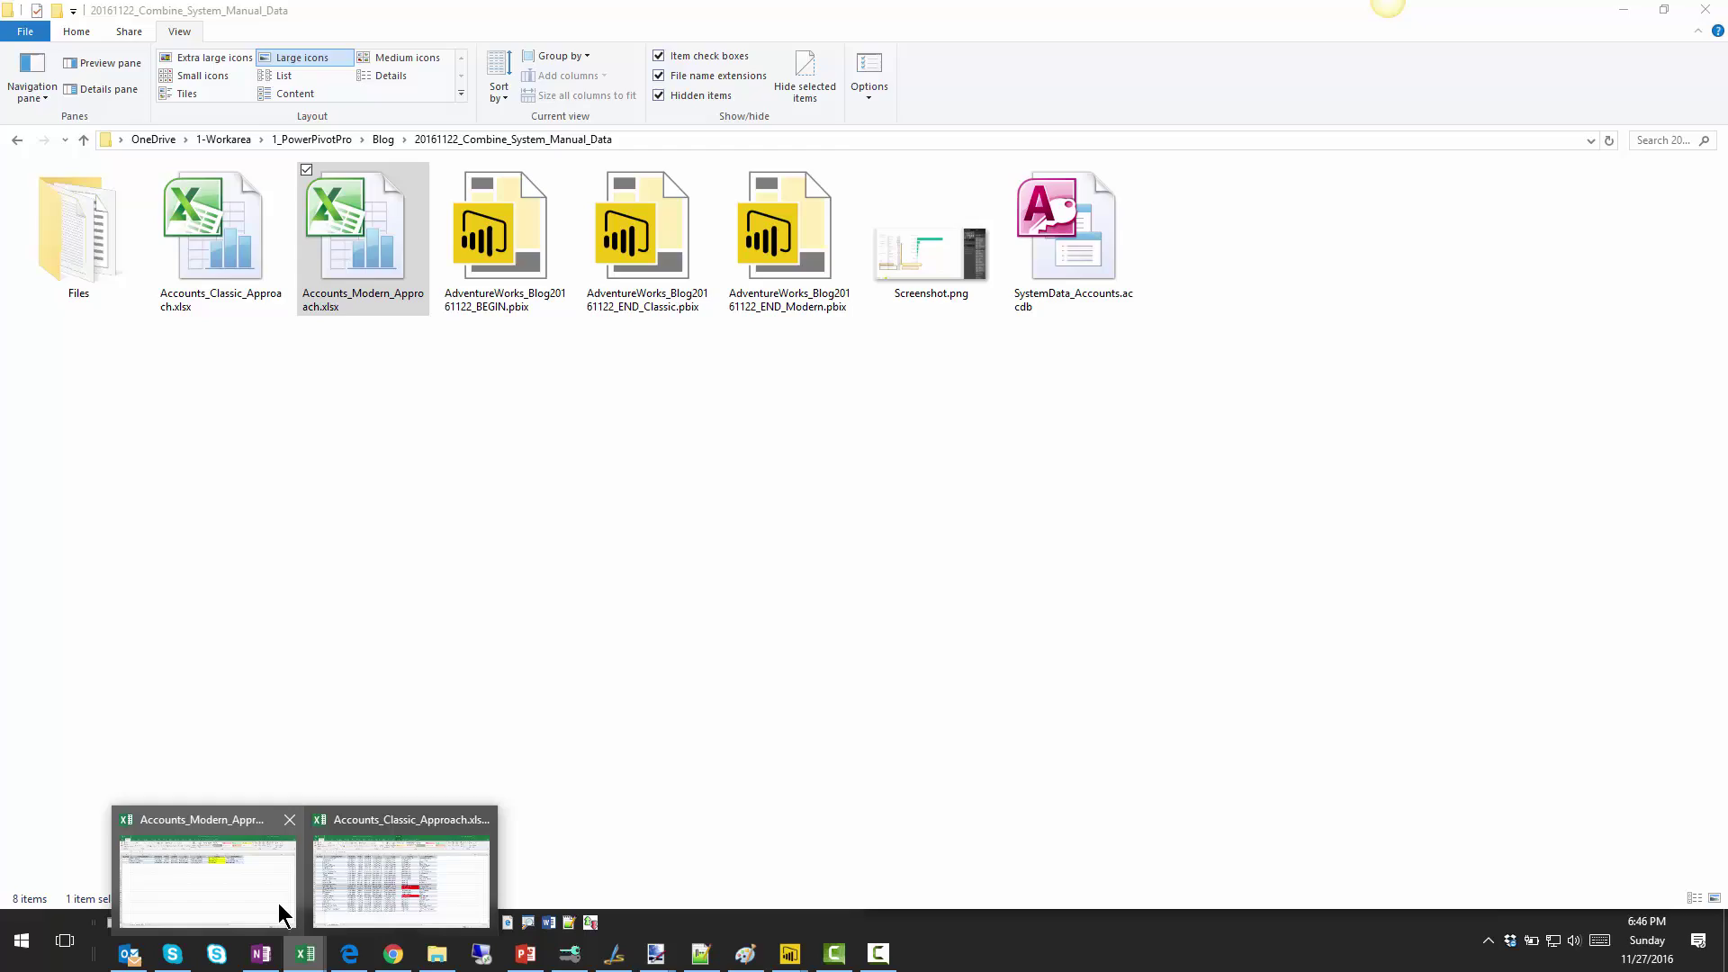
{"action": "left_click", "coordinate": [285, 916]}
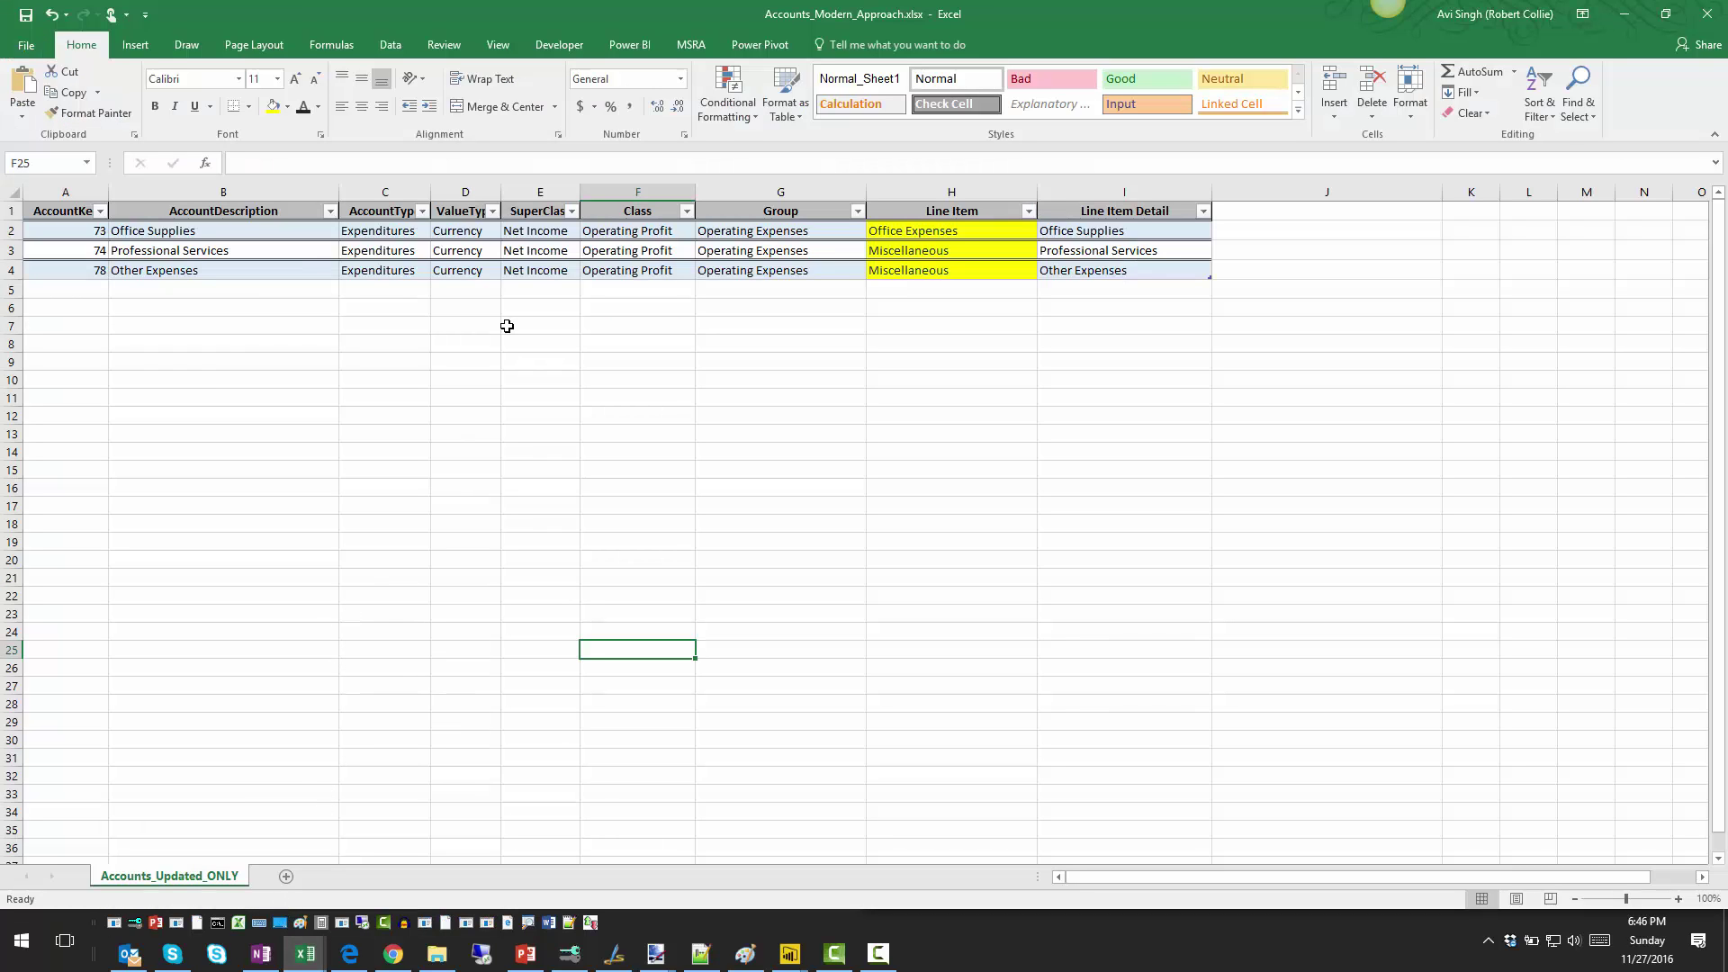
{"action": "left_click", "coordinate": [70, 218]}
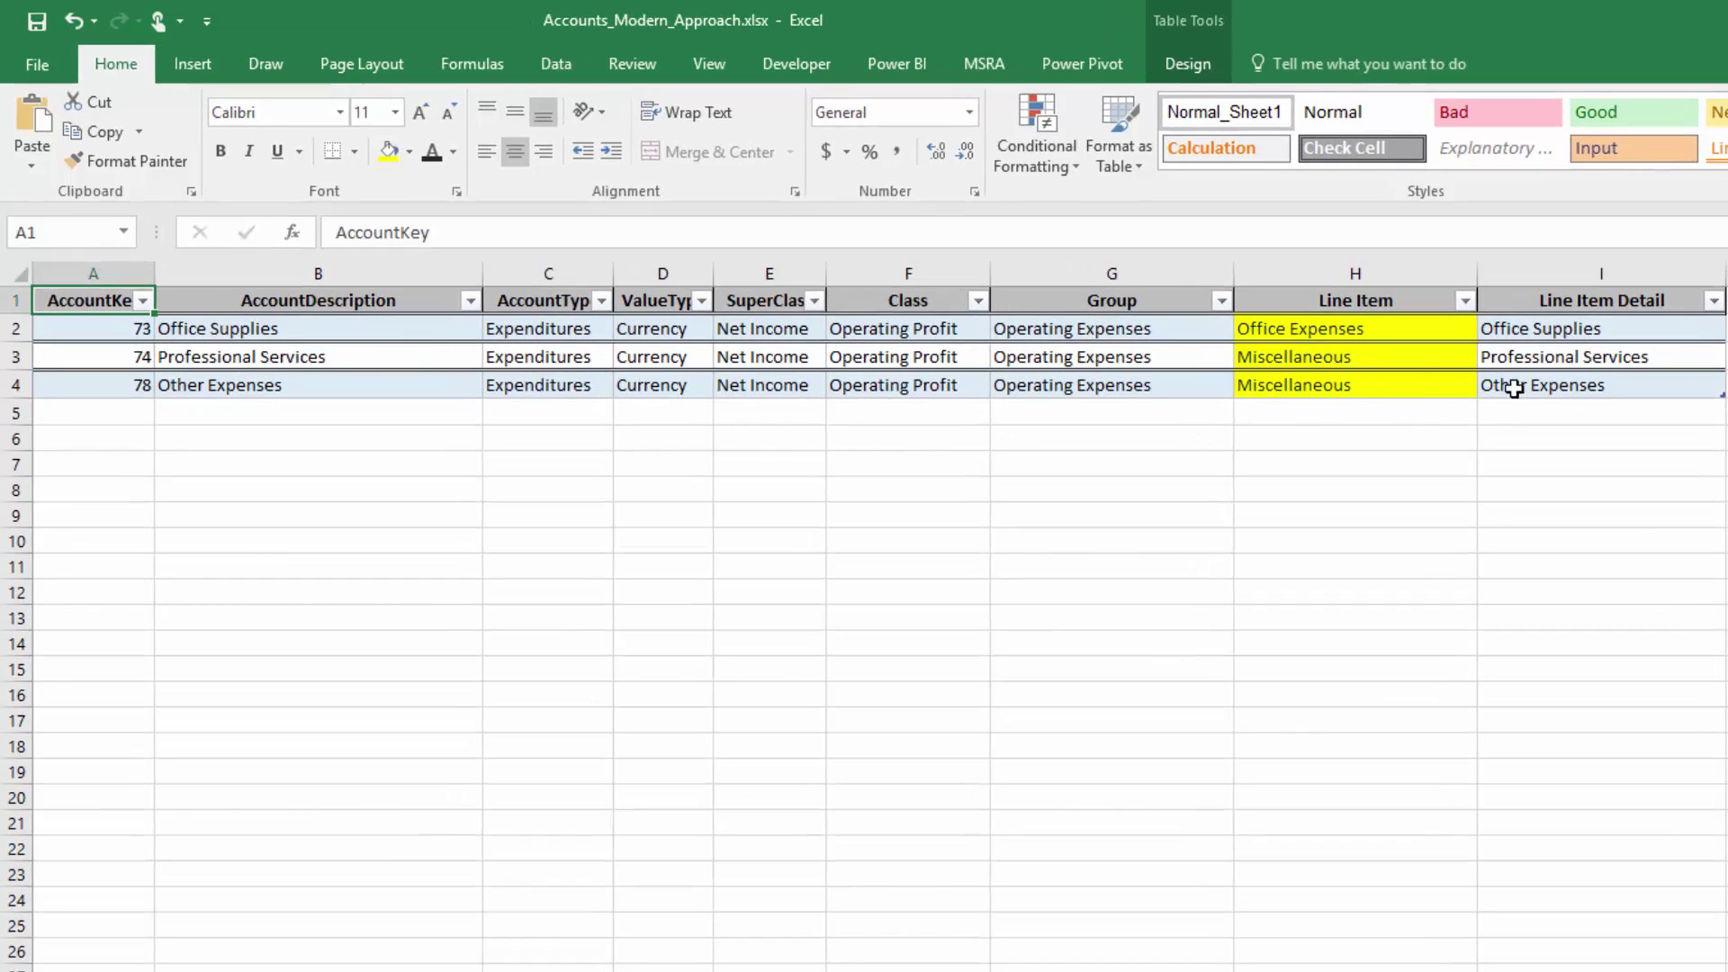
{"action": "left_click", "coordinate": [1515, 388], "text": "shift"}
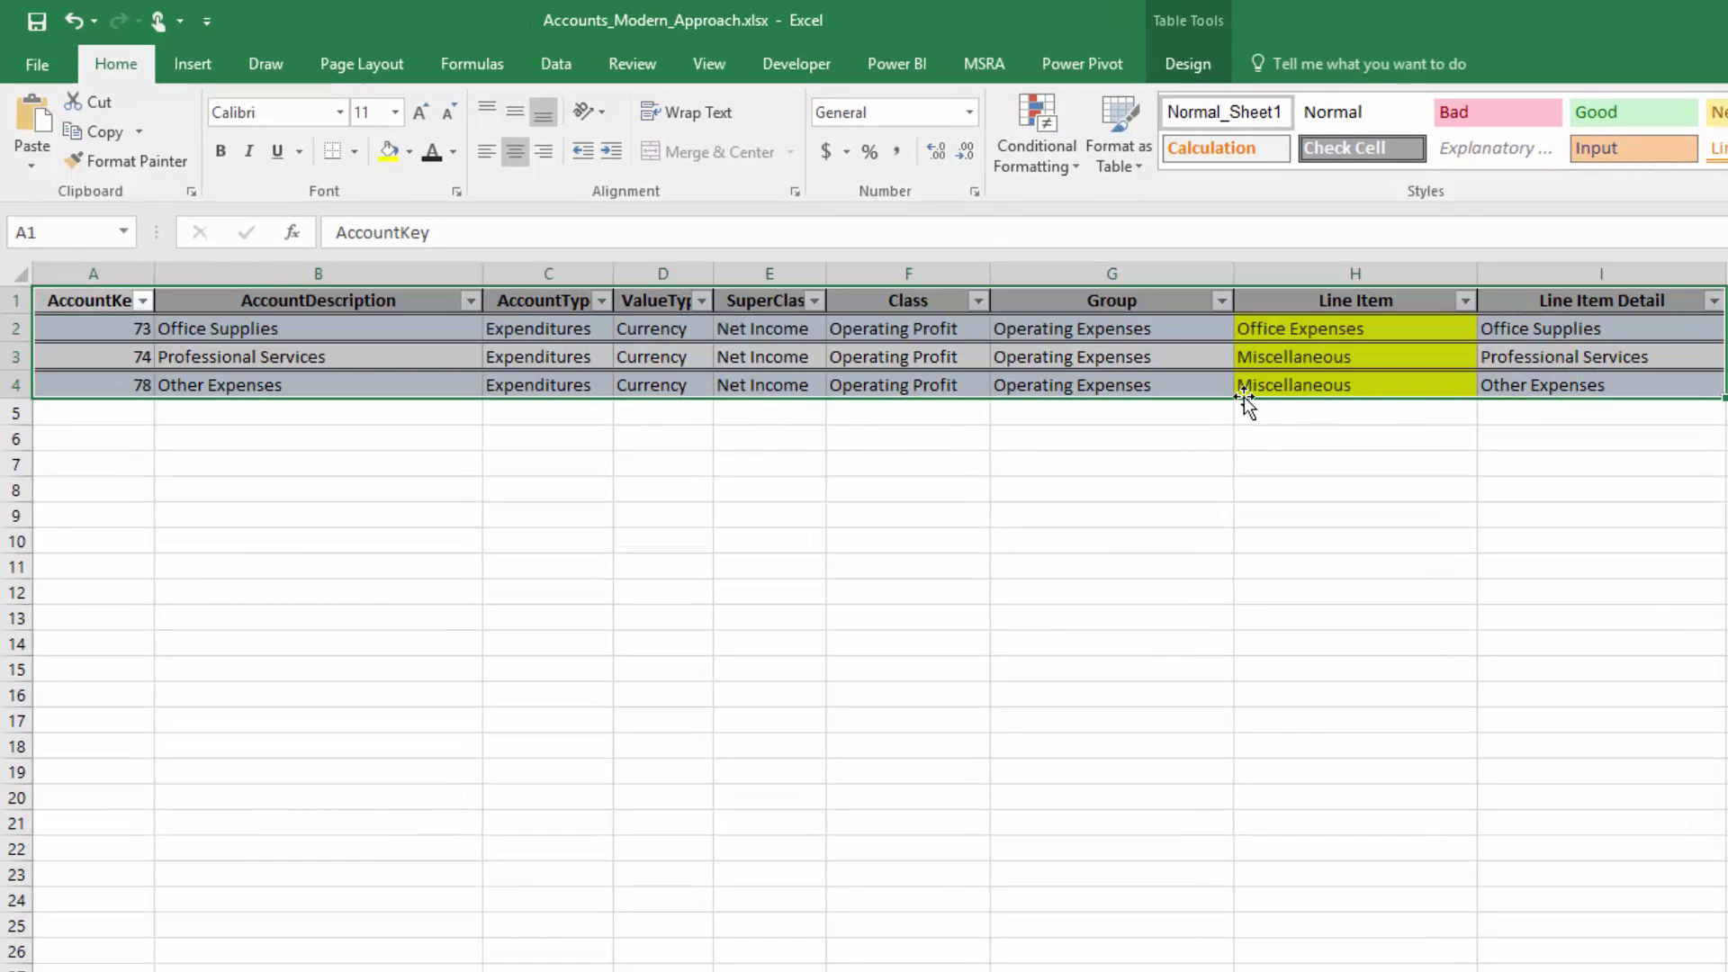
{"action": "left_click", "coordinate": [1350, 336]}
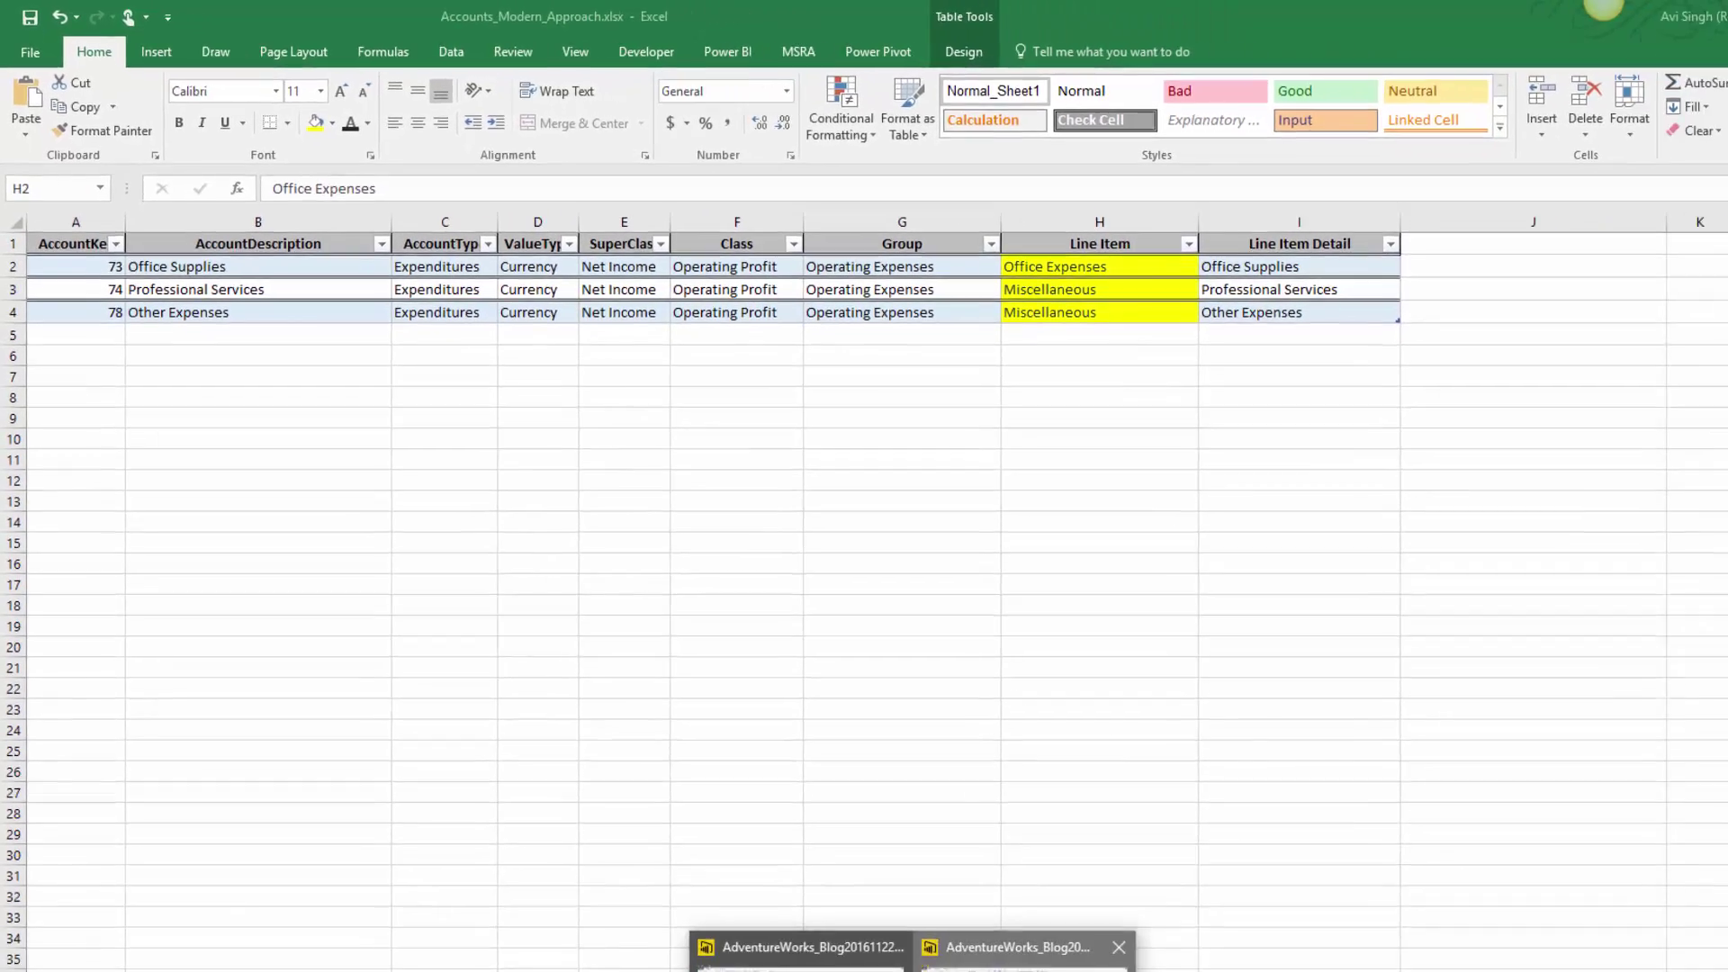
- Import Table_Accounts_Updated_ONLY from Accounts_Modern_Approach.xlsx as a new Excel query
{"action": "left_click", "coordinate": [1186, 944]}
{"action": "left_click", "coordinate": [94, 226]}
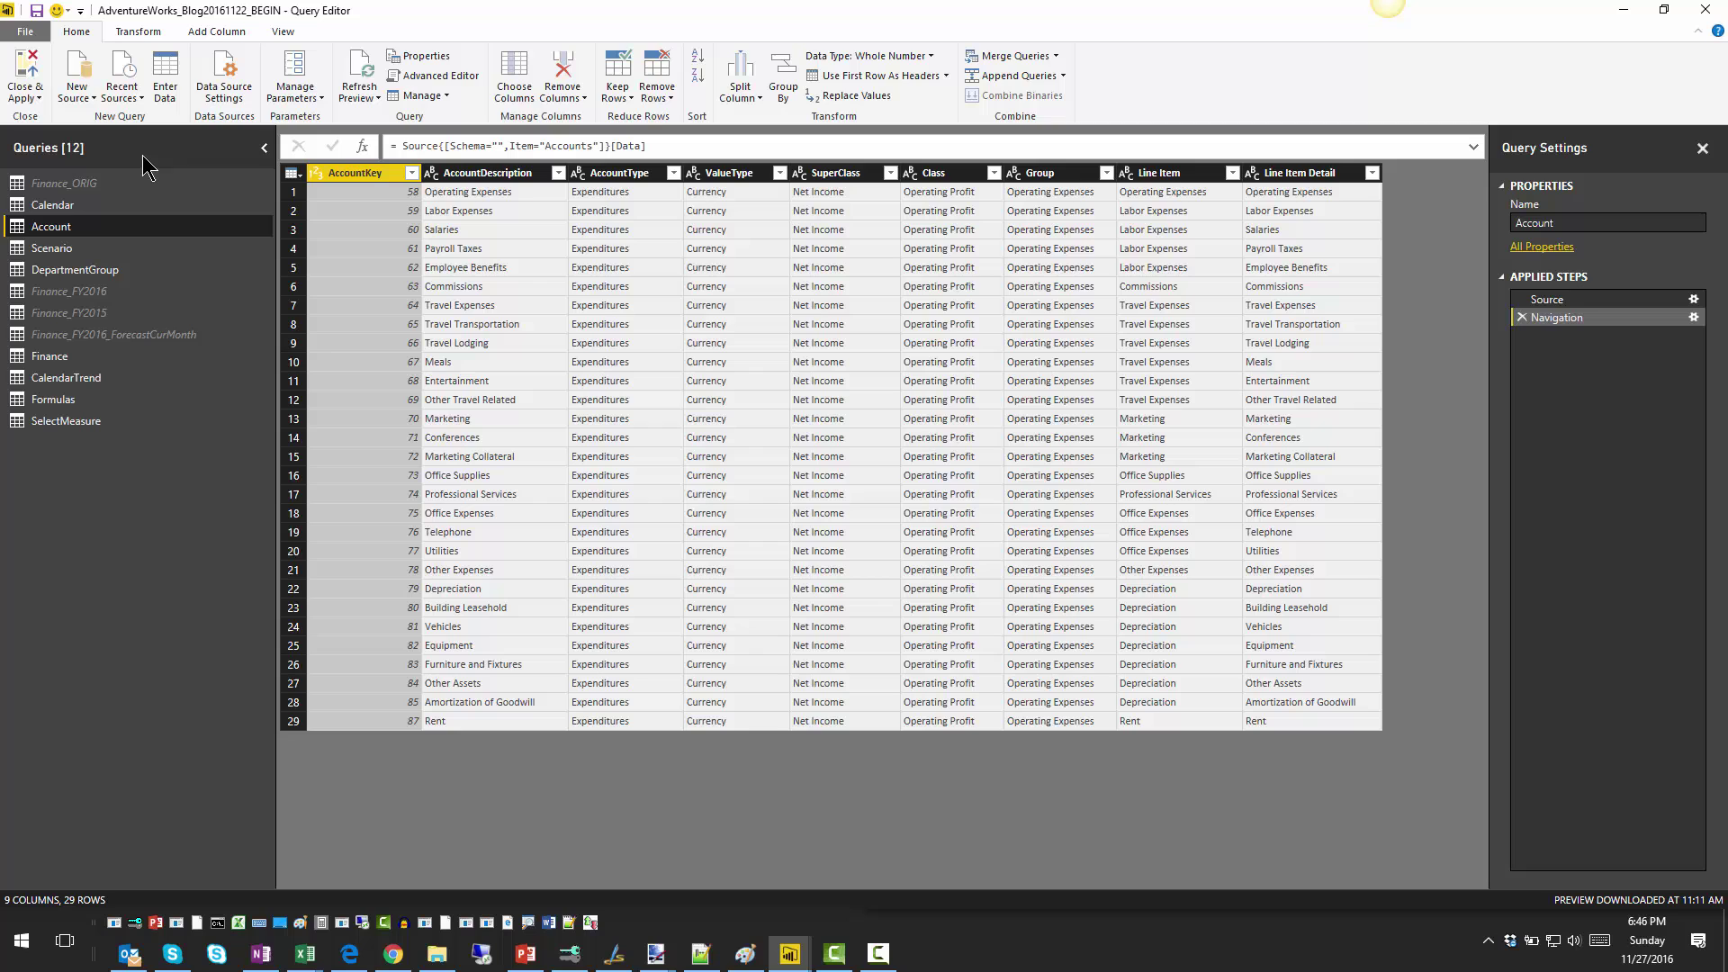
{"action": "left_click", "coordinate": [79, 90]}
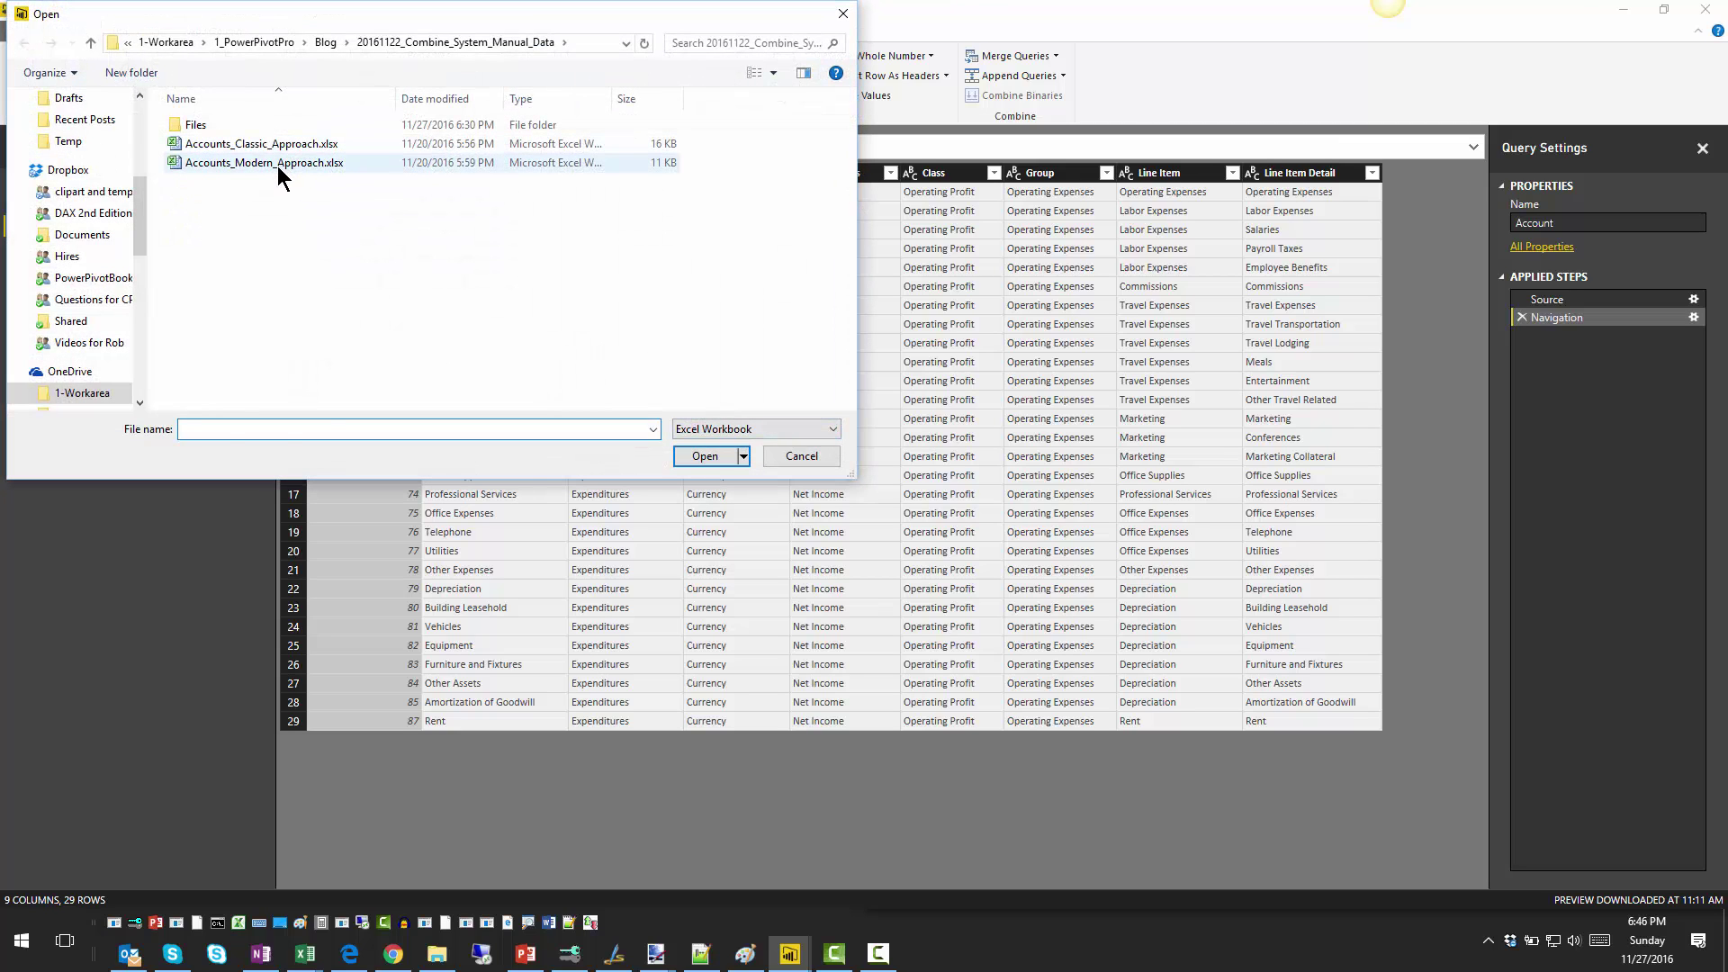
{"action": "left_click", "coordinate": [276, 163]}
{"action": "left_click", "coordinate": [704, 456]}
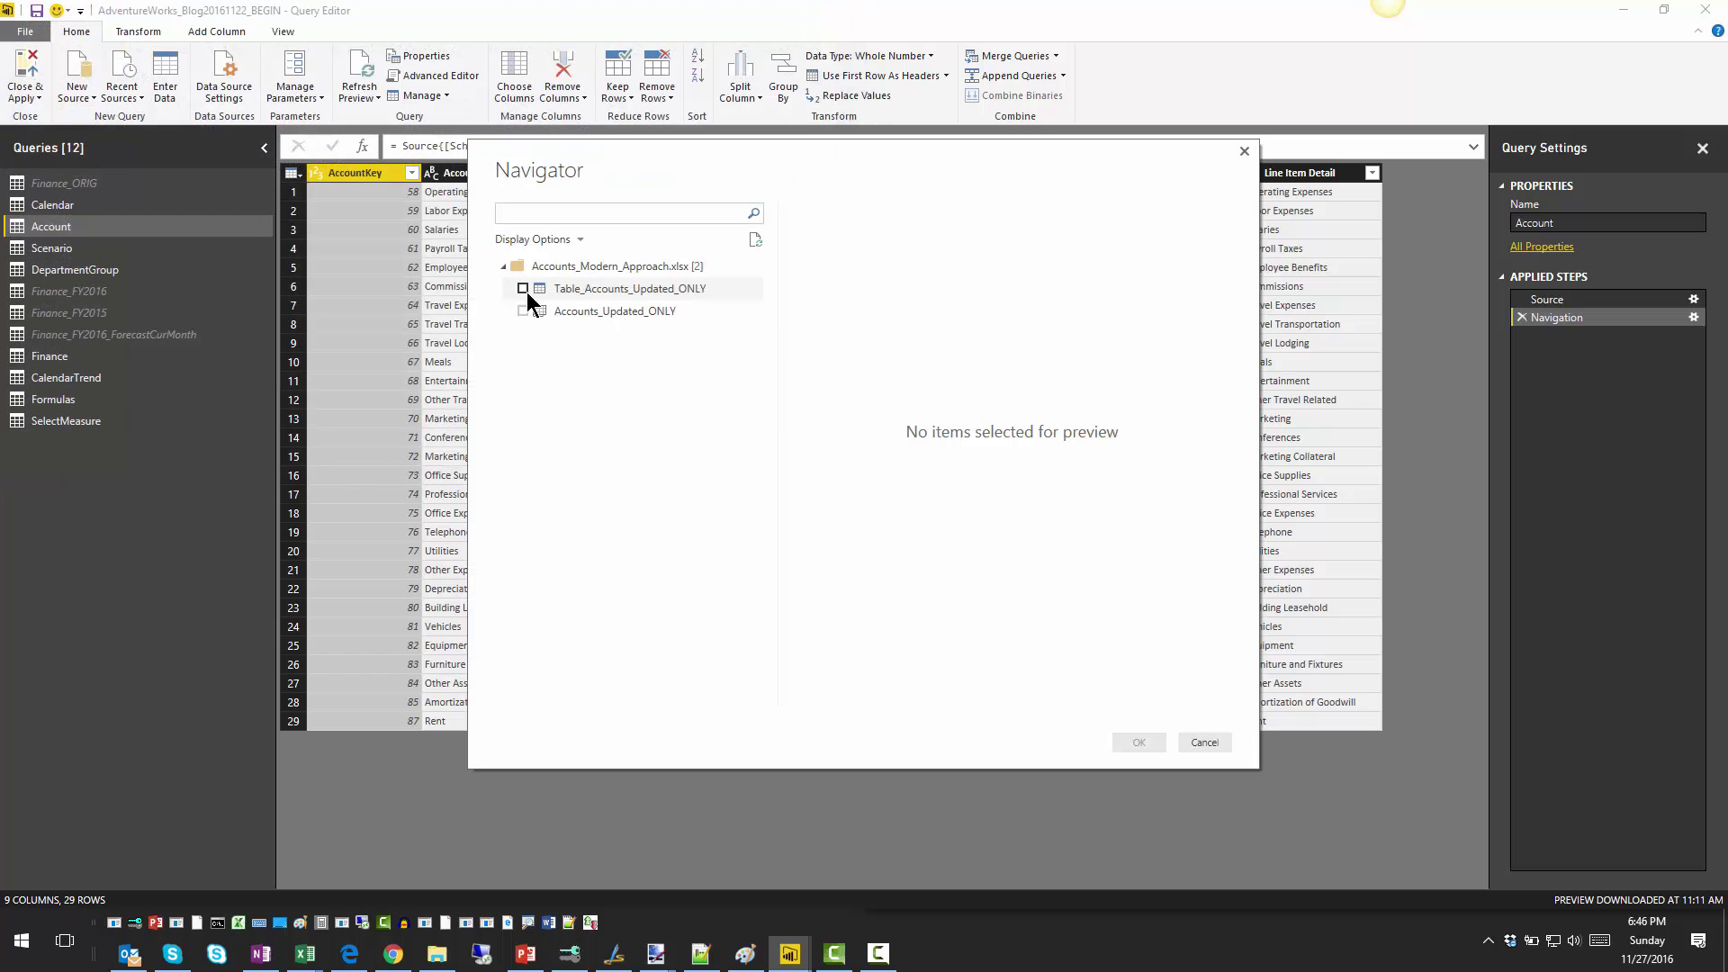
{"action": "left_click", "coordinate": [523, 289]}
{"action": "left_click", "coordinate": [1136, 742]}
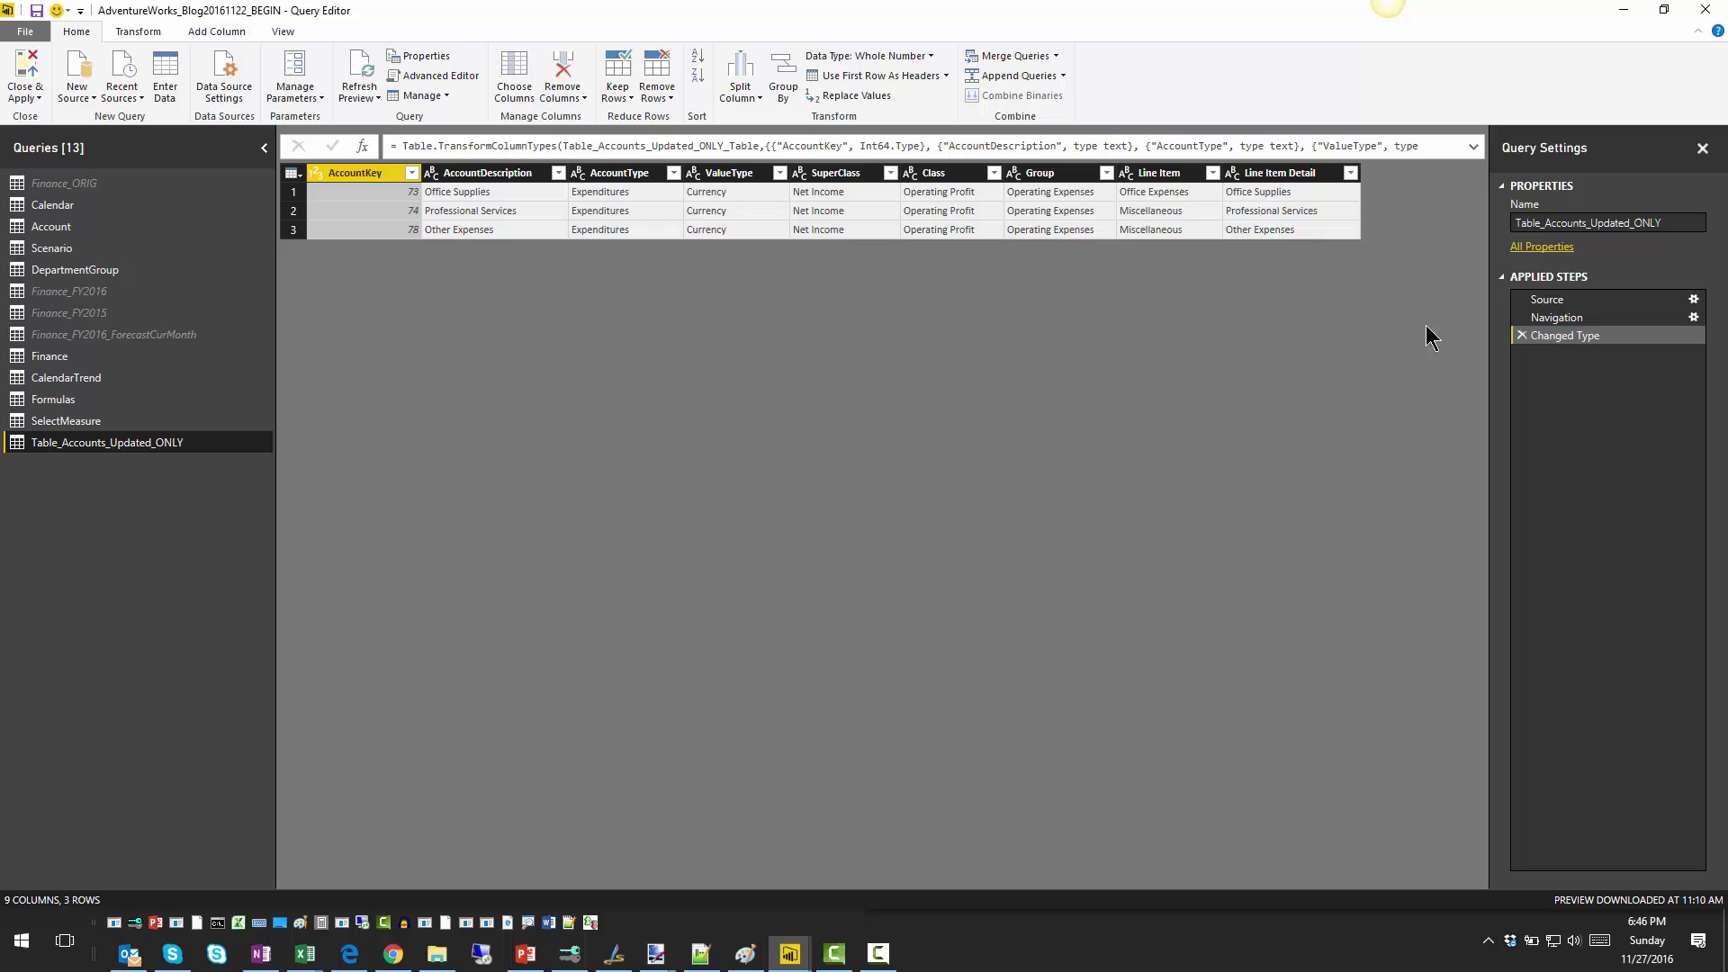
- Disable loading for the new query and select the Account query
{"action": "right_click", "coordinate": [101, 442]}
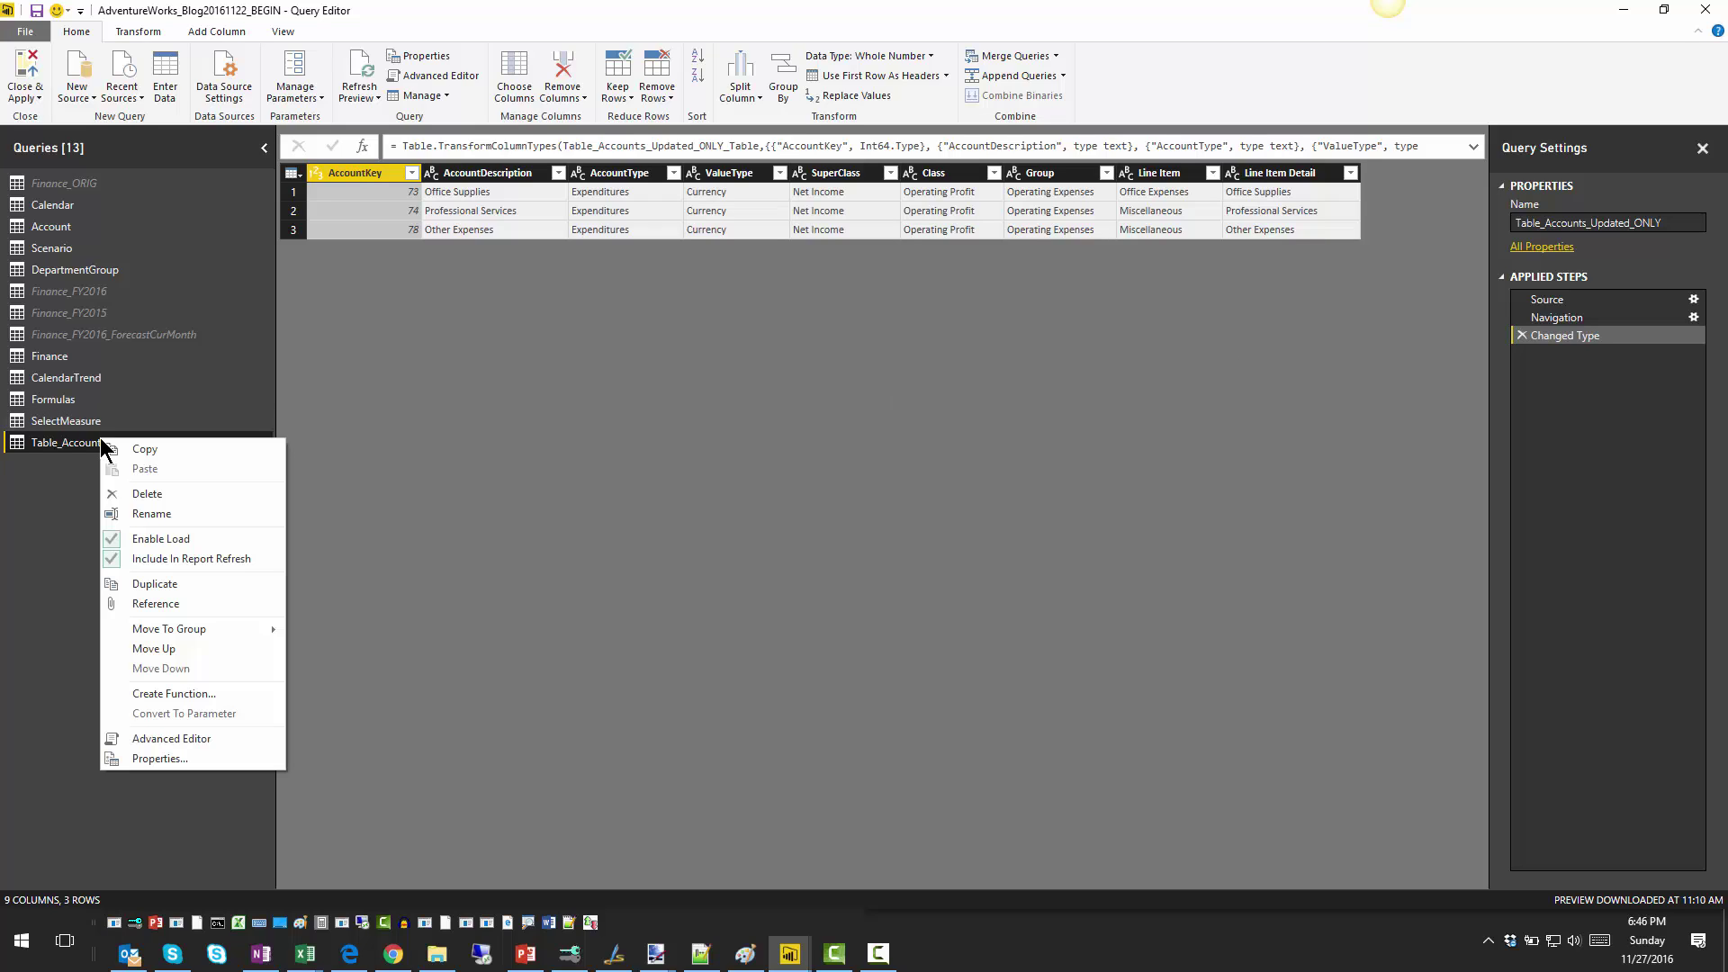
{"action": "left_click", "coordinate": [137, 540]}
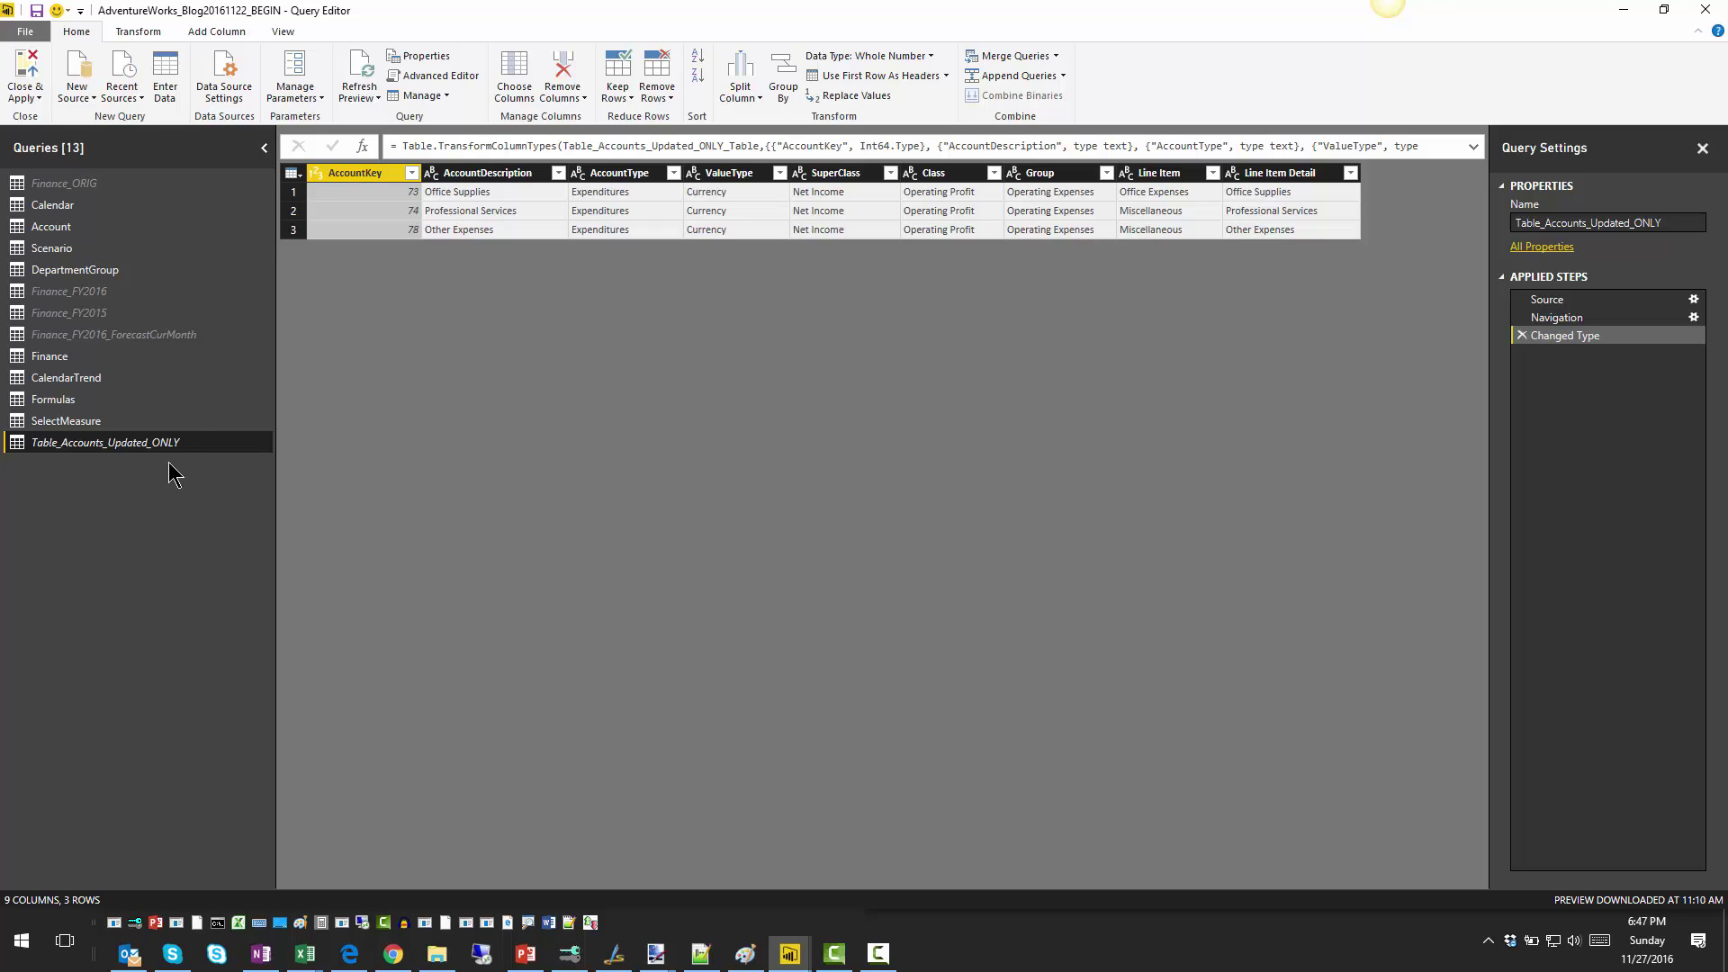
{"action": "left_click", "coordinate": [85, 227]}
{"action": "left_click", "coordinate": [151, 233]}
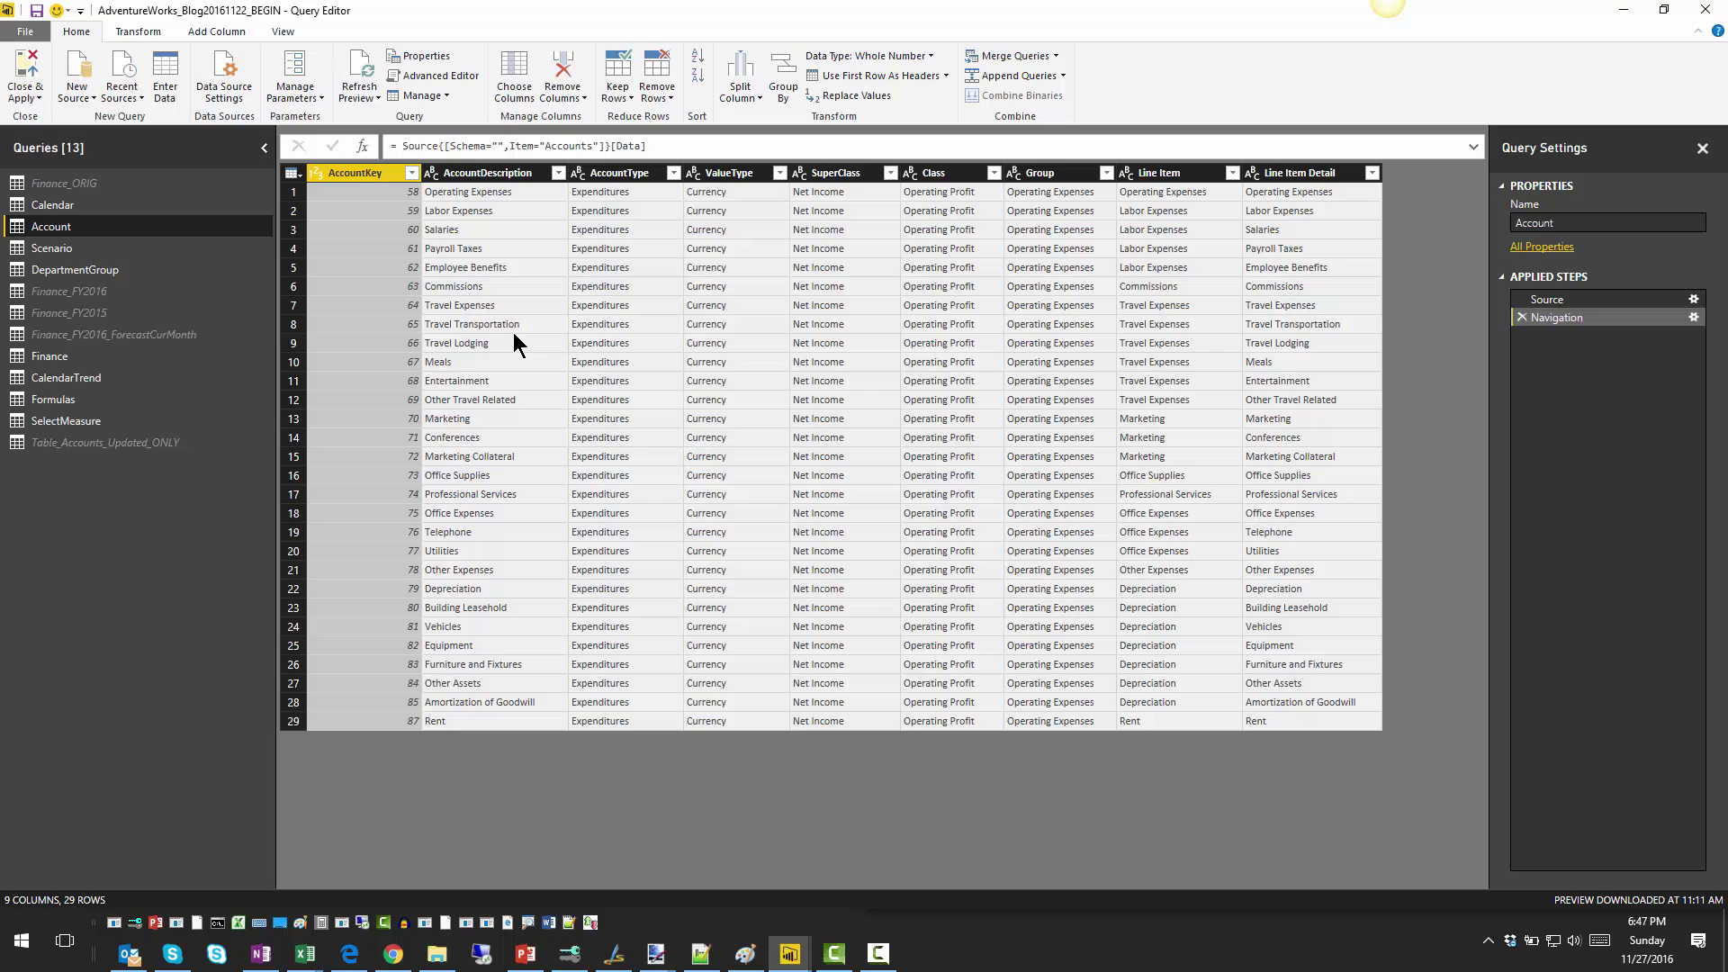
- Merge Account with Table_Accounts_Updated_ONLY on AccountKey using a Left Anti join
{"action": "left_click", "coordinate": [1010, 57]}
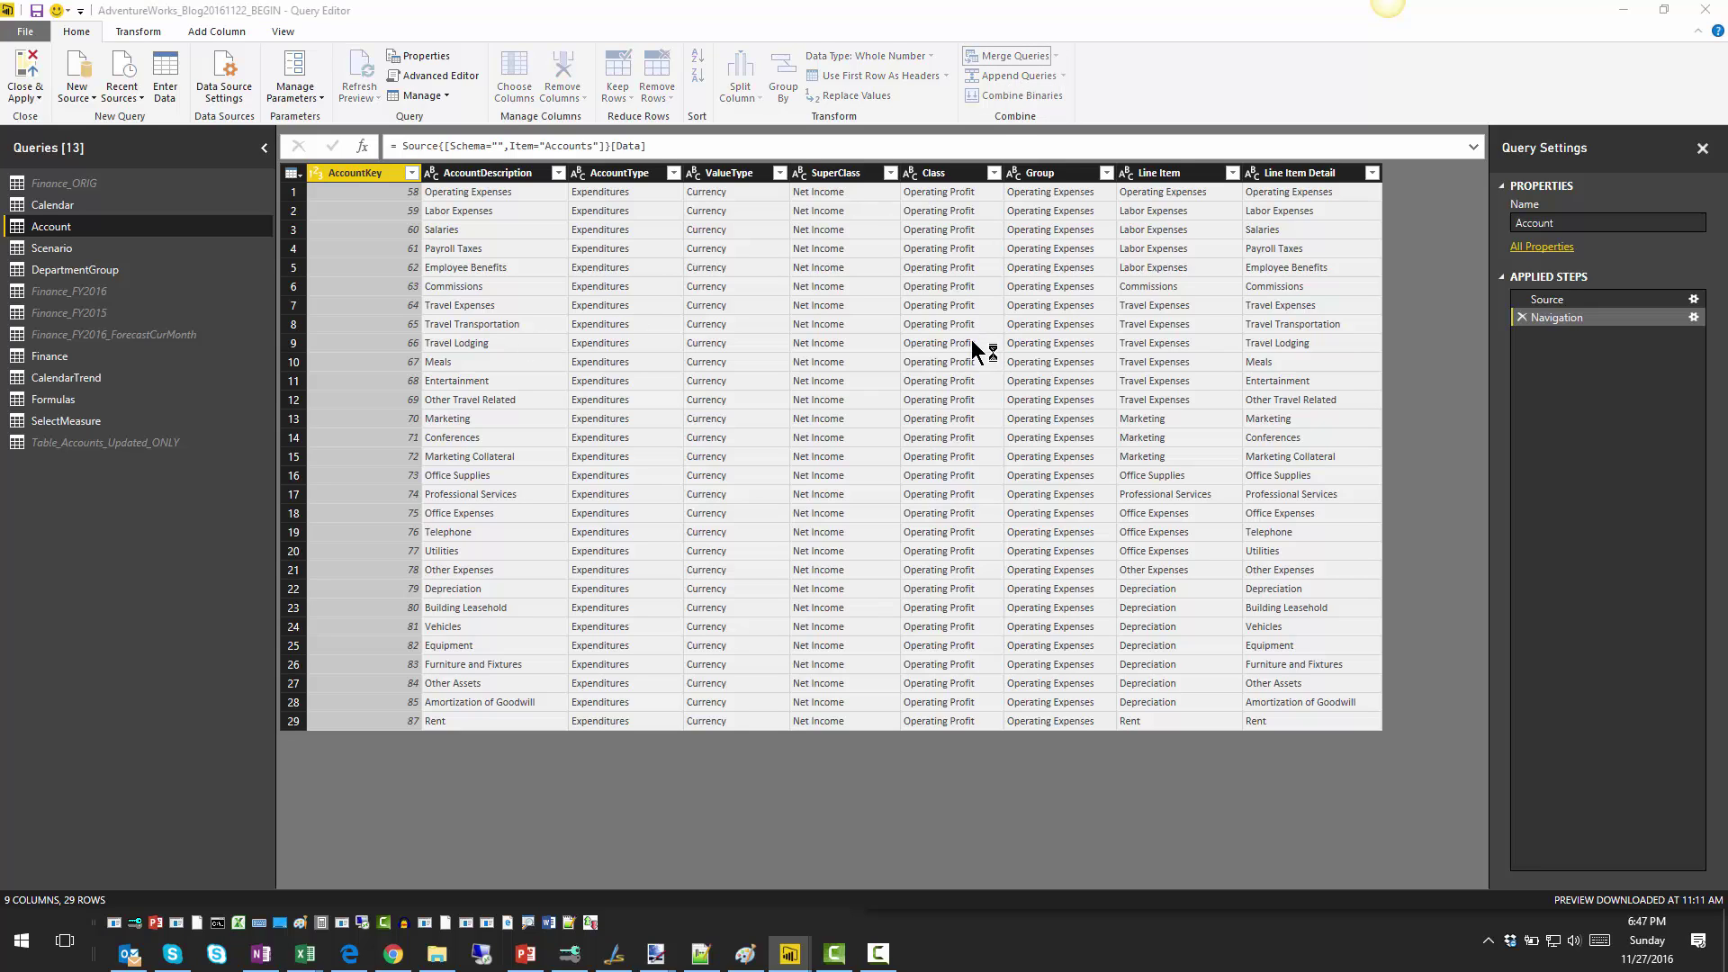
{"action": "left_click", "coordinate": [743, 467]}
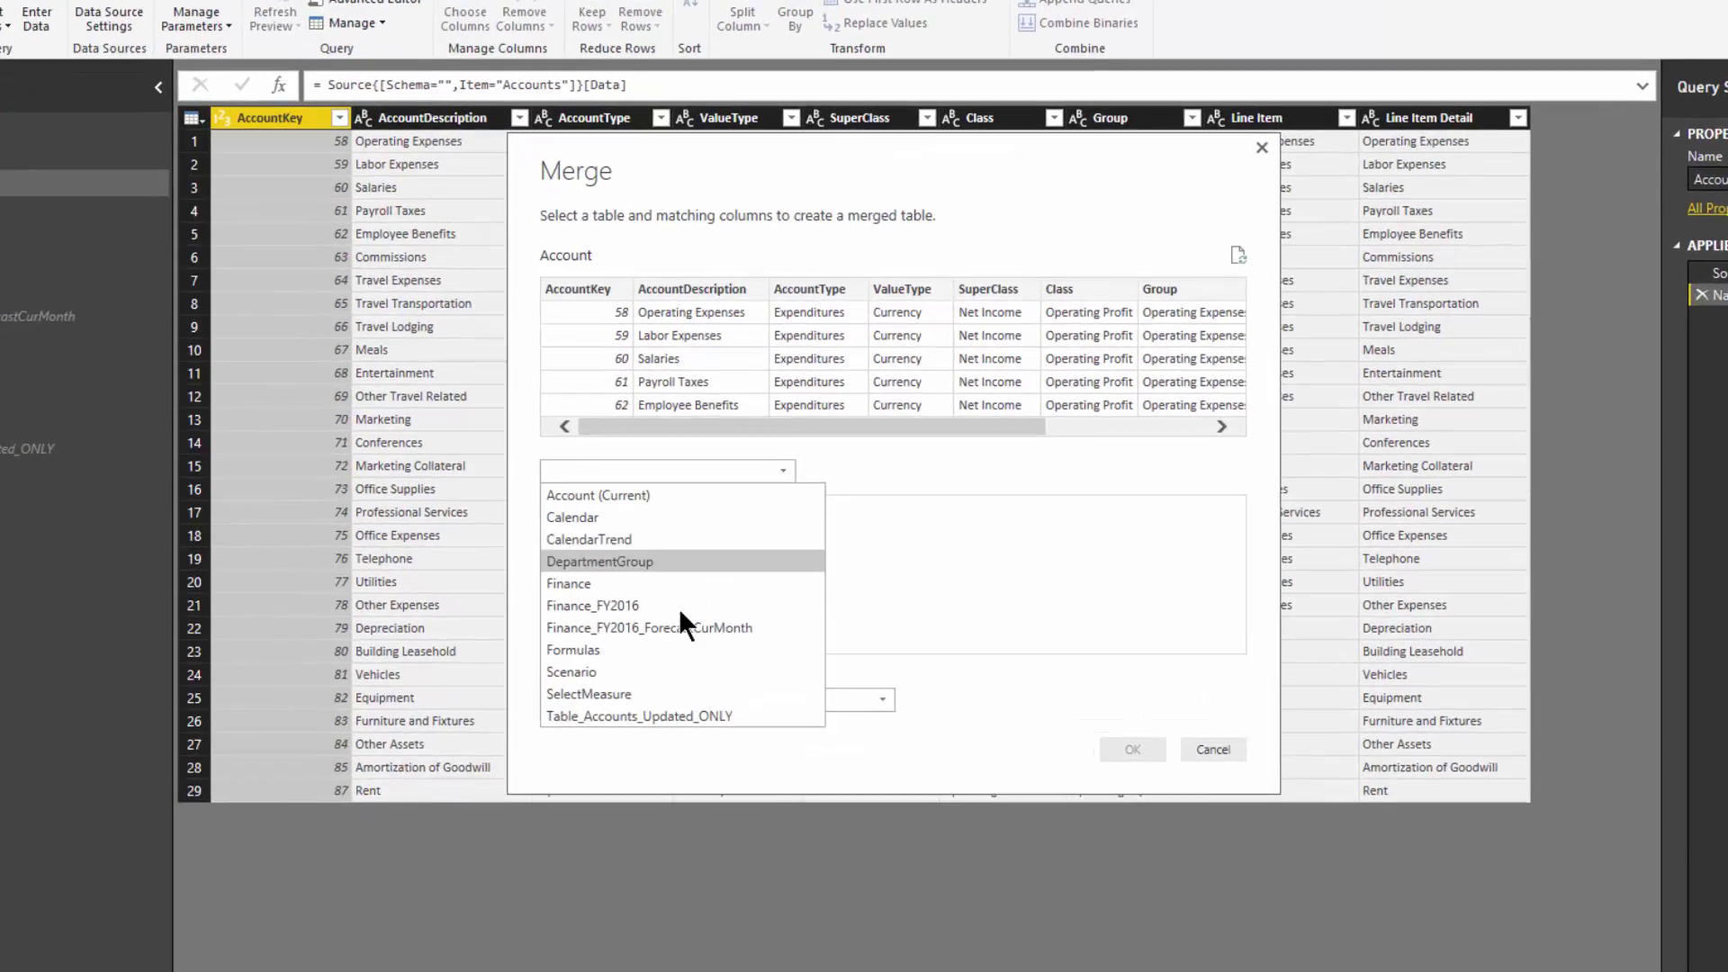
{"action": "left_click", "coordinate": [693, 716]}
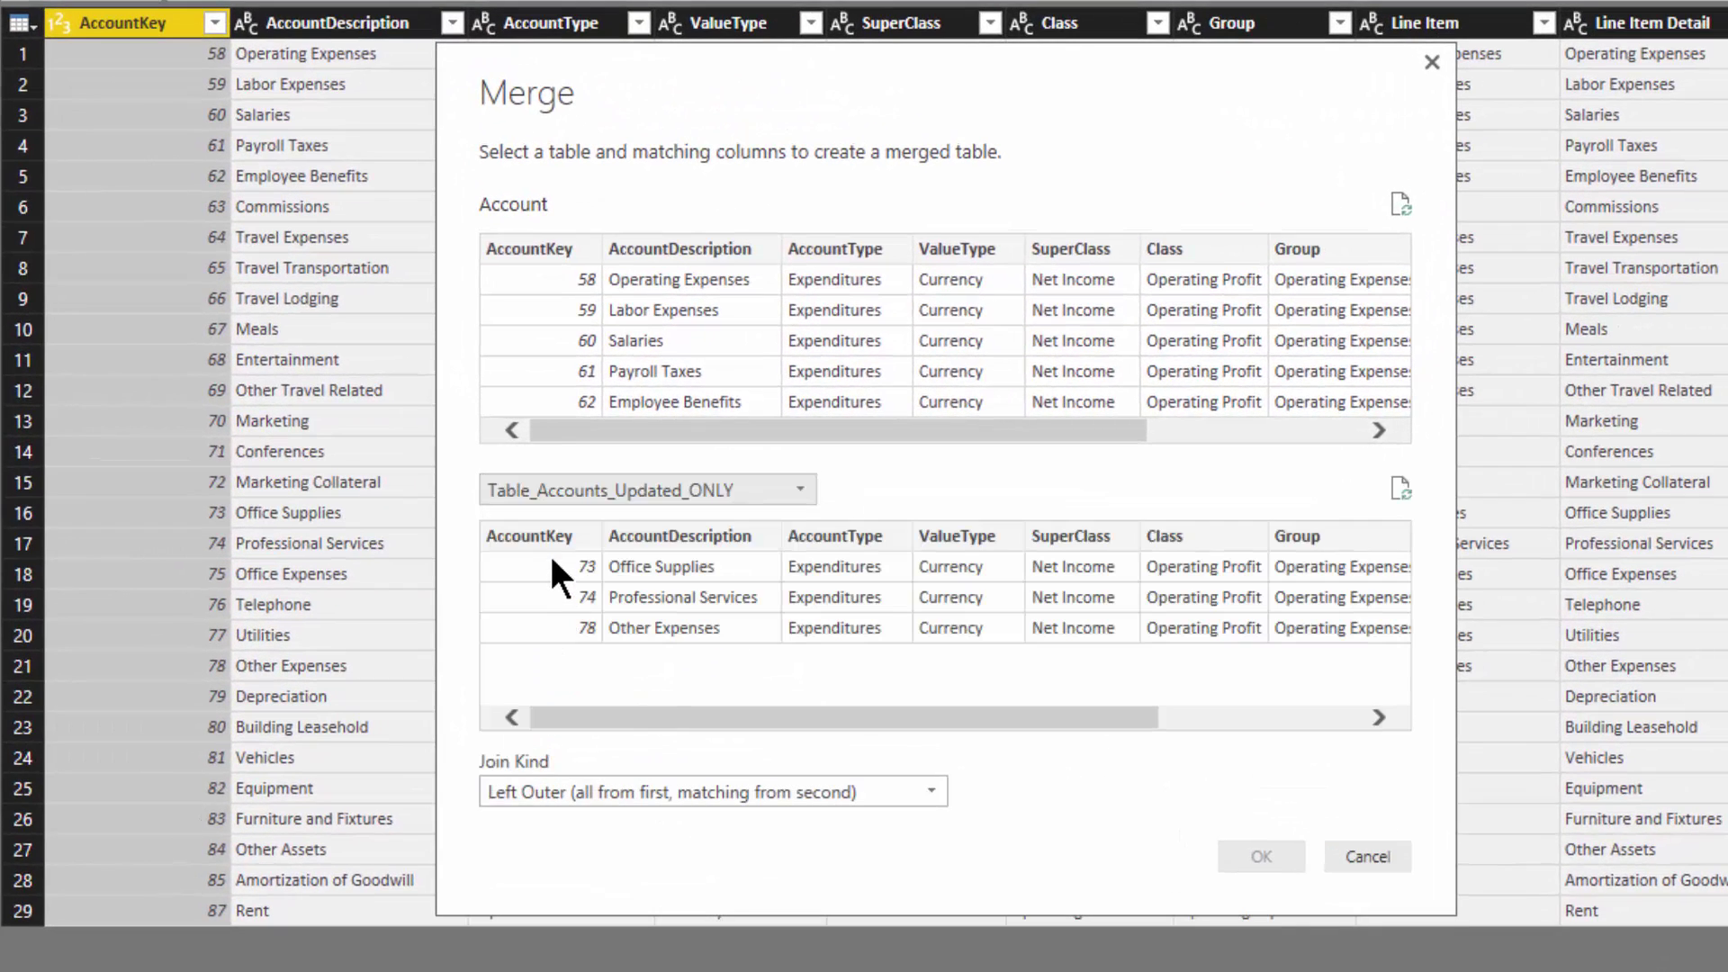
{"action": "left_click", "coordinate": [585, 510]}
{"action": "left_click", "coordinate": [556, 250]}
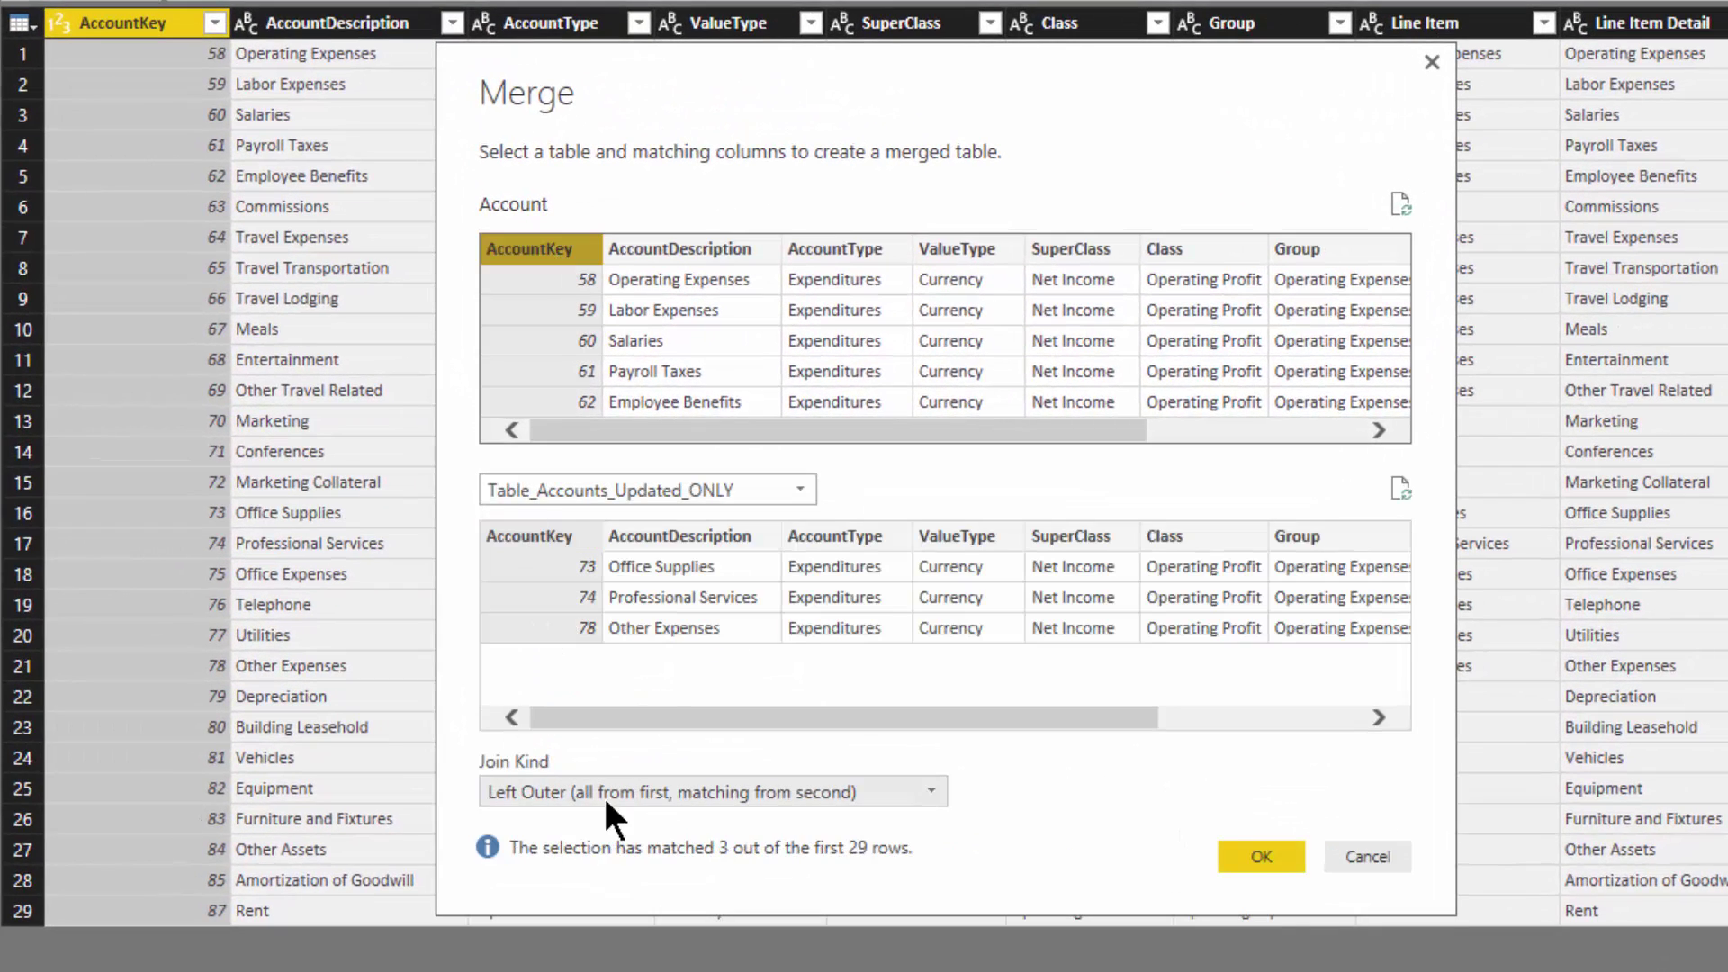
{"action": "left_click", "coordinate": [930, 792]}
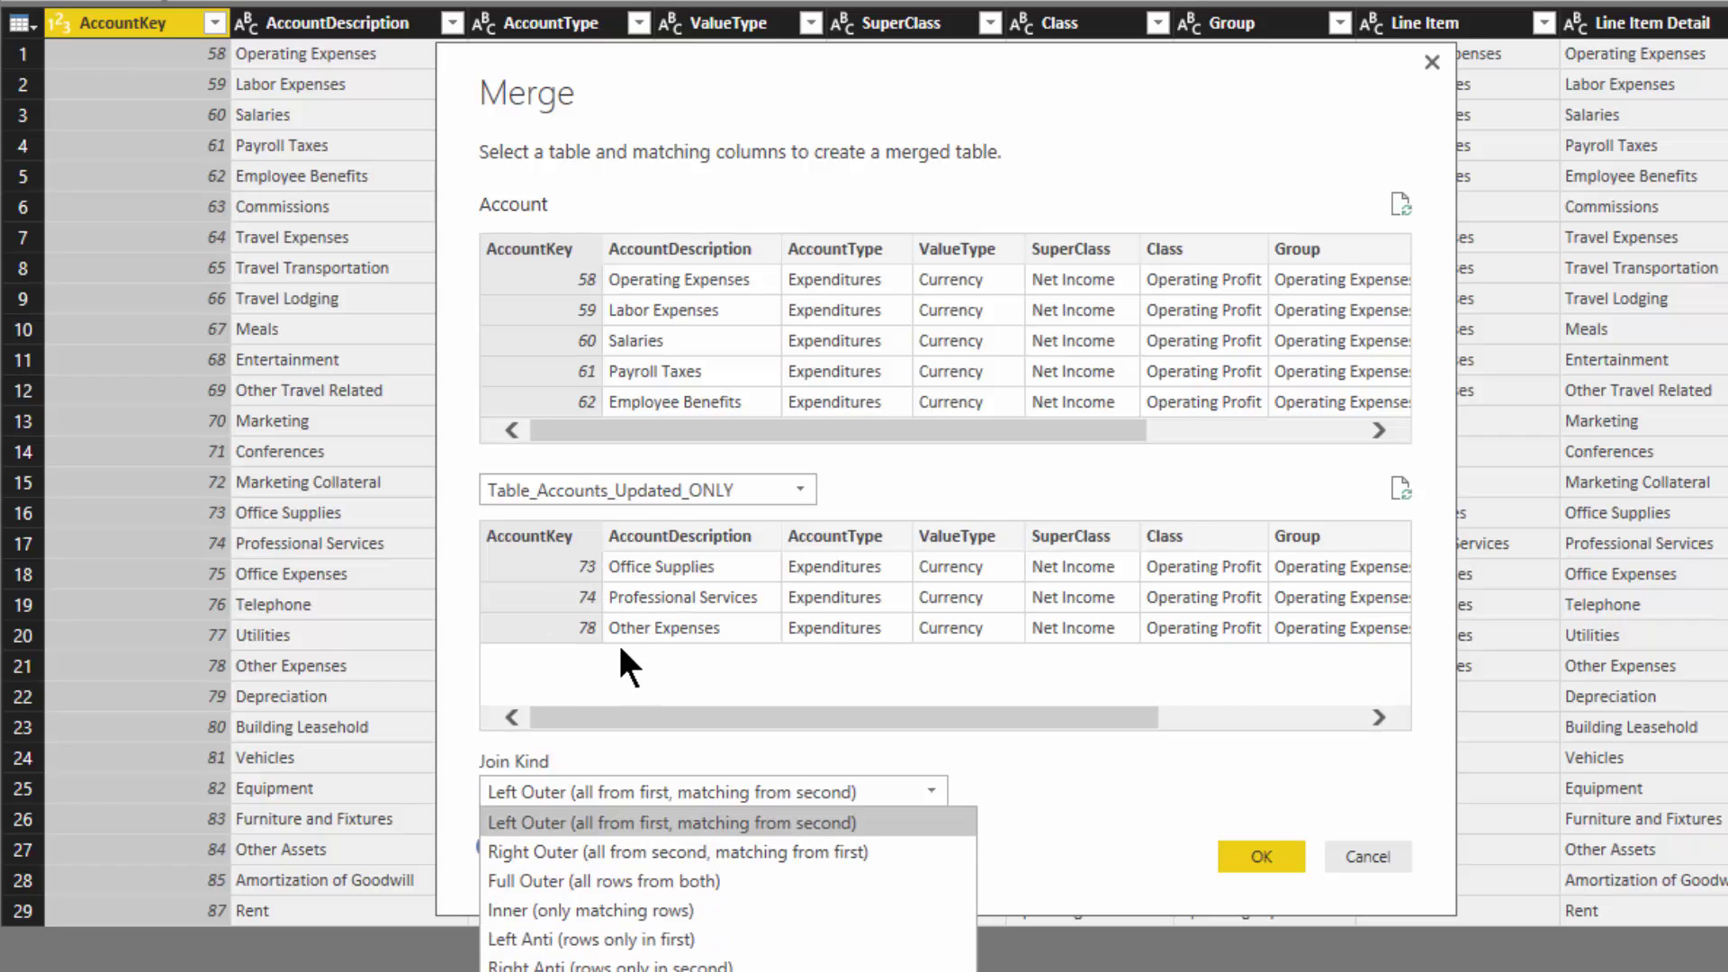
{"action": "left_click", "coordinate": [682, 940]}
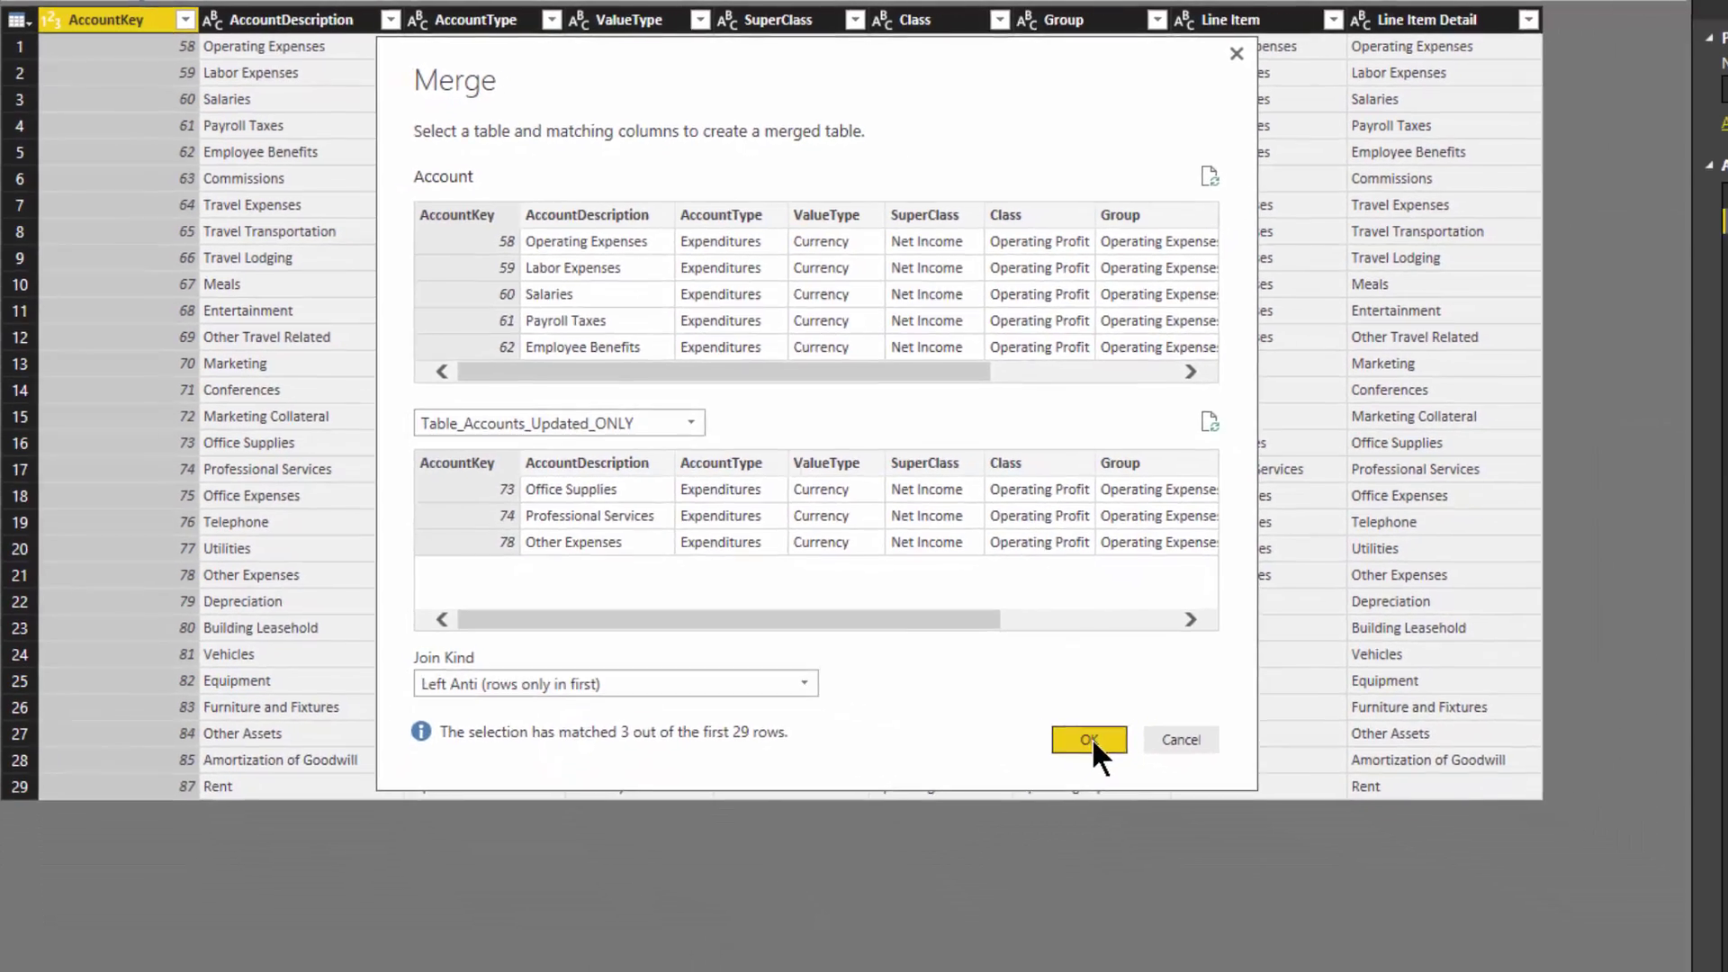
{"action": "left_click", "coordinate": [1261, 856]}
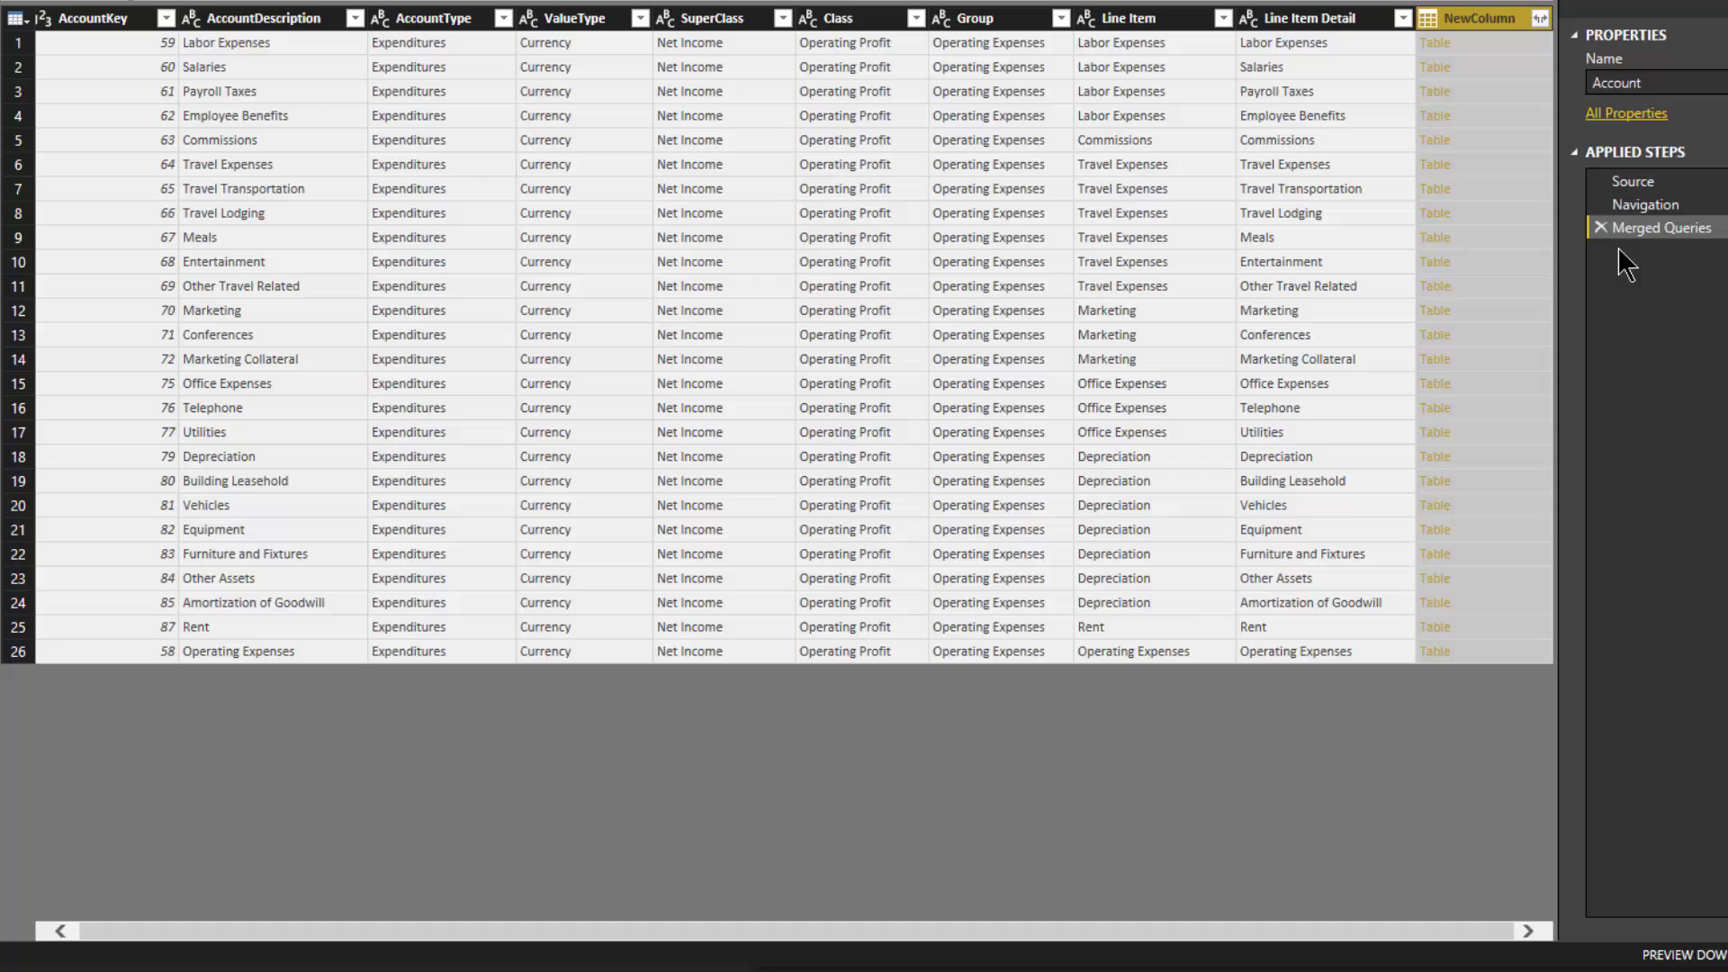
- Check the 26-row merge result and the override query, then begin appending to Account
{"action": "left_click", "coordinate": [1634, 207]}
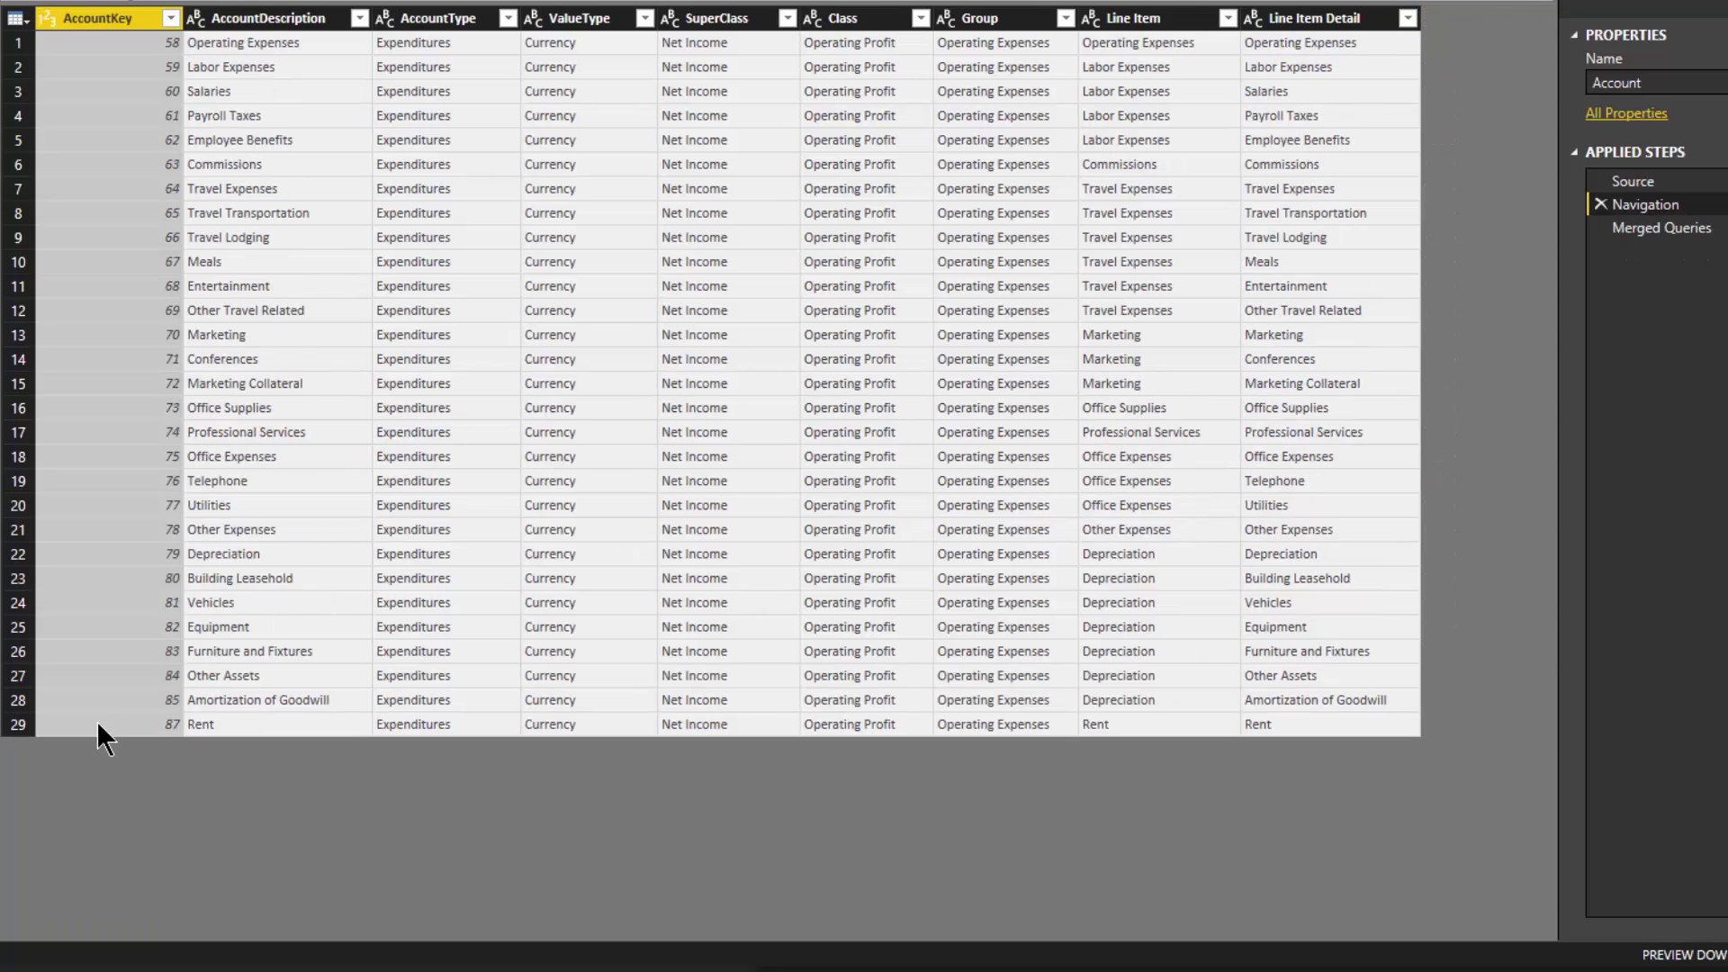
{"action": "left_click", "coordinate": [1662, 228]}
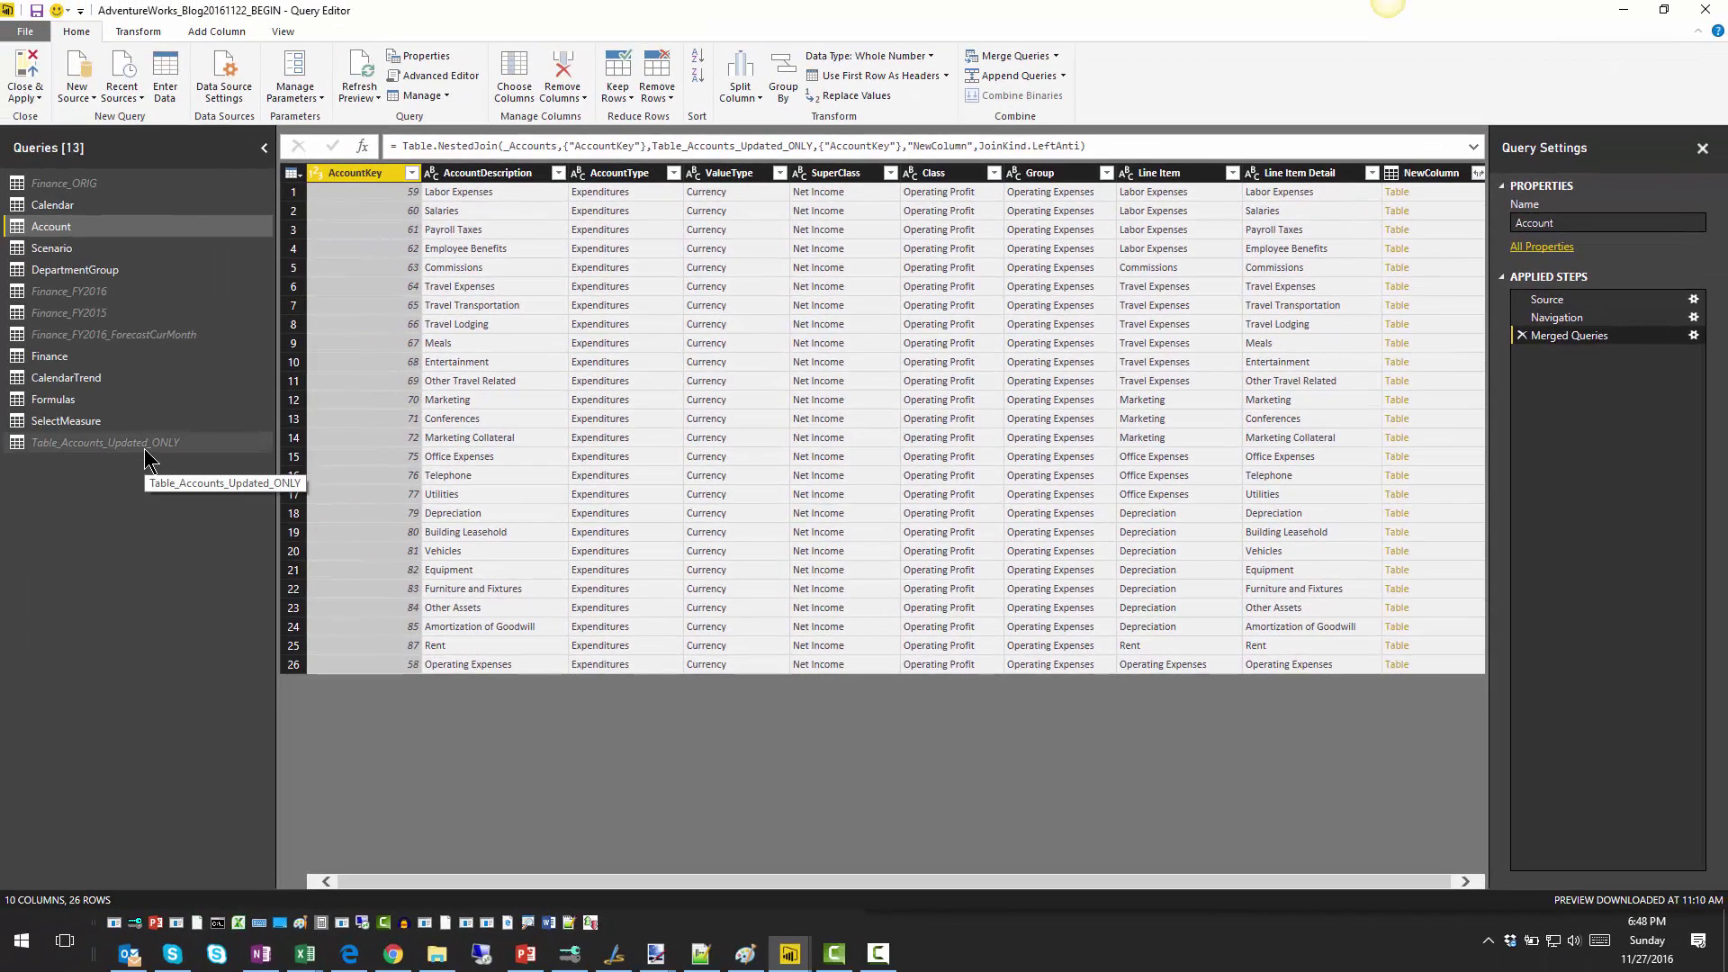
{"action": "left_click", "coordinate": [144, 448]}
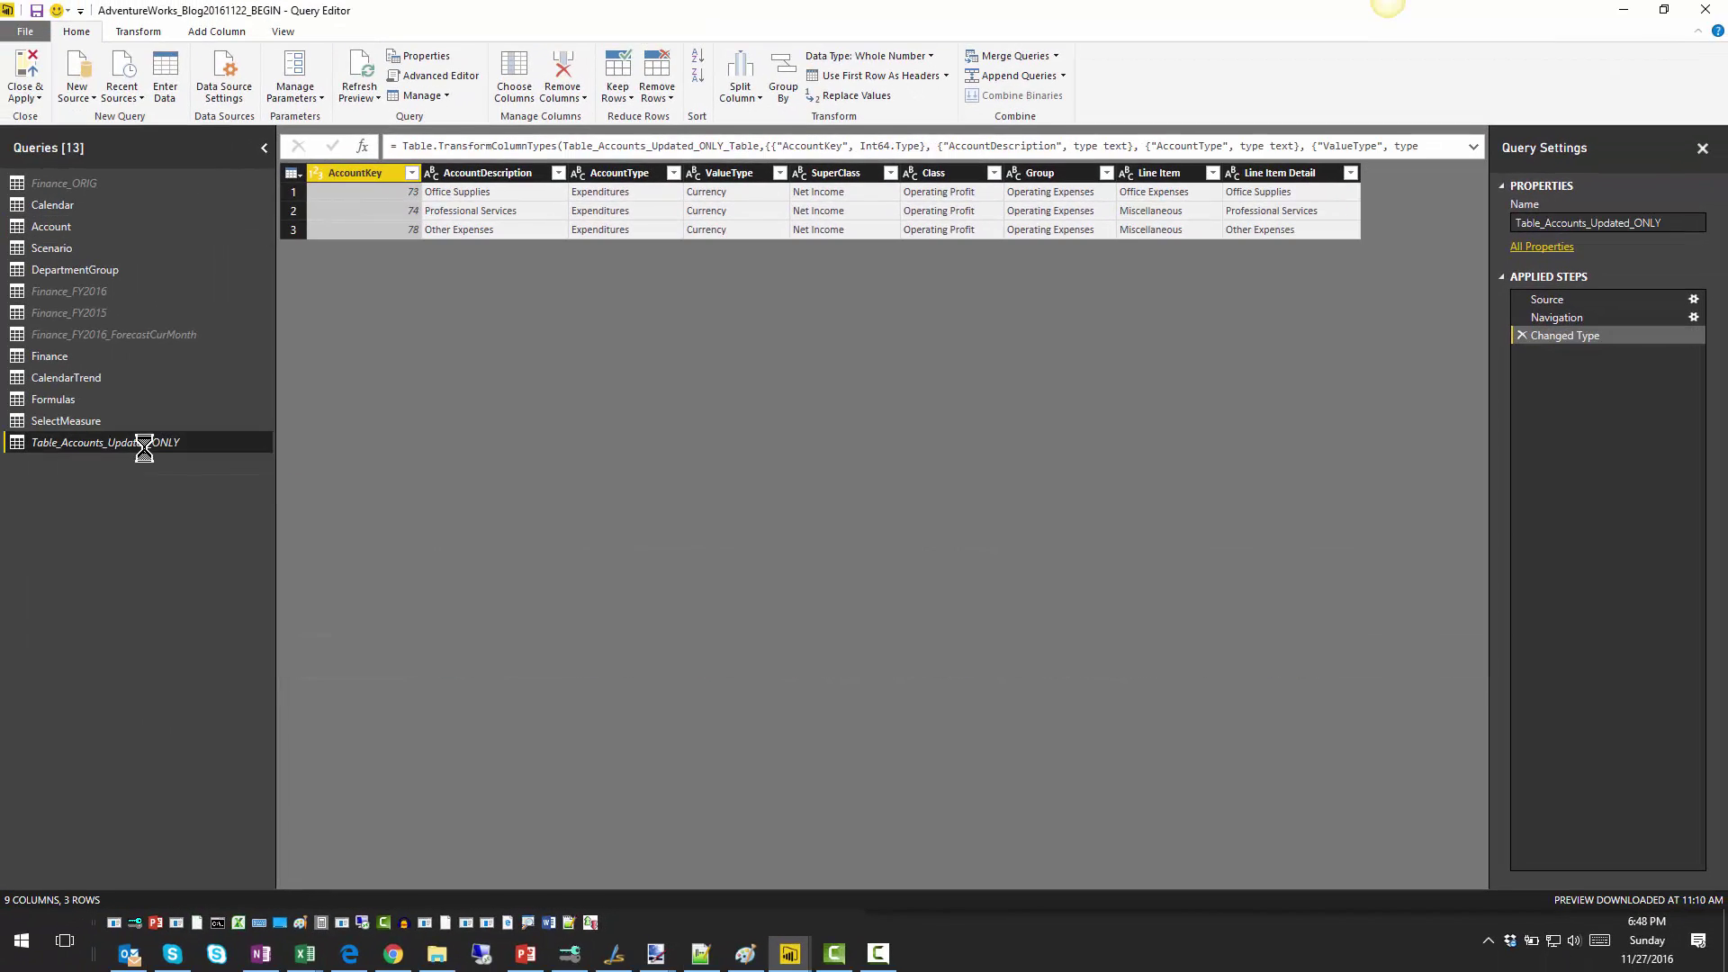
{"action": "left_click", "coordinate": [81, 228]}
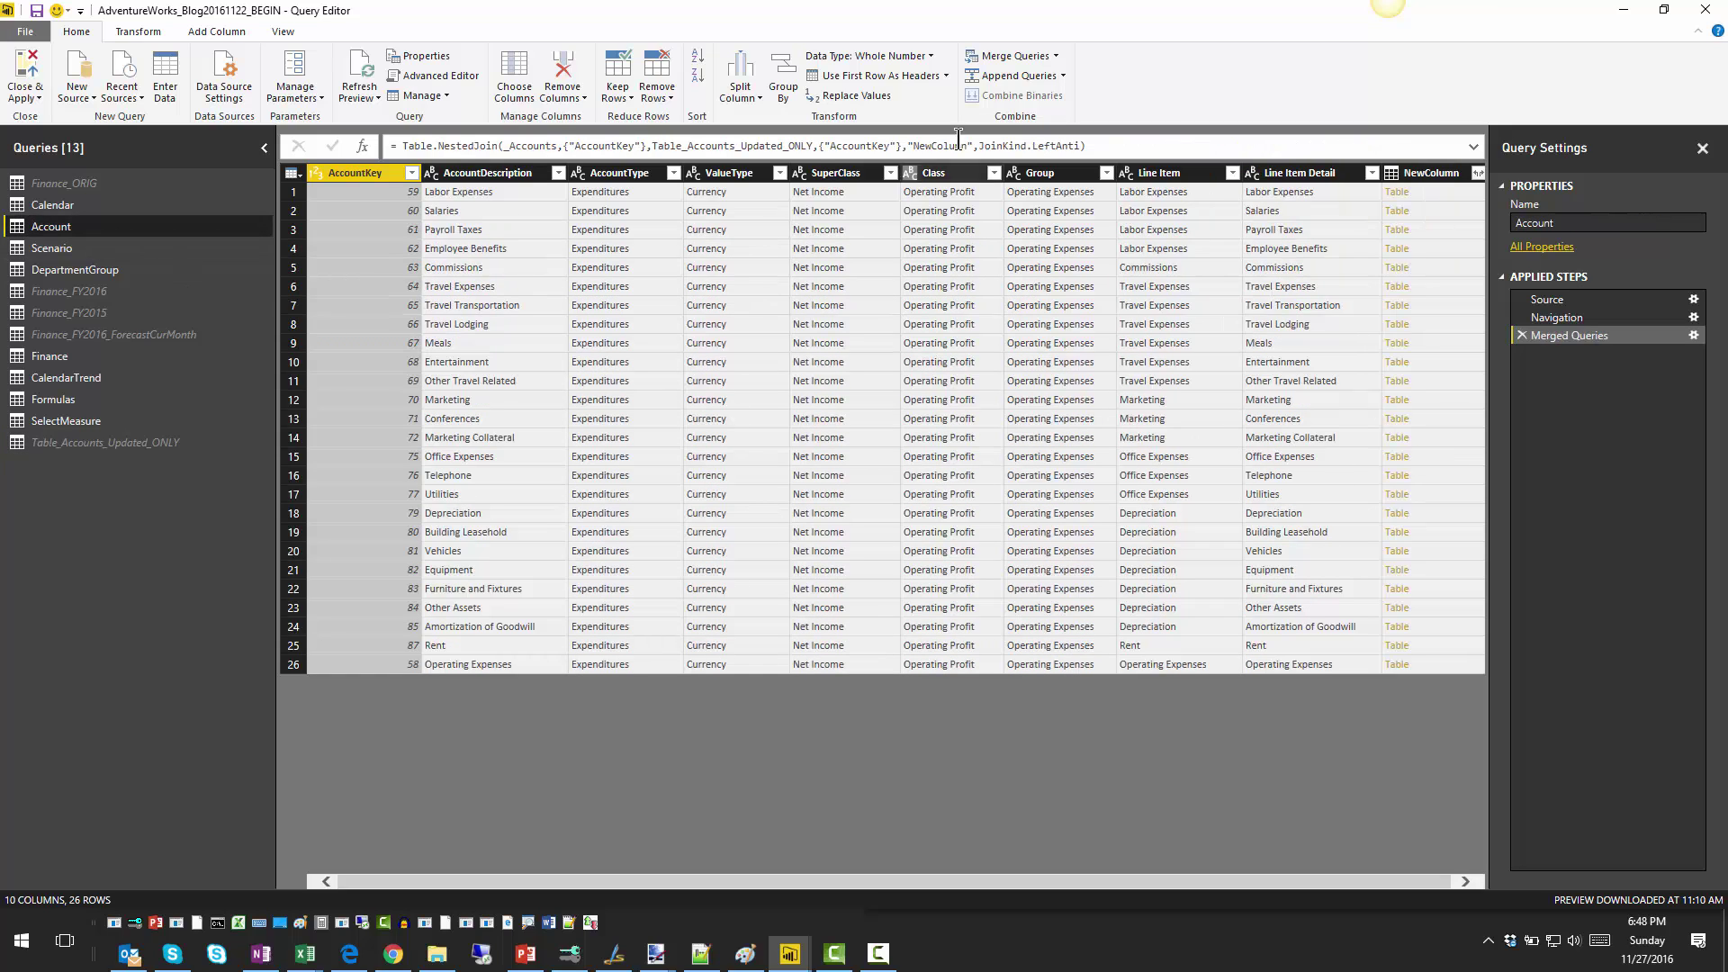
{"action": "left_click", "coordinate": [1045, 76]}
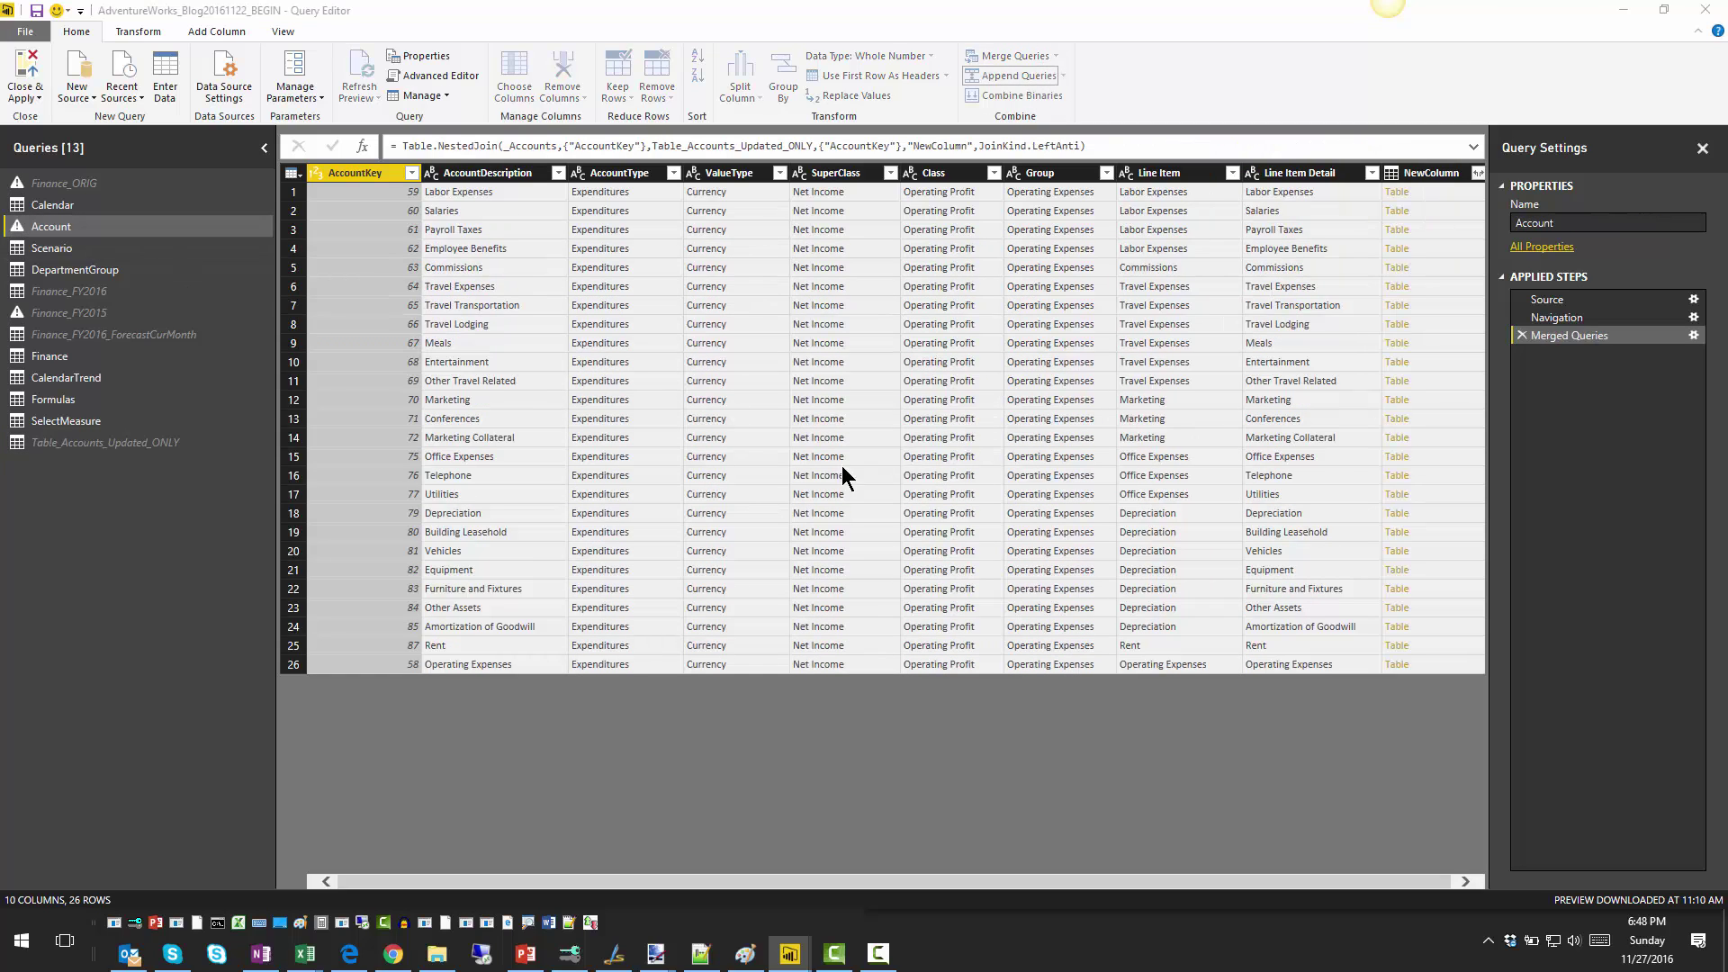
{"action": "left_click", "coordinate": [743, 448]}
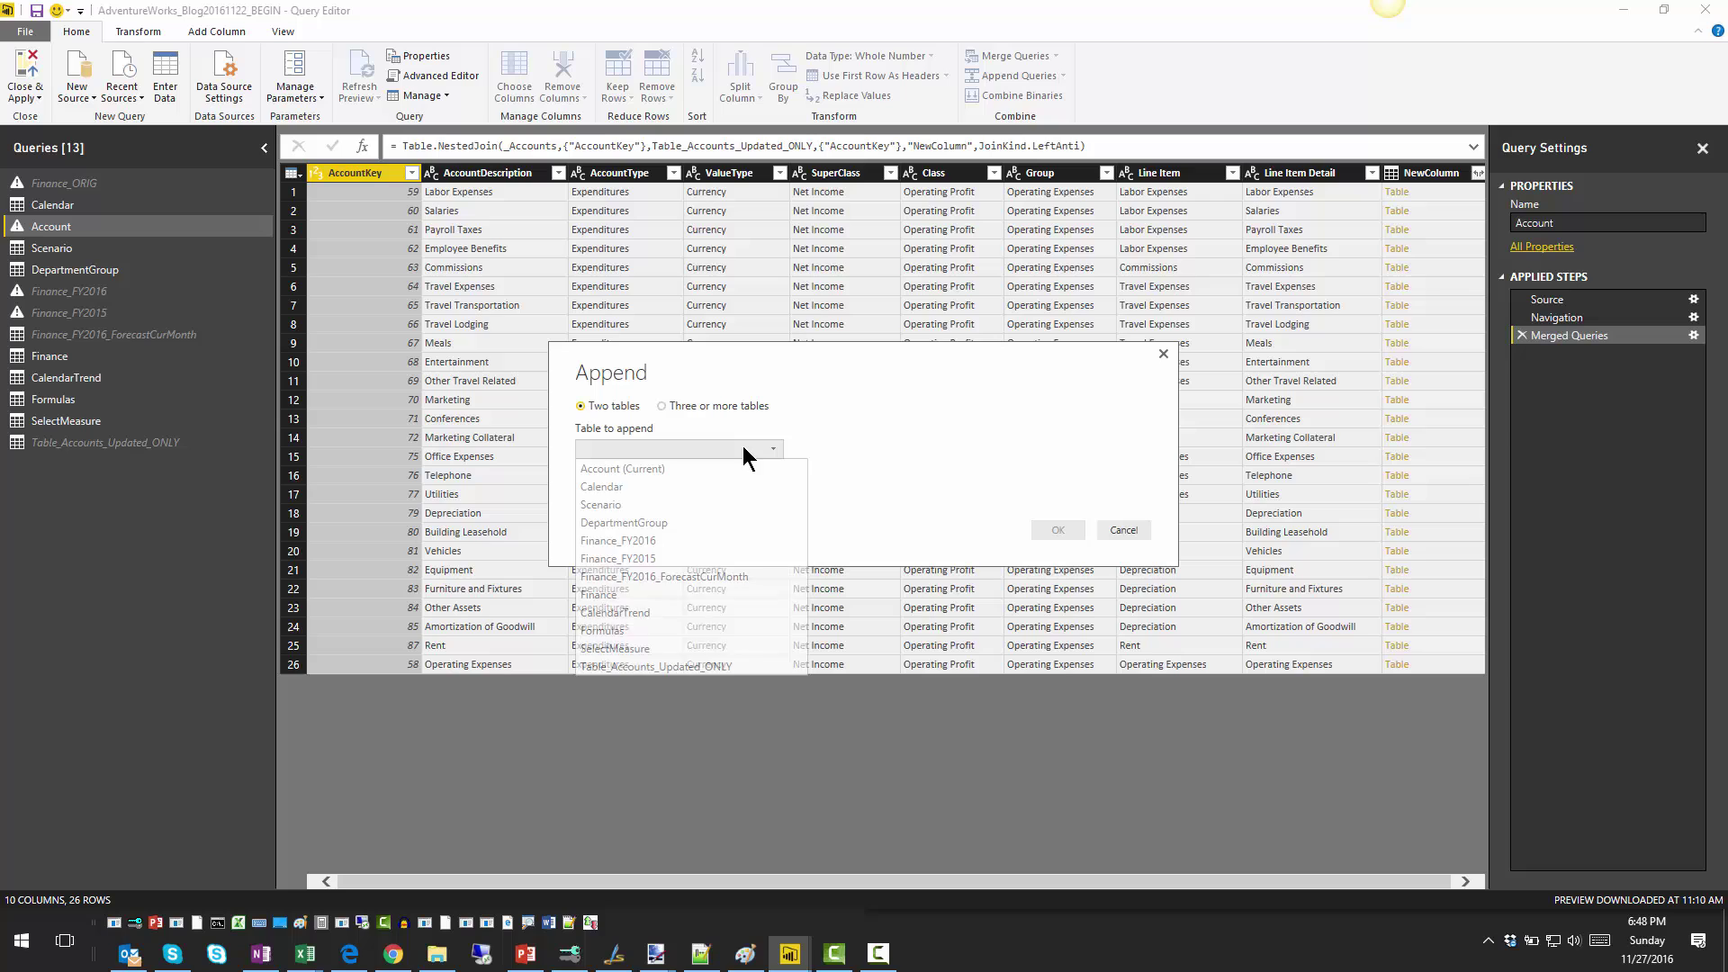
- Append Table_Accounts_Updated_ONLY to Account, remove NewColumn, and Close & Apply the changes
{"action": "left_click", "coordinate": [657, 666]}
{"action": "left_click", "coordinate": [1057, 530]}
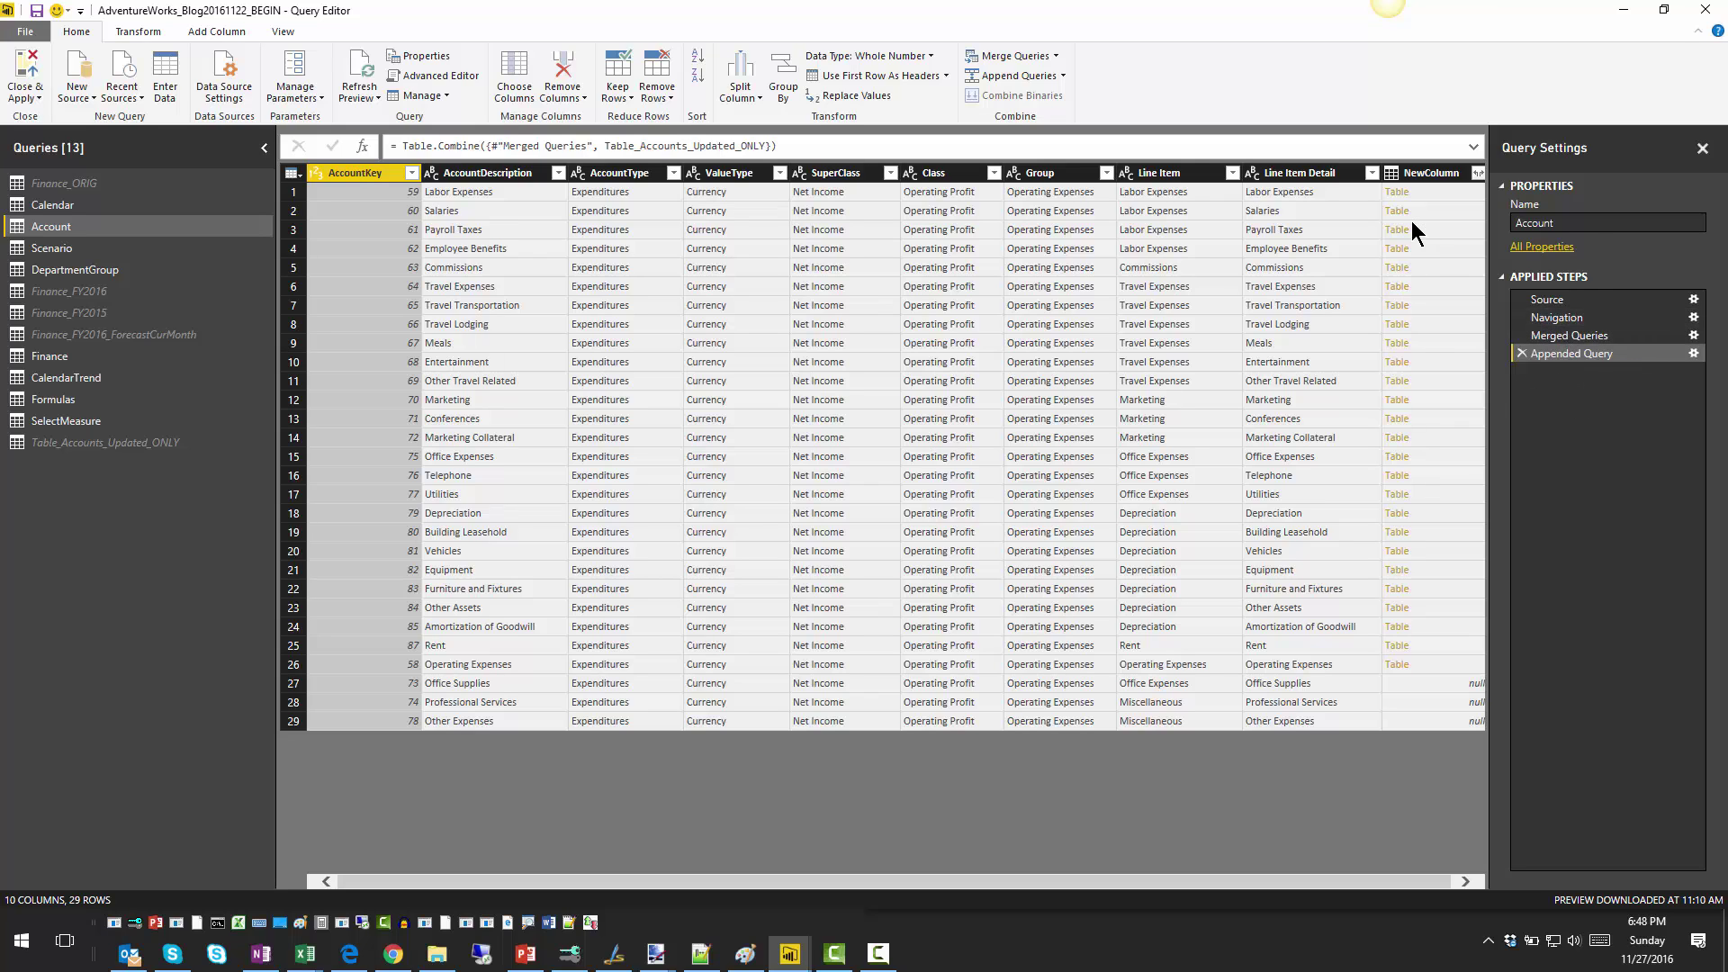
{"action": "right_click", "coordinate": [1417, 172]}
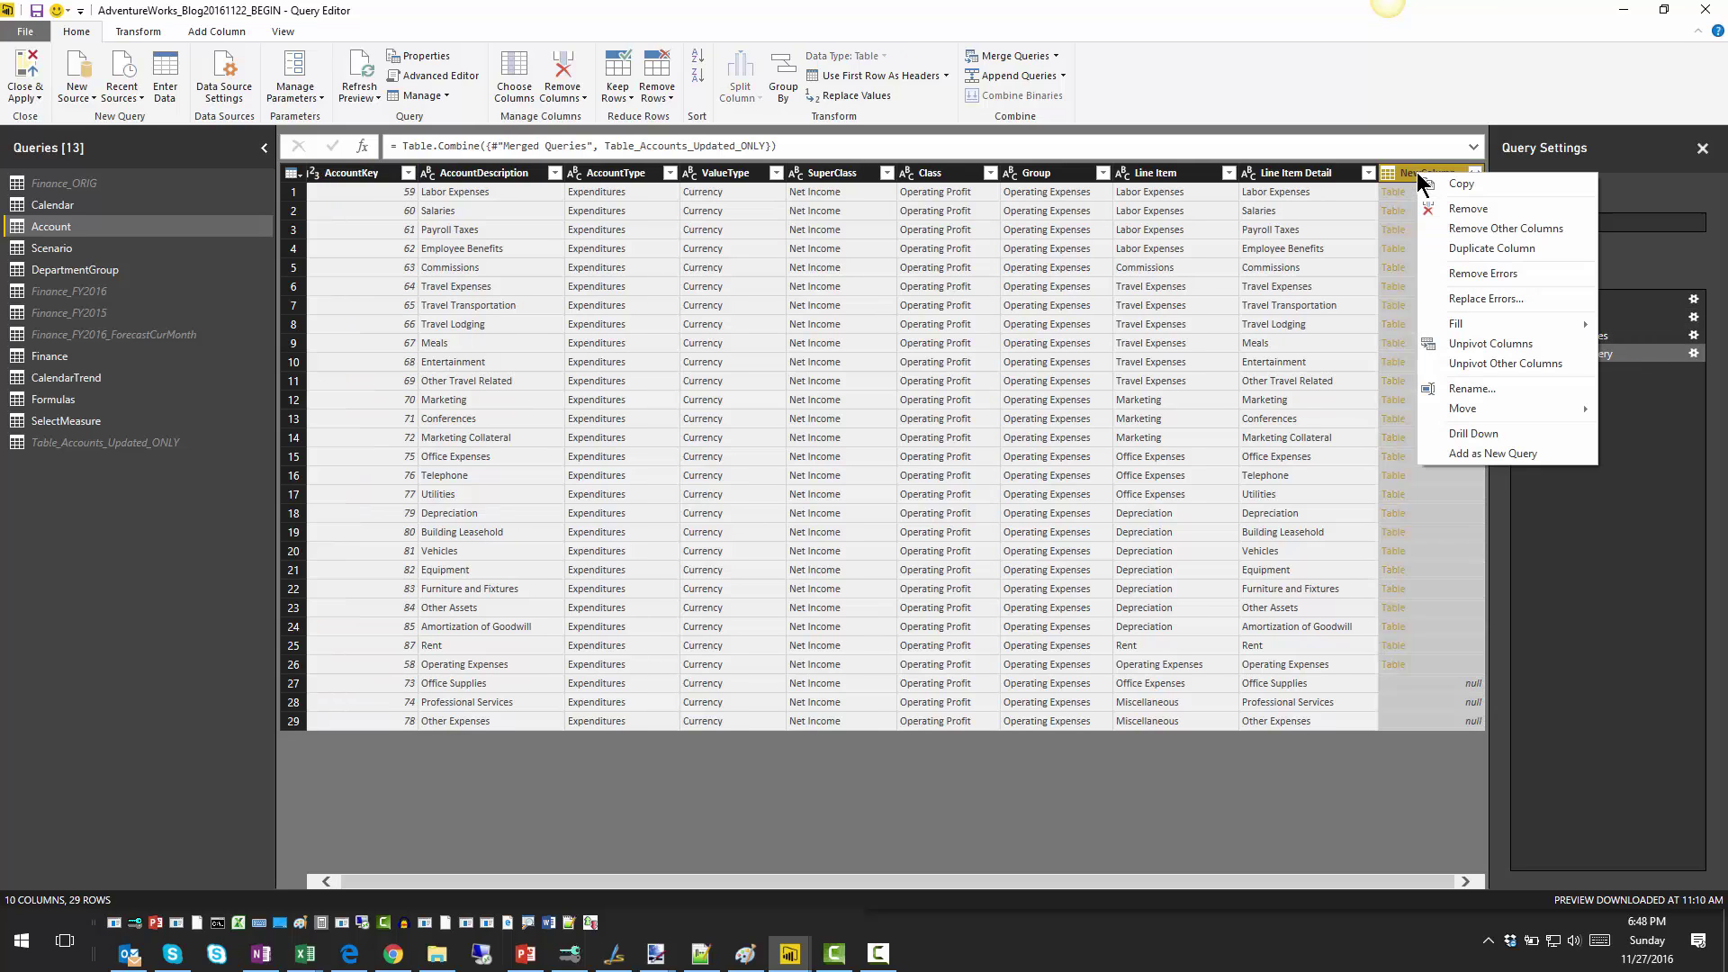
{"action": "left_click", "coordinate": [1447, 209]}
{"action": "left_click", "coordinate": [26, 70]}
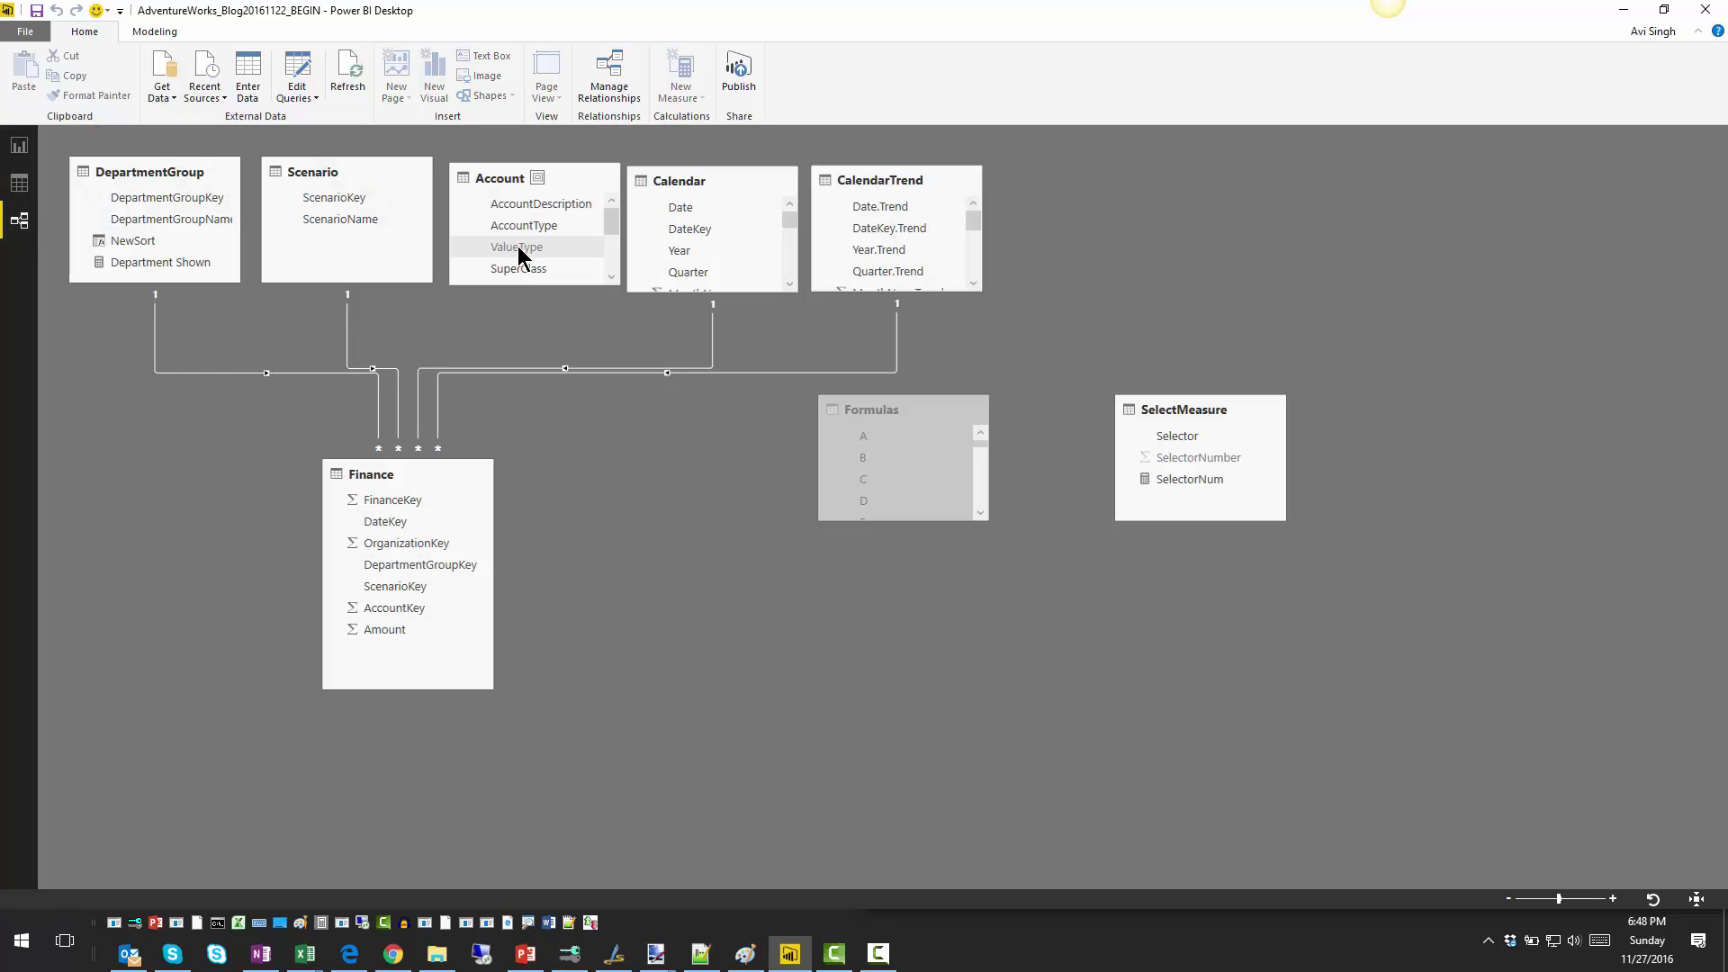
- Link Finance's AccountKey to the Account table and return to the report view
{"action": "scroll", "coordinate": [605, 260], "scroll_direction": "down", "scroll_amount": 3}
{"action": "scroll", "coordinate": [610, 261], "scroll_direction": "down", "scroll_amount": 1}
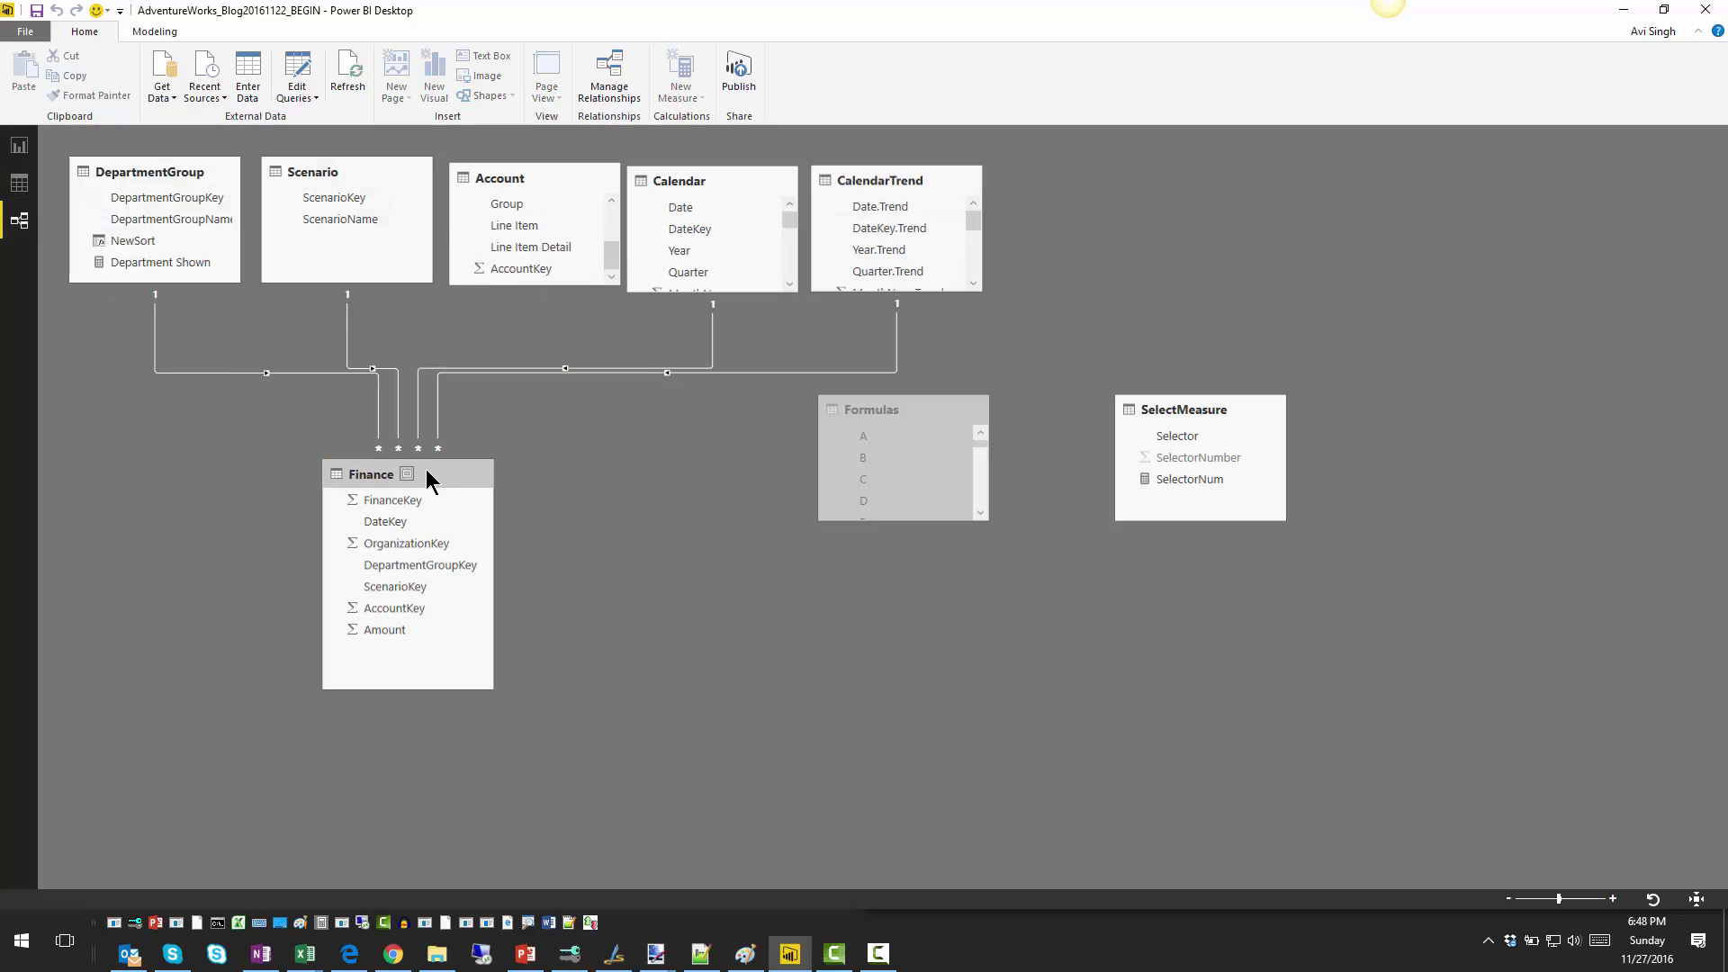
{"action": "left_click_drag", "start_coordinate": [393, 619], "coordinate": [601, 386]}
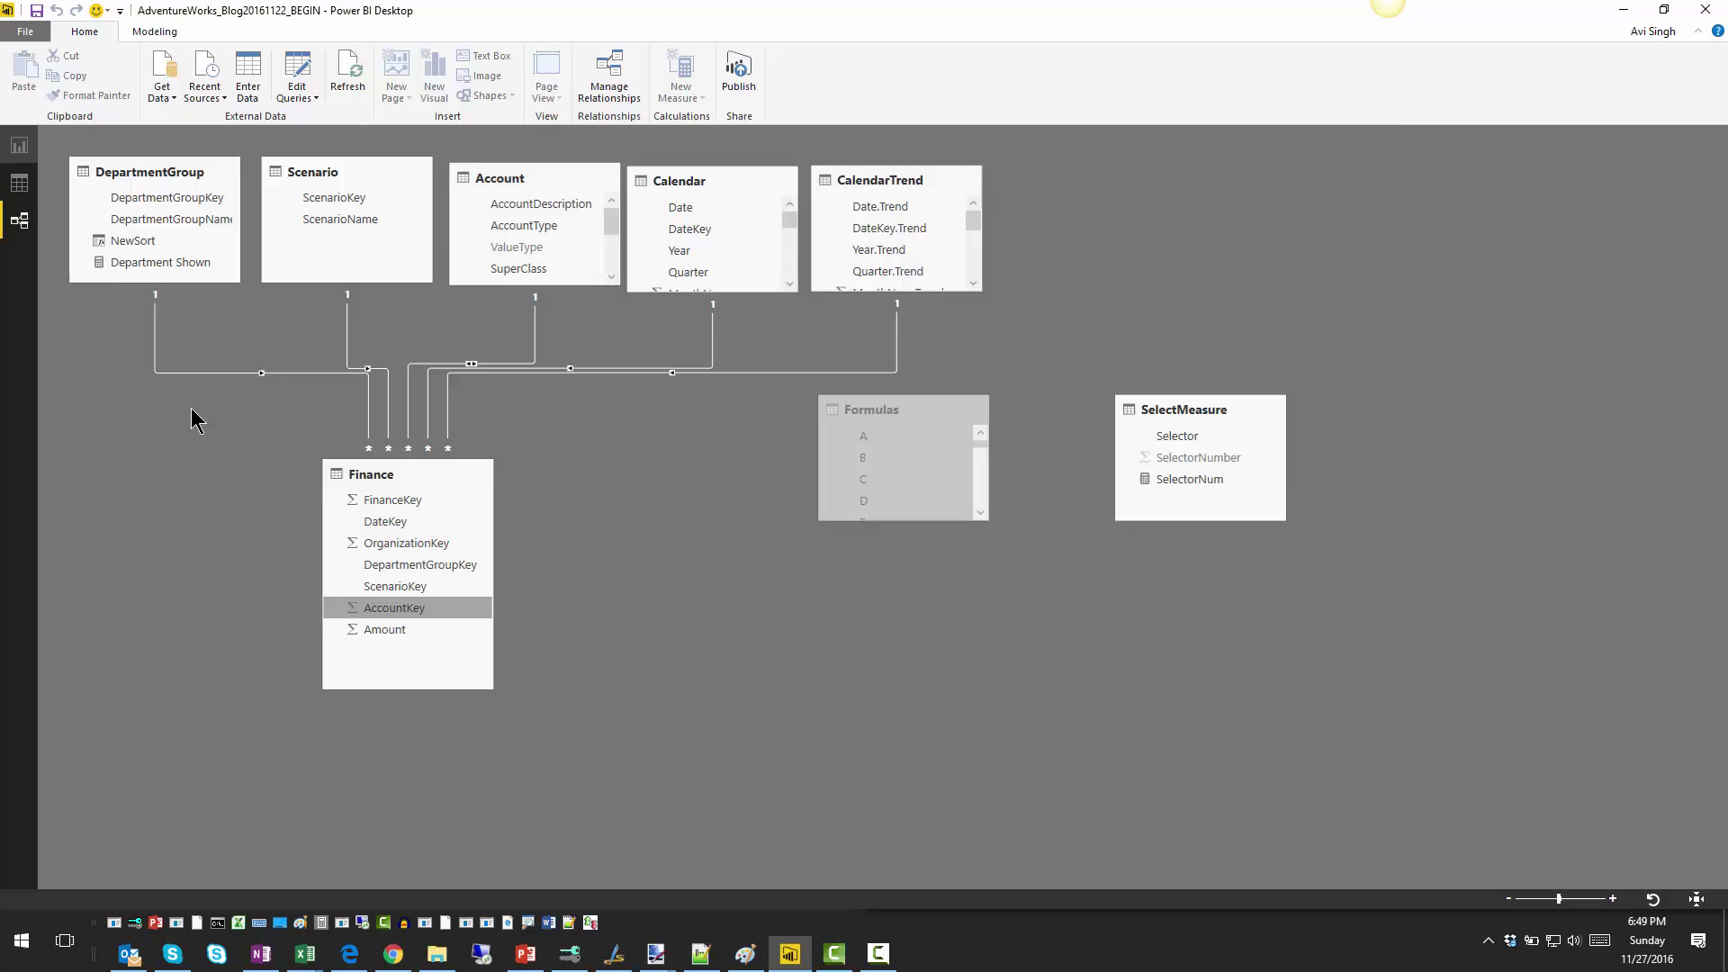
{"action": "left_click", "coordinate": [25, 149]}
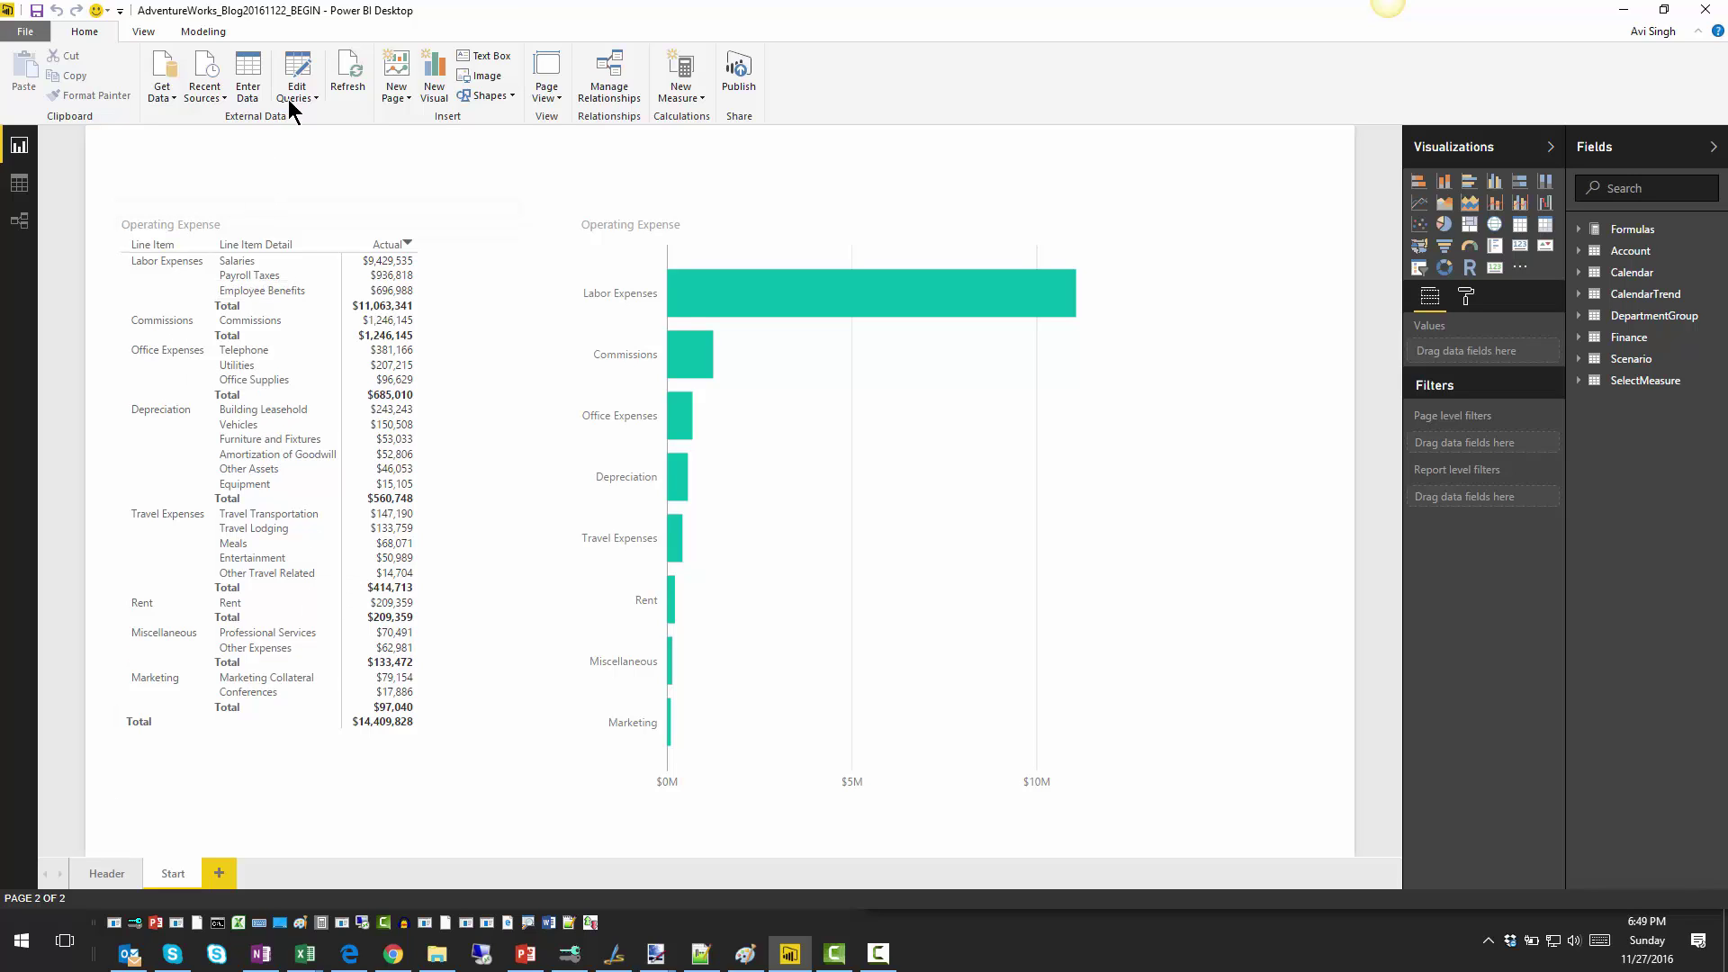
{"action": "left_click", "coordinate": [300, 69]}
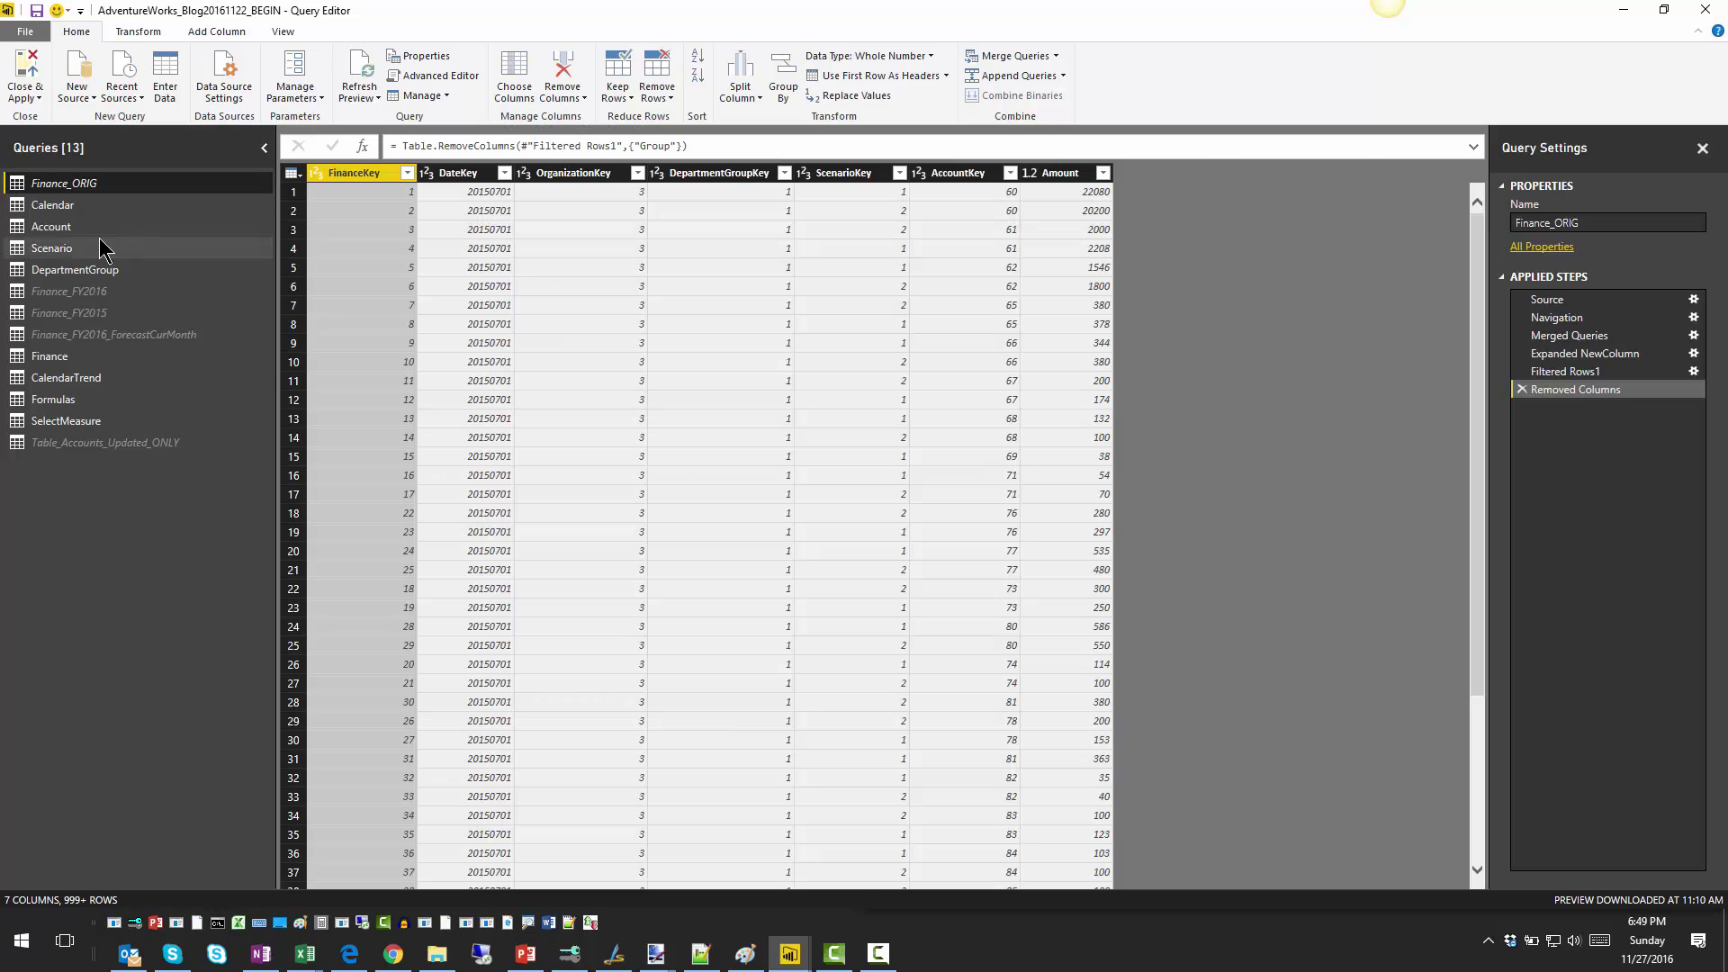
{"action": "left_click", "coordinate": [63, 227]}
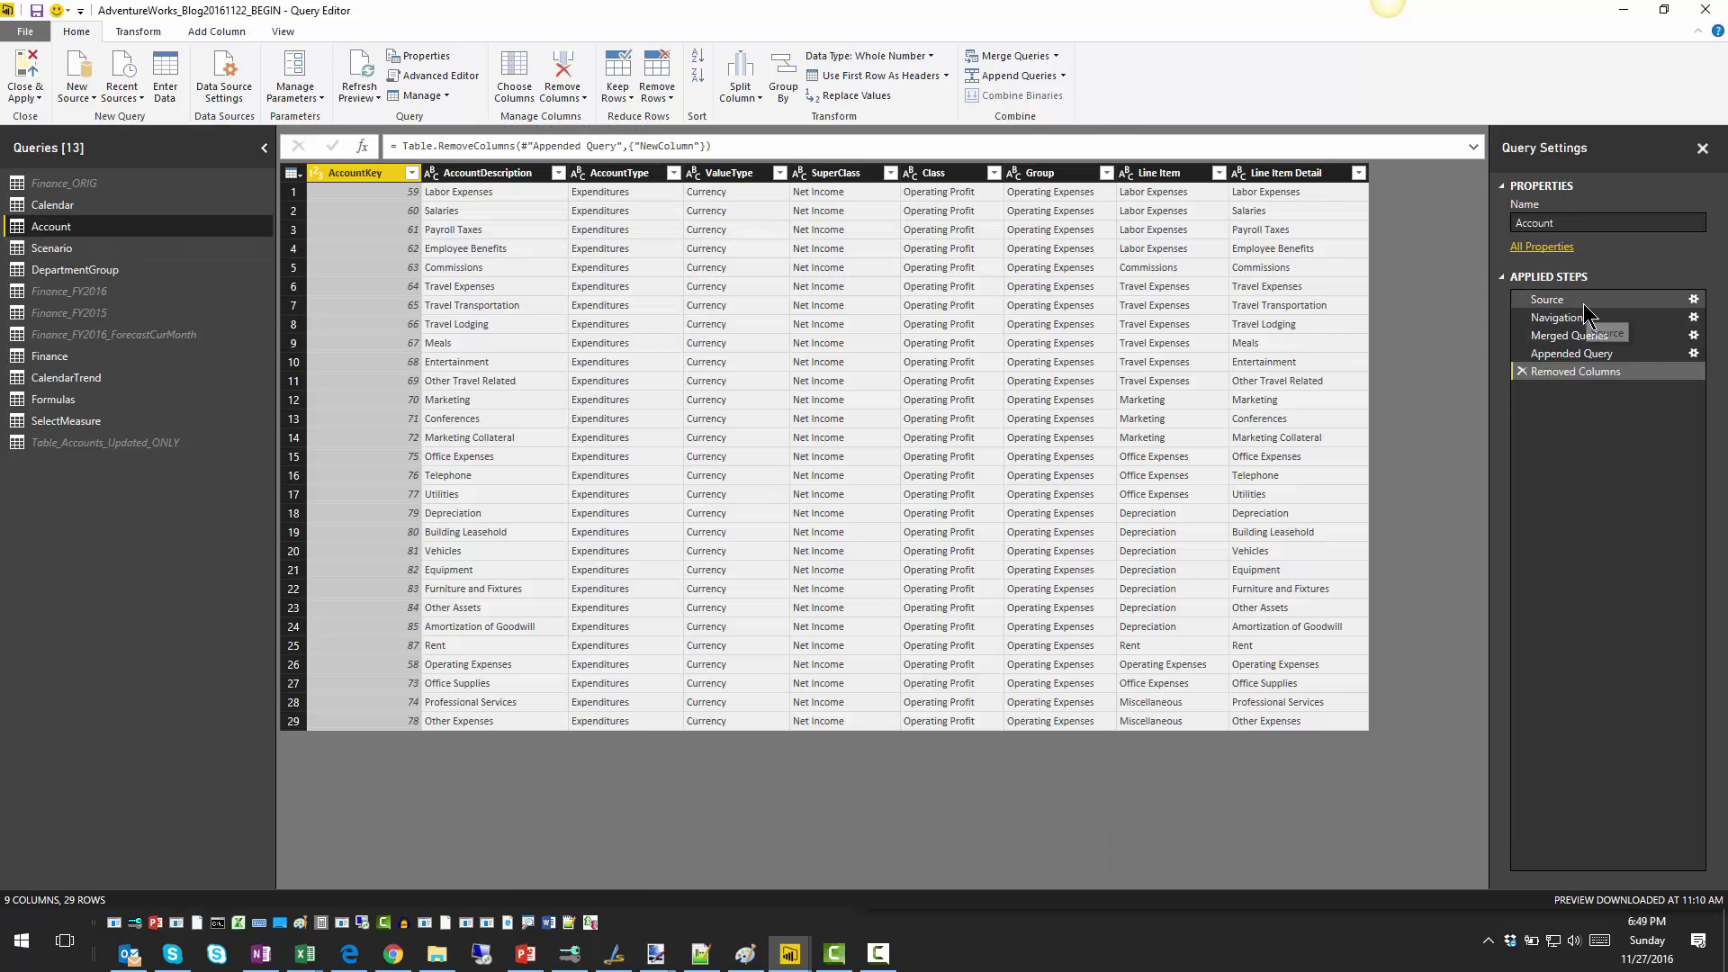
{"action": "left_click", "coordinate": [1577, 353]}
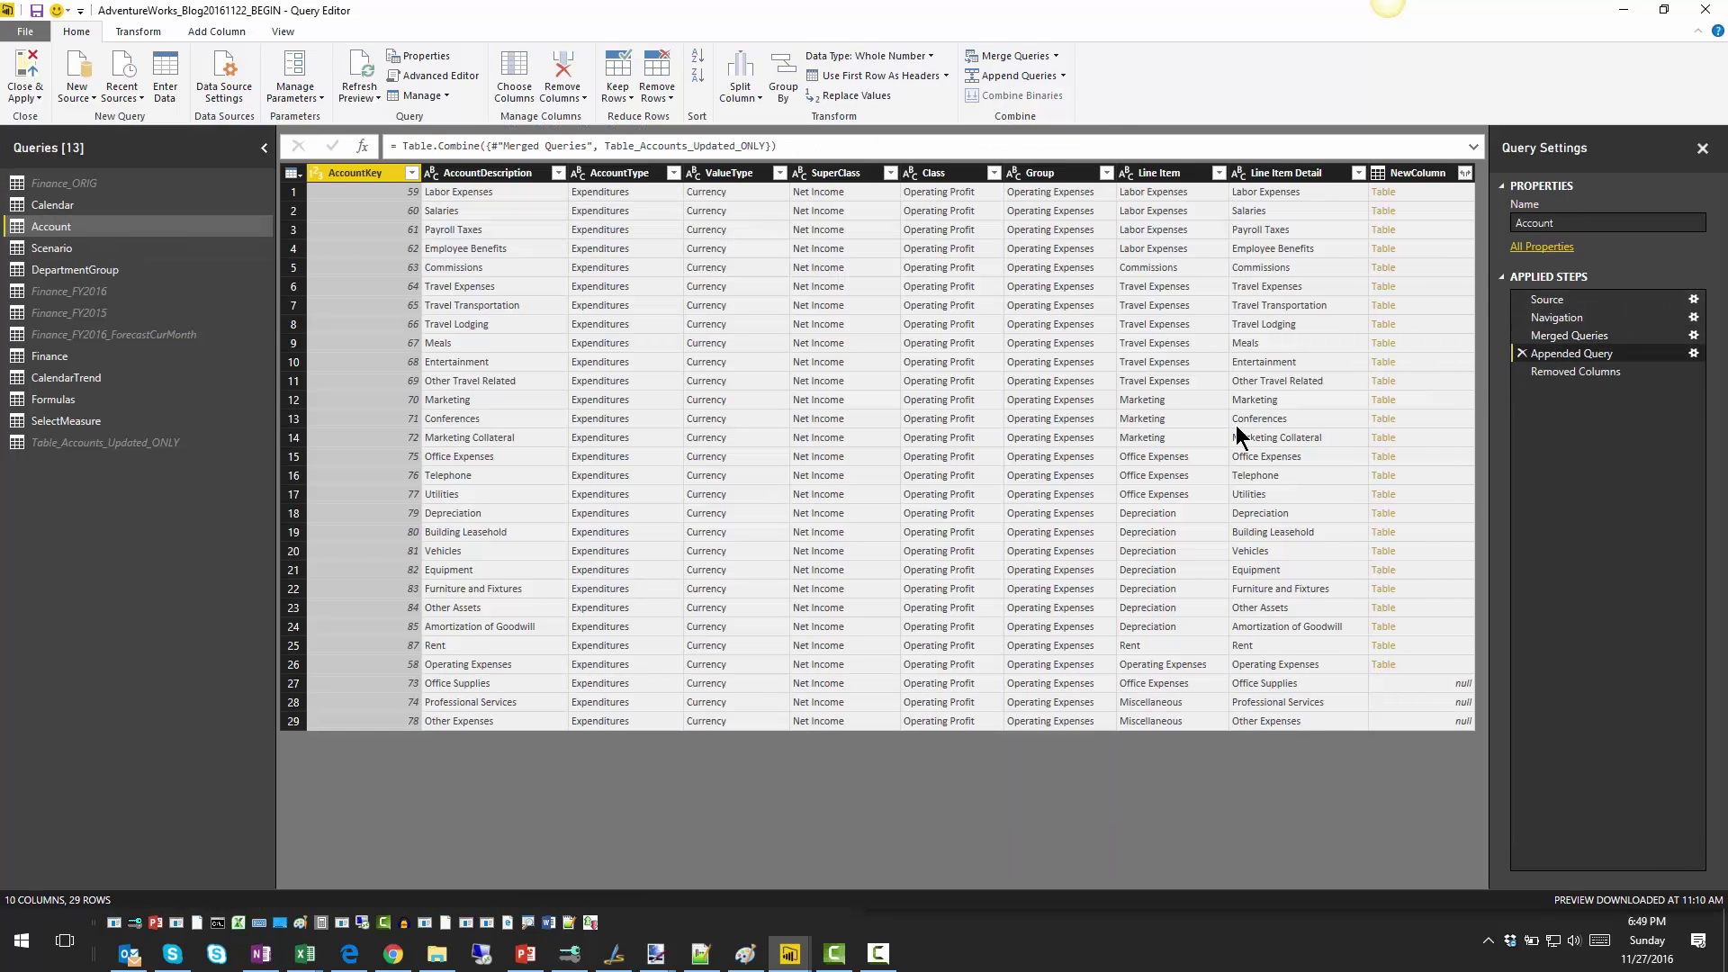